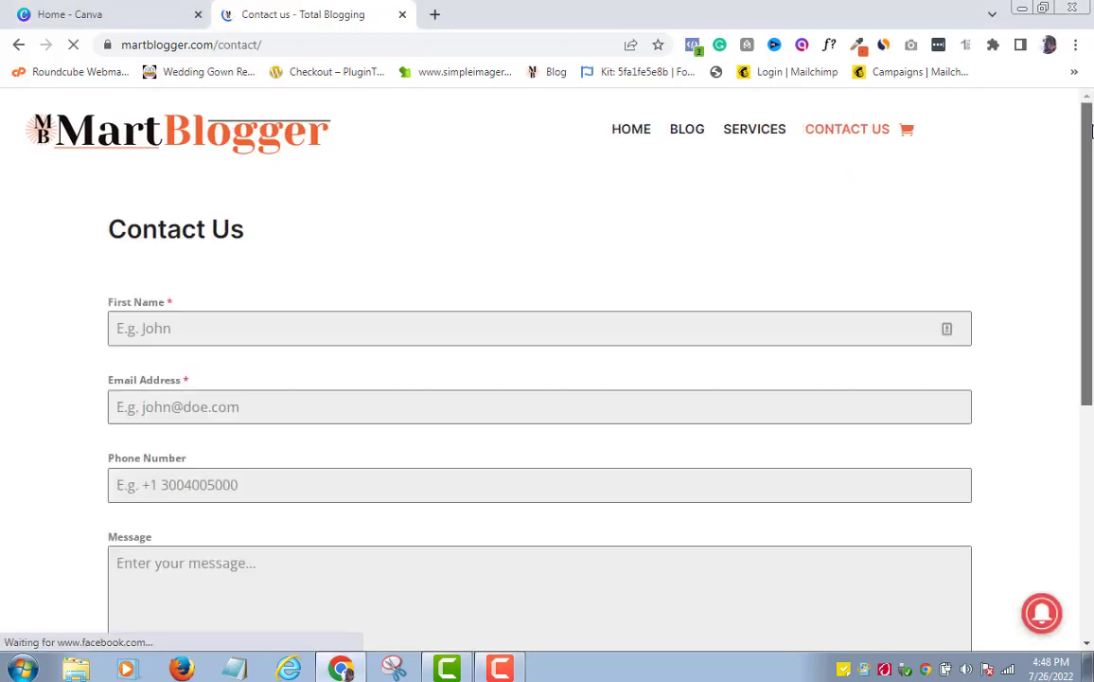
Browse the example contact-form pages, including the Streamer Contact example
drag(1091, 132, 1056, 151)
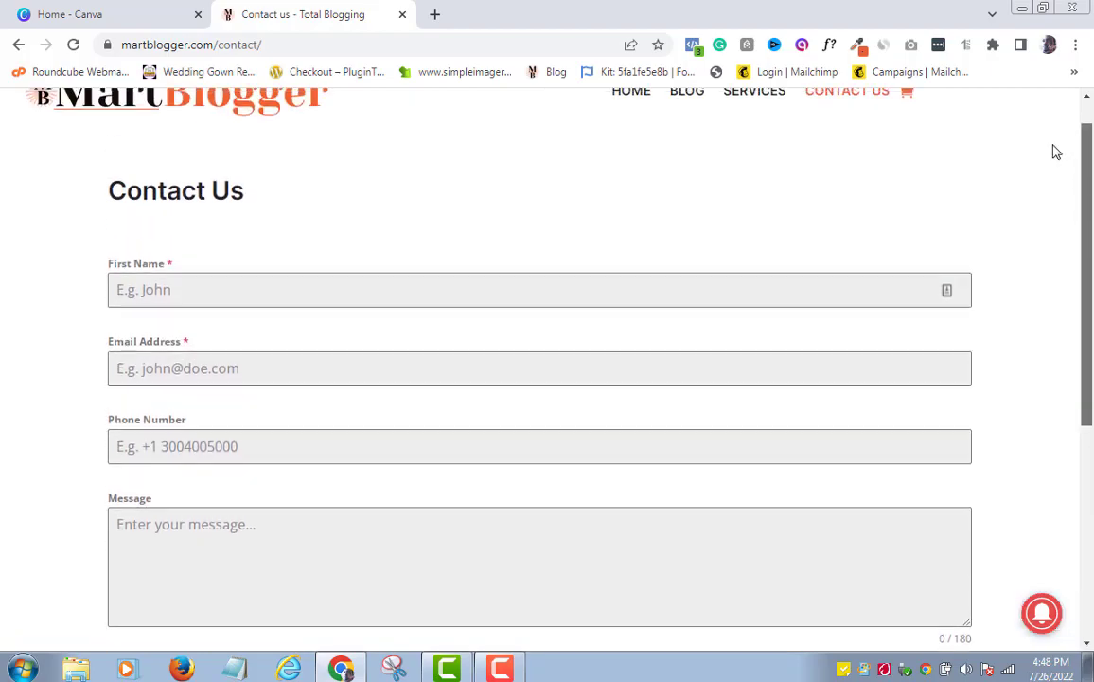
scroll(666, 469, up, 1)
click(500, 668)
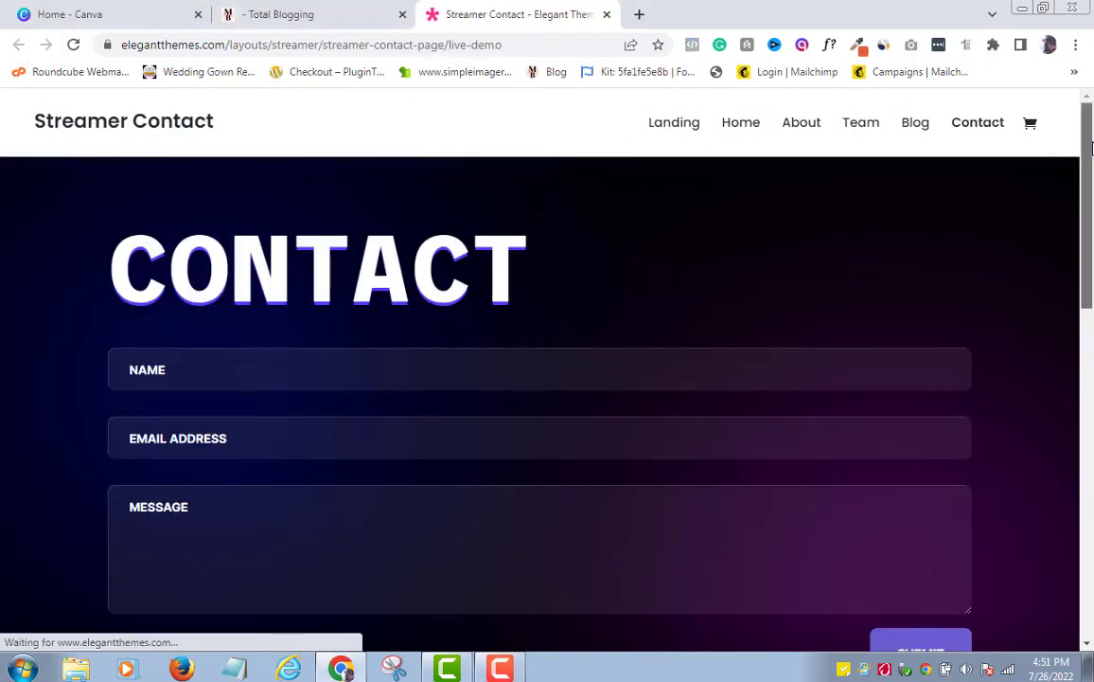
drag(1091, 147, 1058, 190)
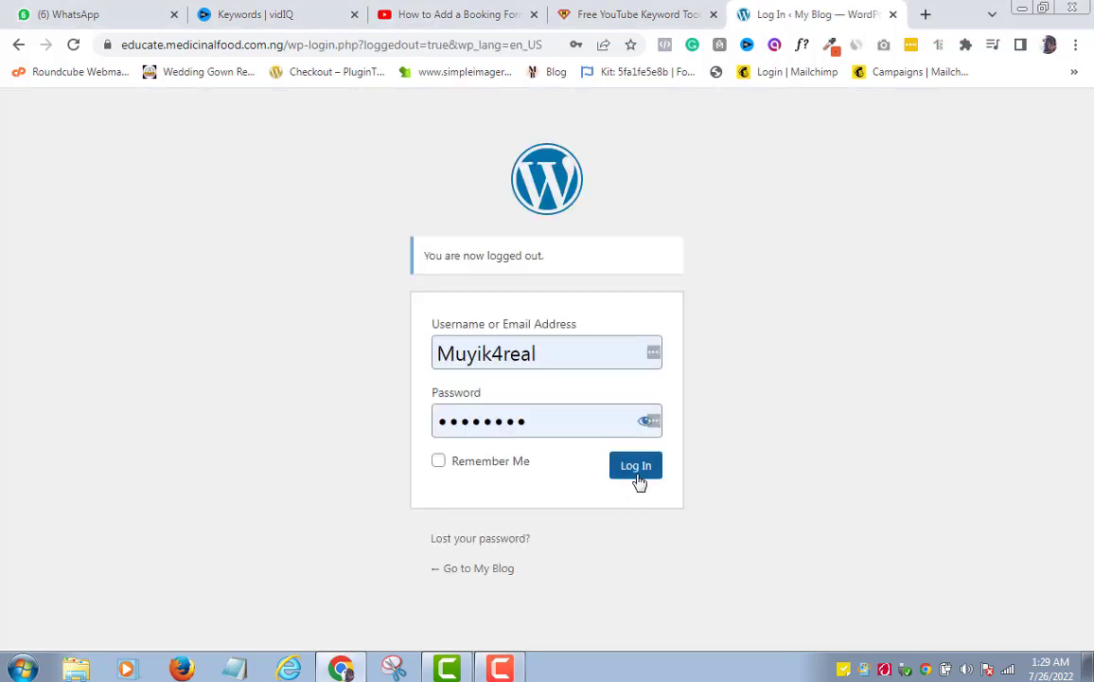
Log in to the Total Blogging WordPress dashboard and look over its sections
click(637, 481)
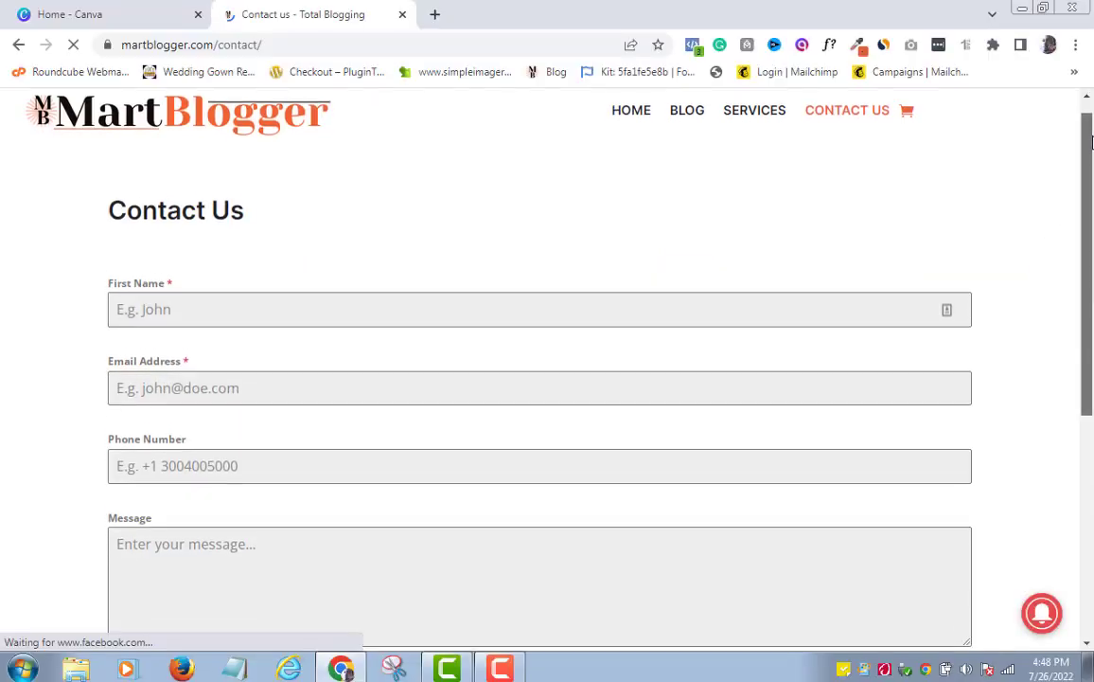
scroll(1092, 142, down, 5)
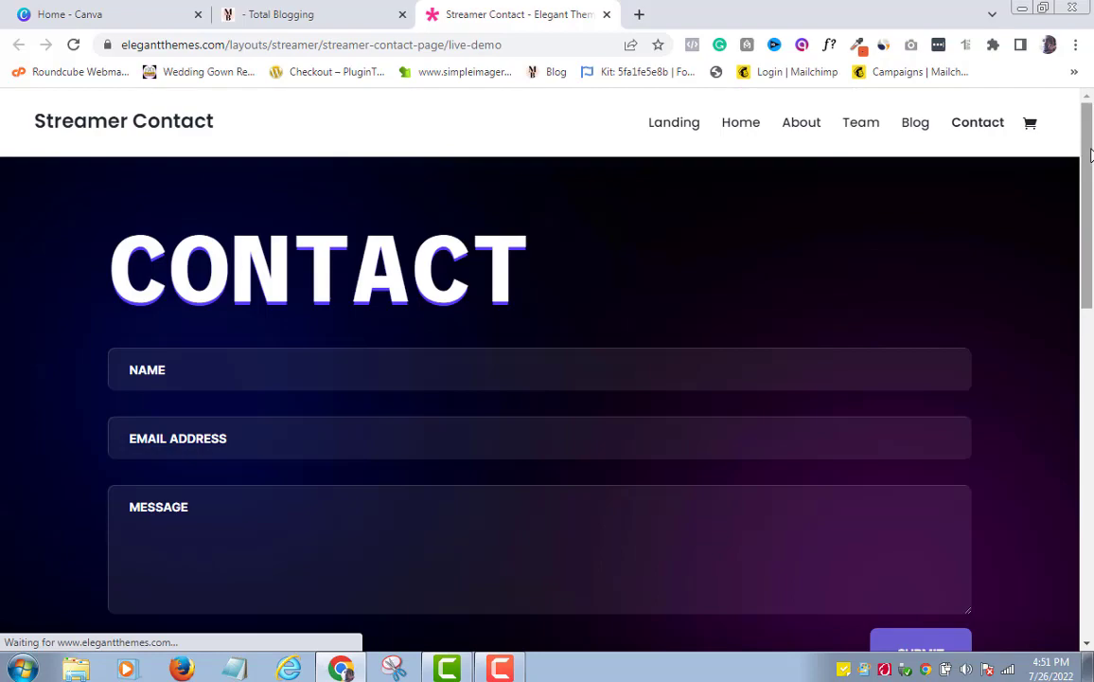
scroll(1092, 154, down, 1)
scroll(1091, 152, up, 1)
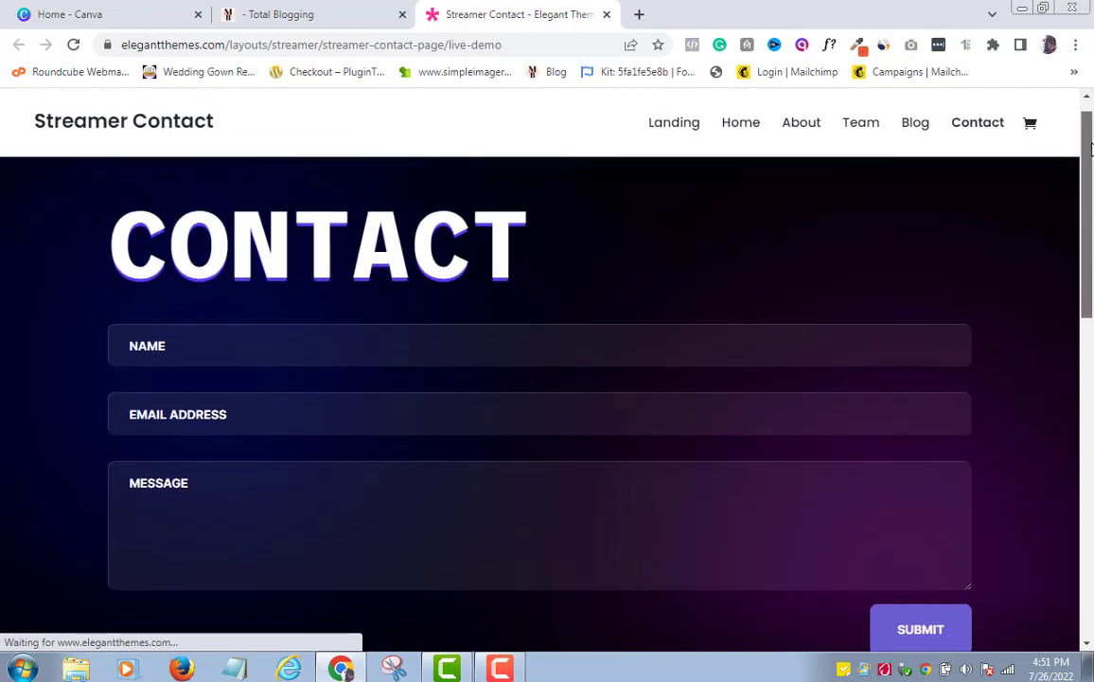
drag(1091, 149, 1057, 151)
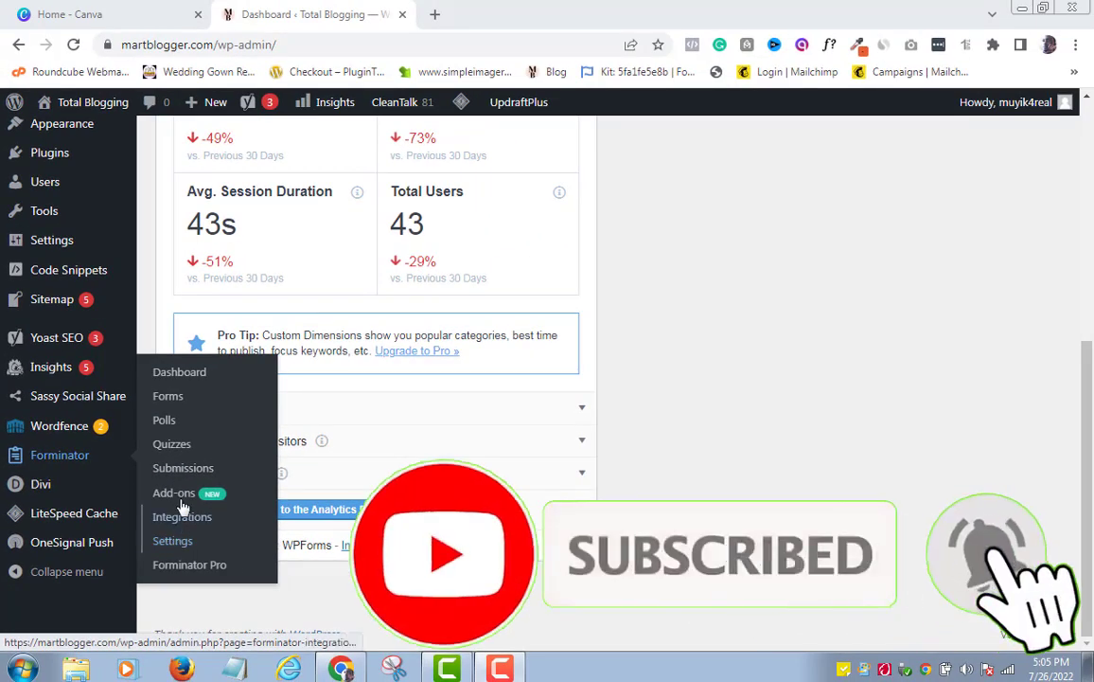
Load the My Blog site's WordPress admin dashboard
click(180, 372)
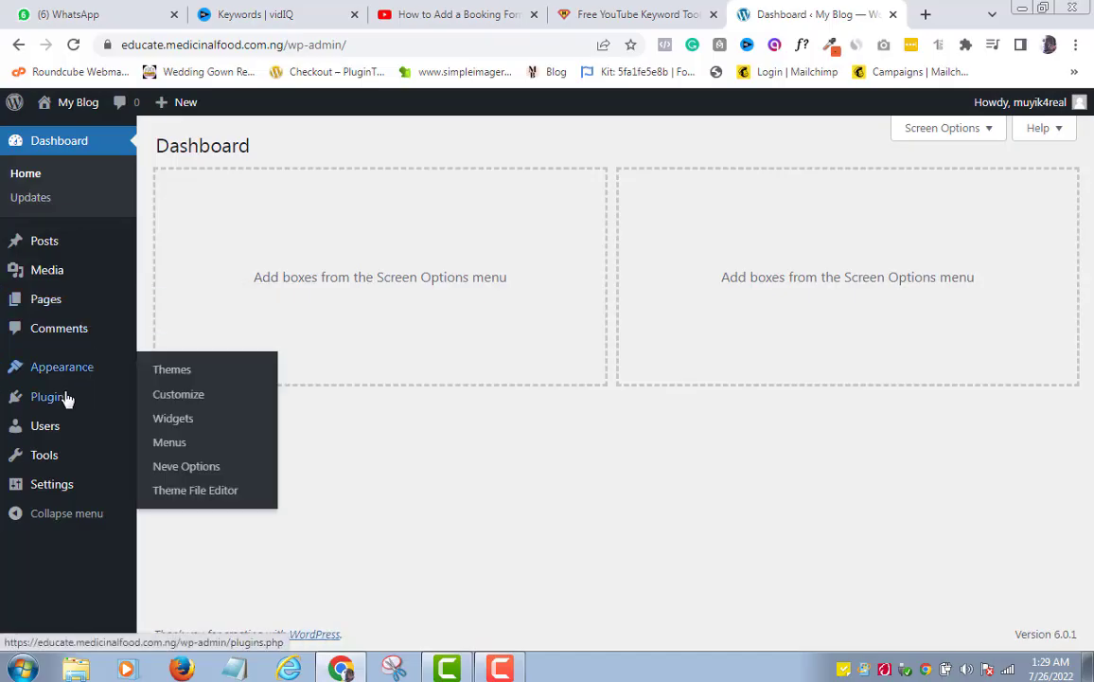
Search the Add Plugins page for the Forminator form builder plugin
mouse_move(55, 406)
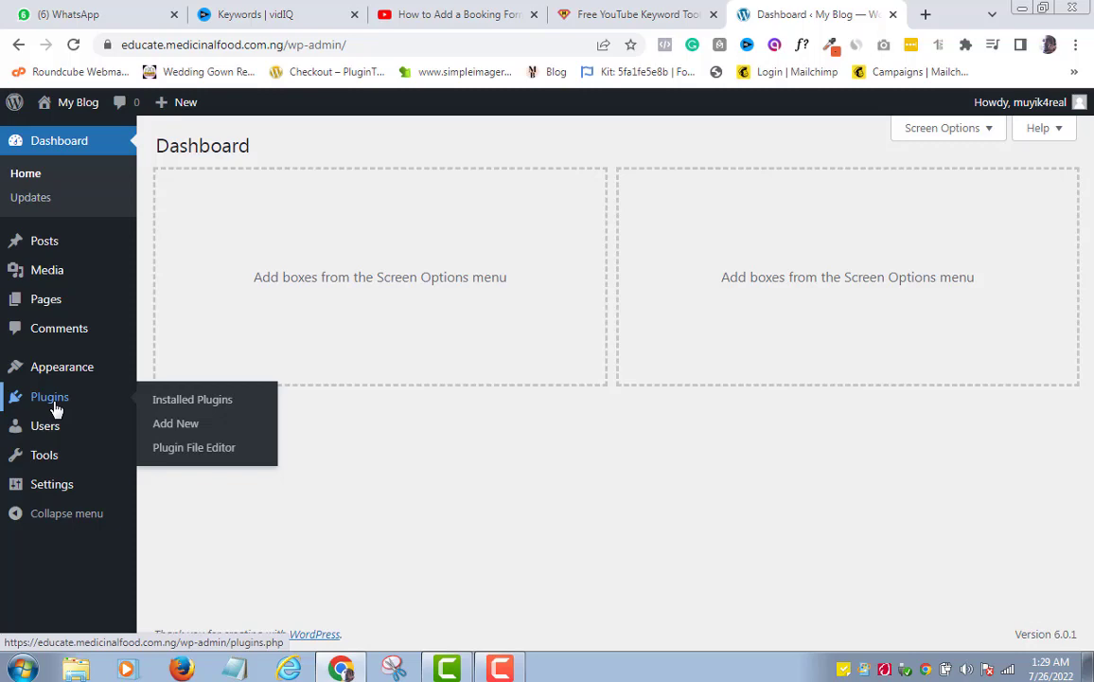
click(175, 424)
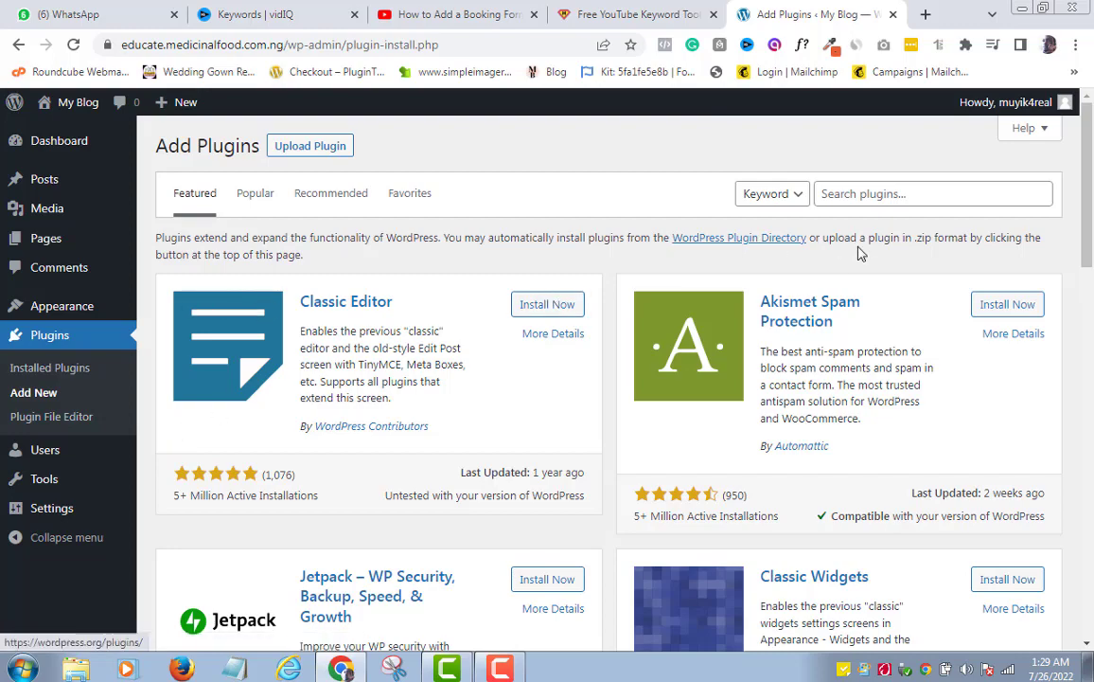
click(873, 193)
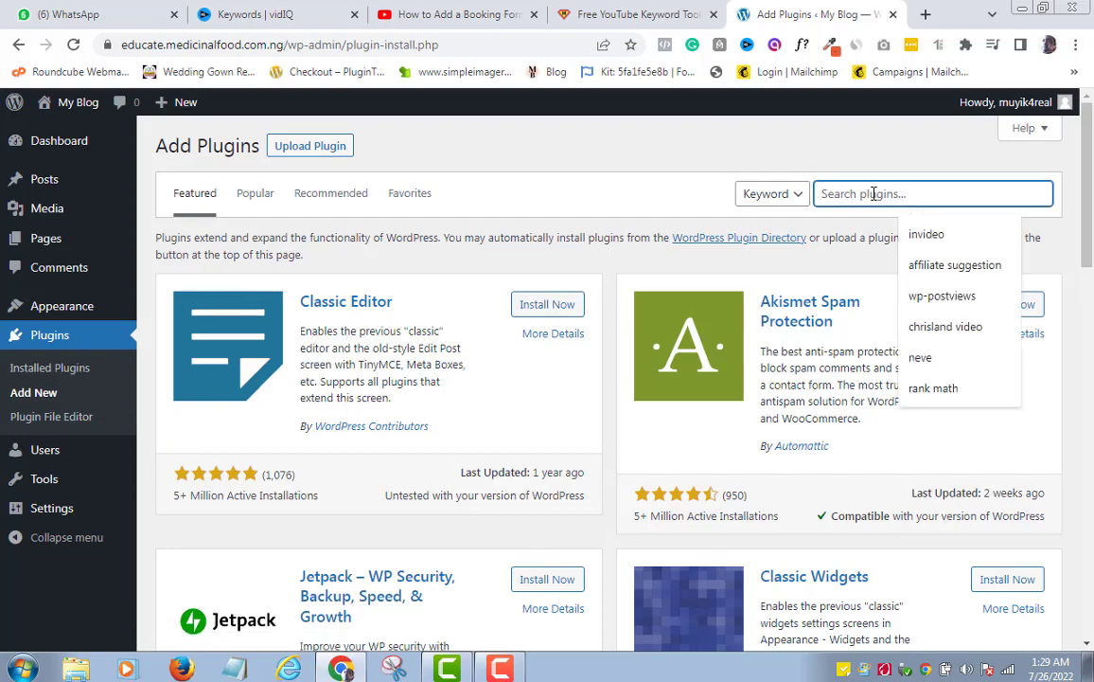
text(torminator)
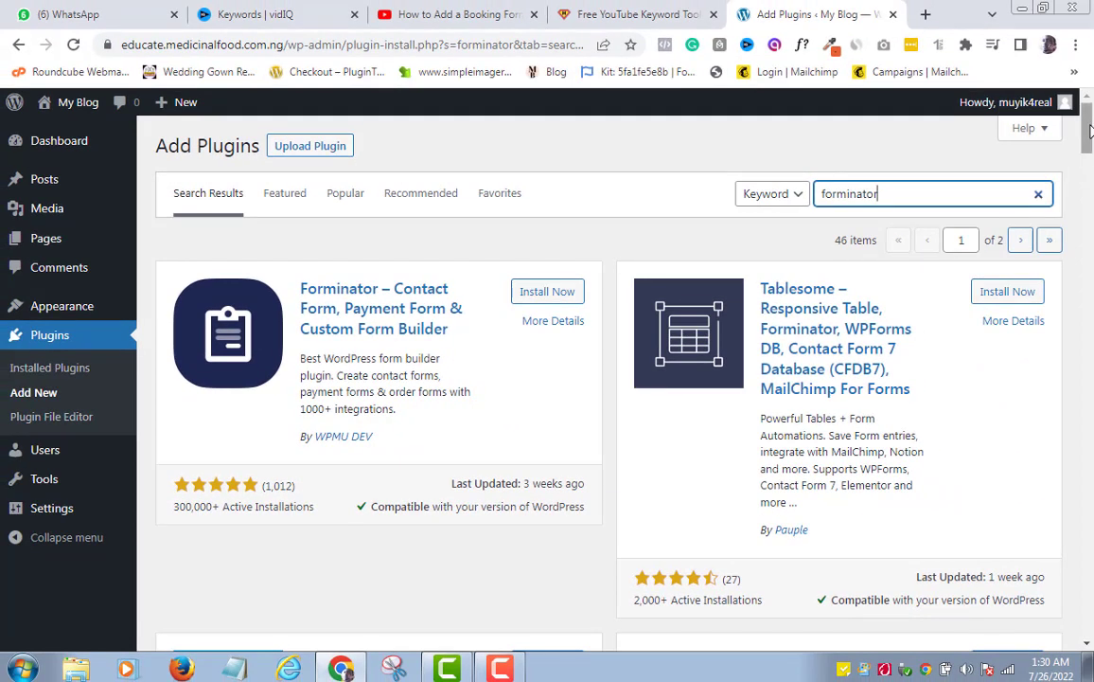
scroll(1088, 133, down, 3)
scroll(448, 379, up, 3)
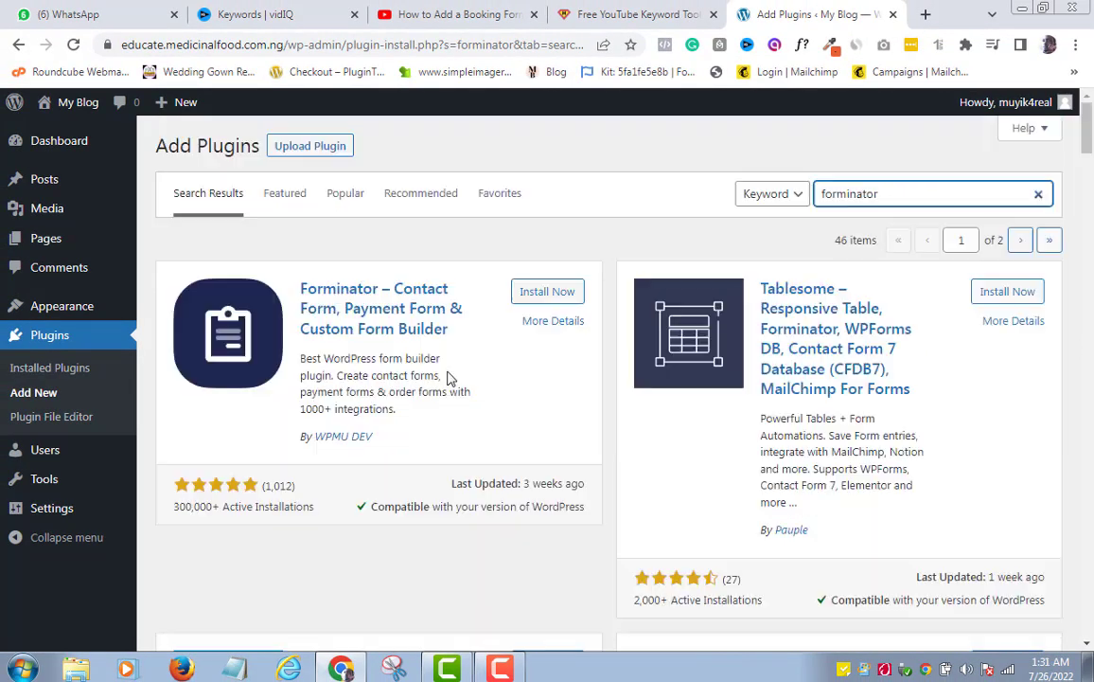
Install Forminator 1.17.1 from the search results and activate it
click(541, 293)
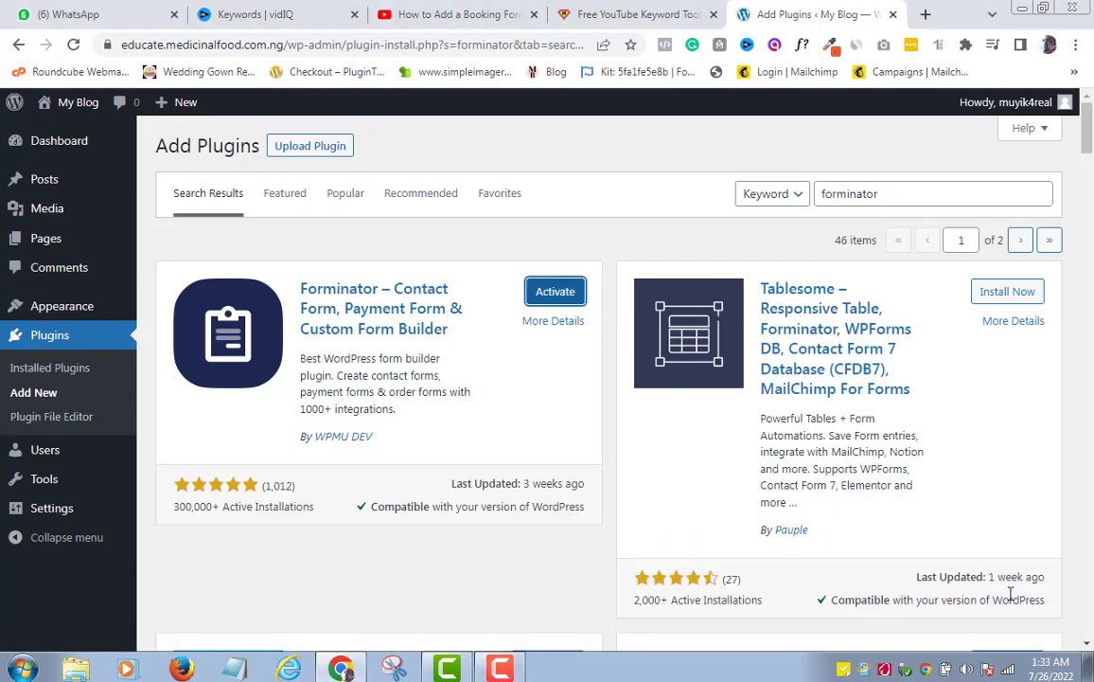
click(556, 292)
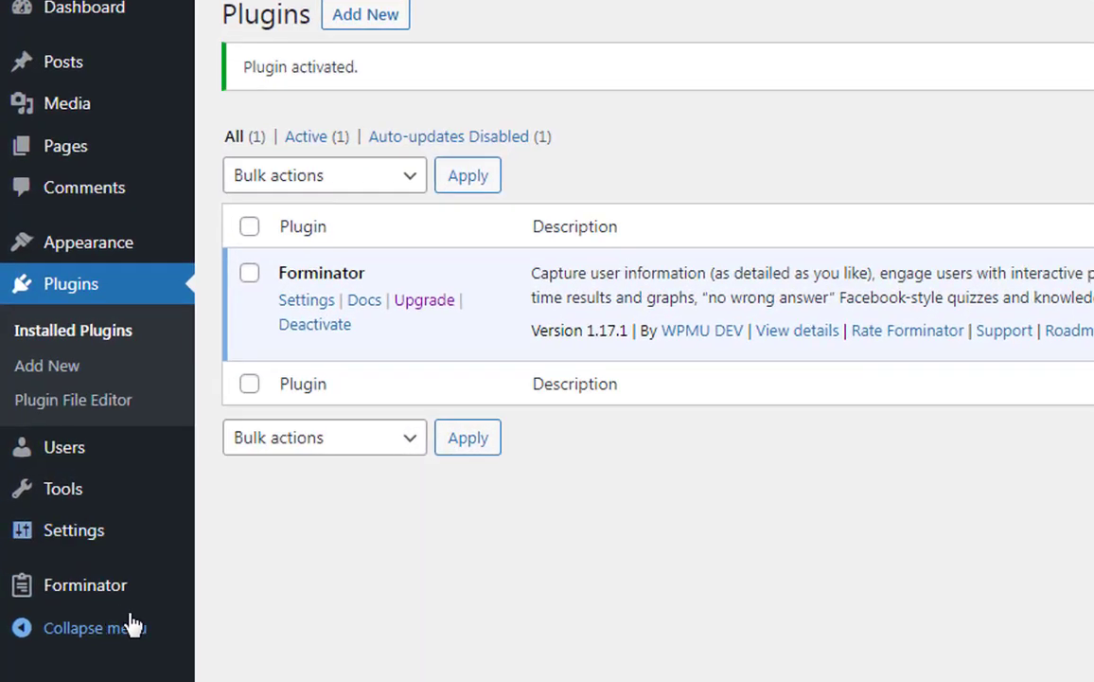
mouse_move(137, 606)
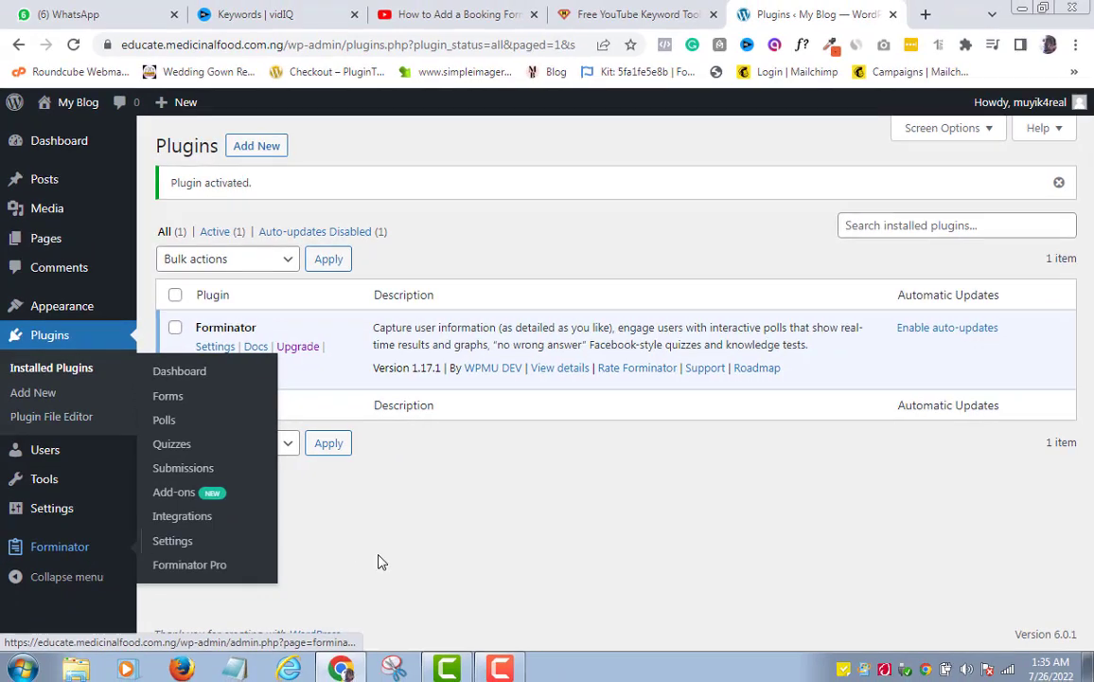
mouse_move(512, 667)
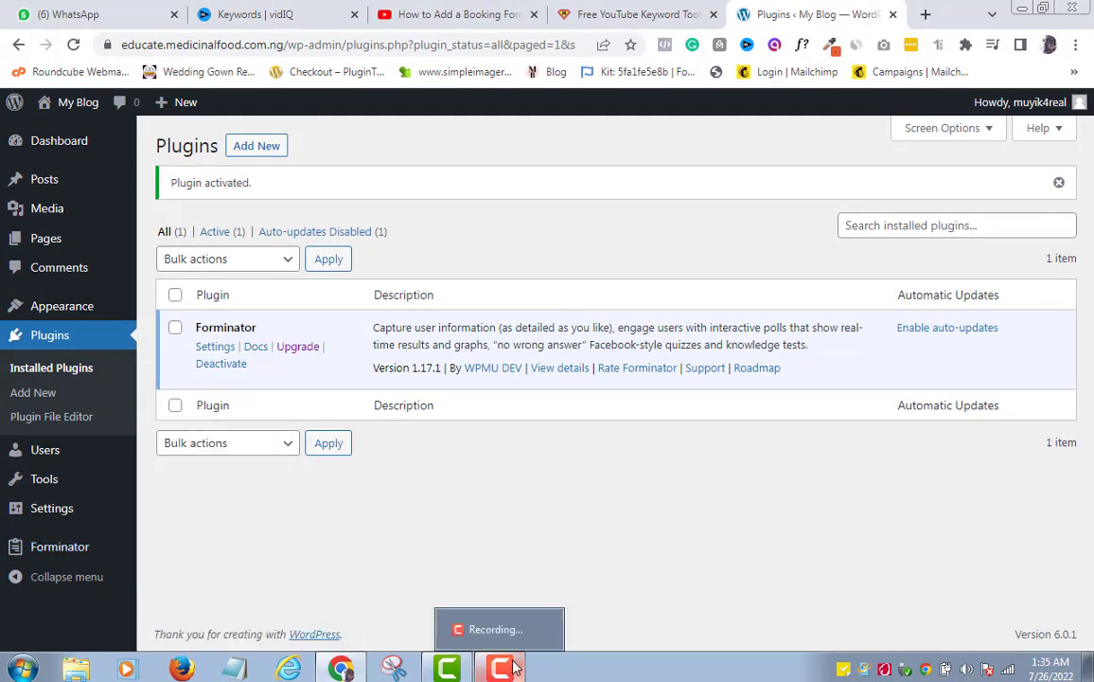
click(511, 669)
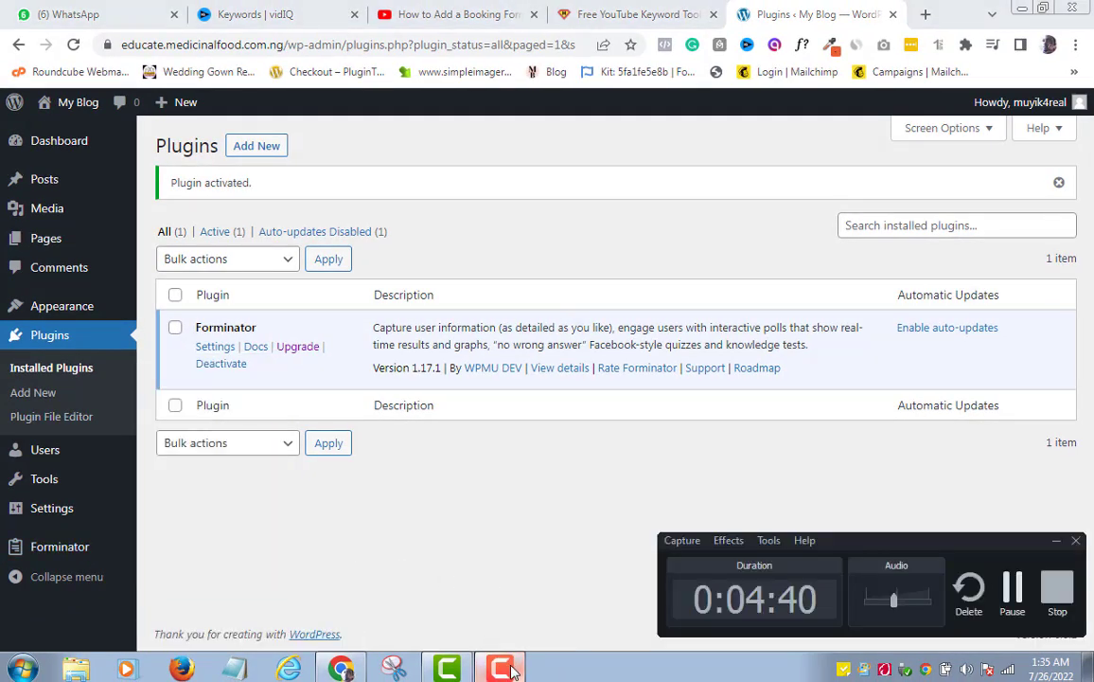
click(417, 582)
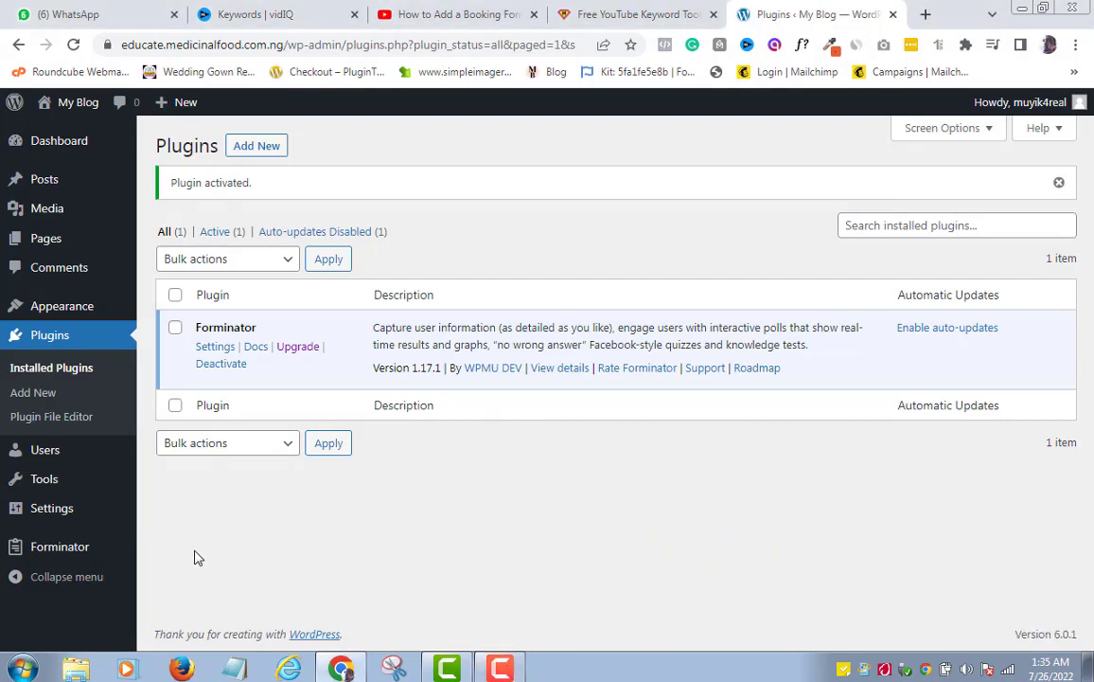
mouse_move(54, 552)
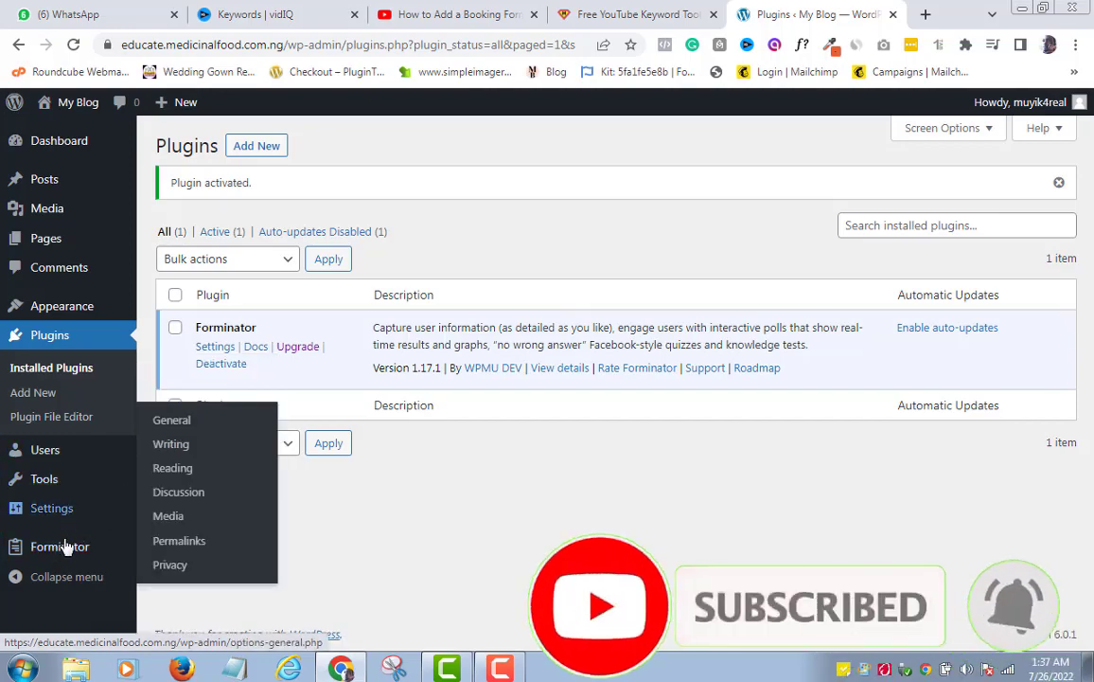
mouse_move(65, 546)
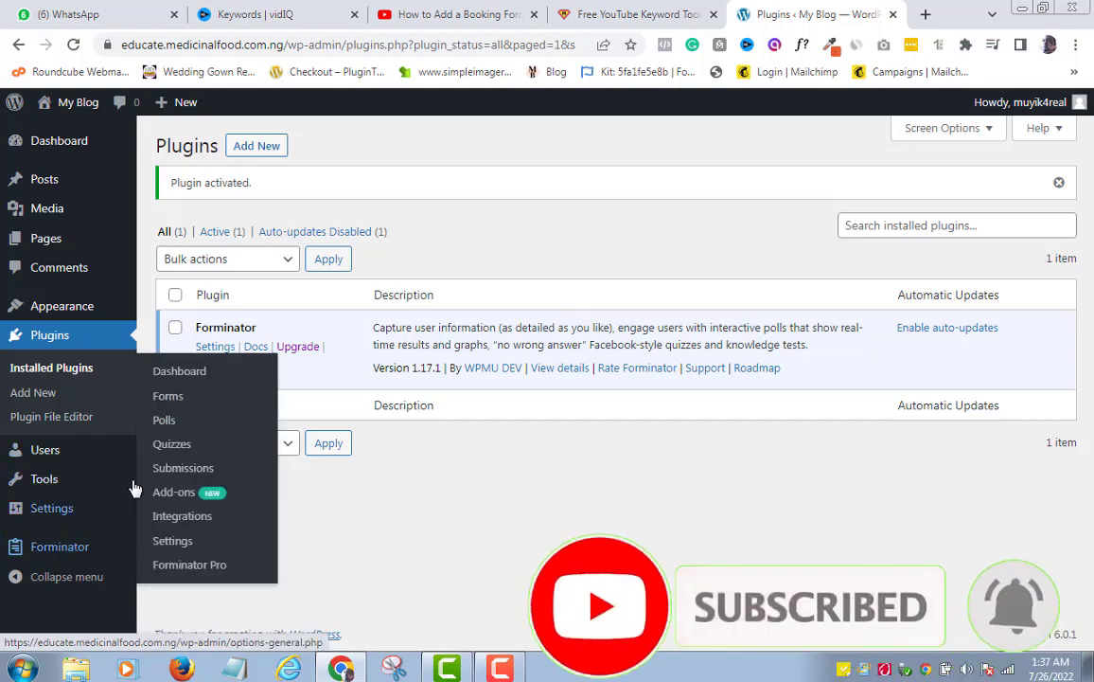
From Forminator's Forms list, create a new form to reach the template chooser
click(168, 397)
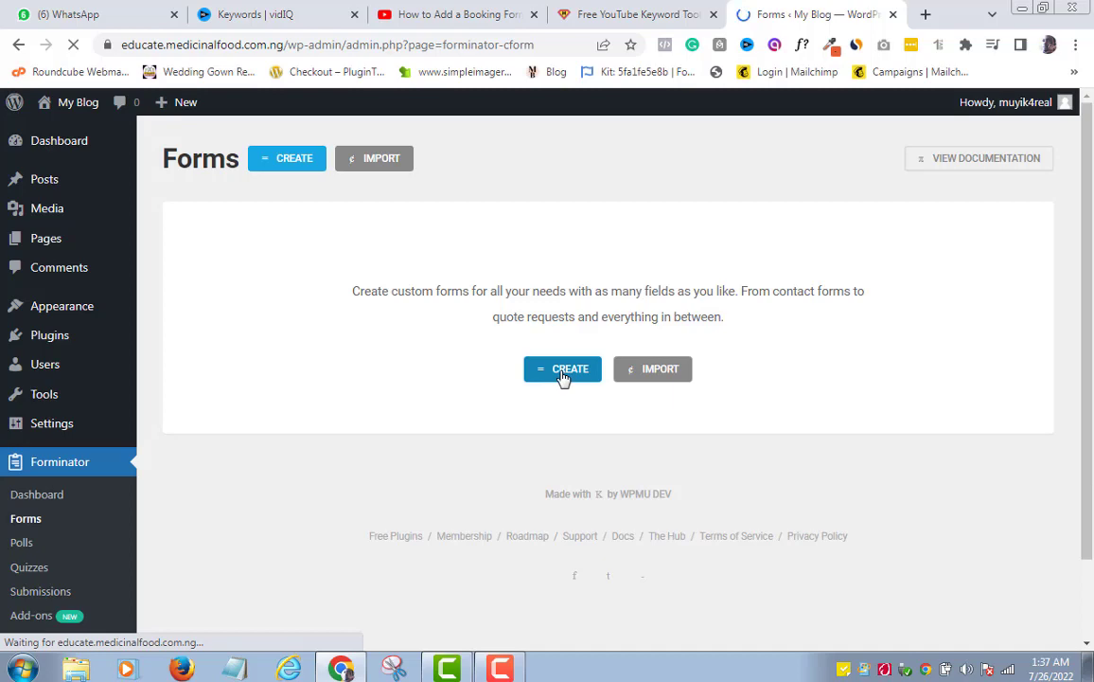
click(291, 160)
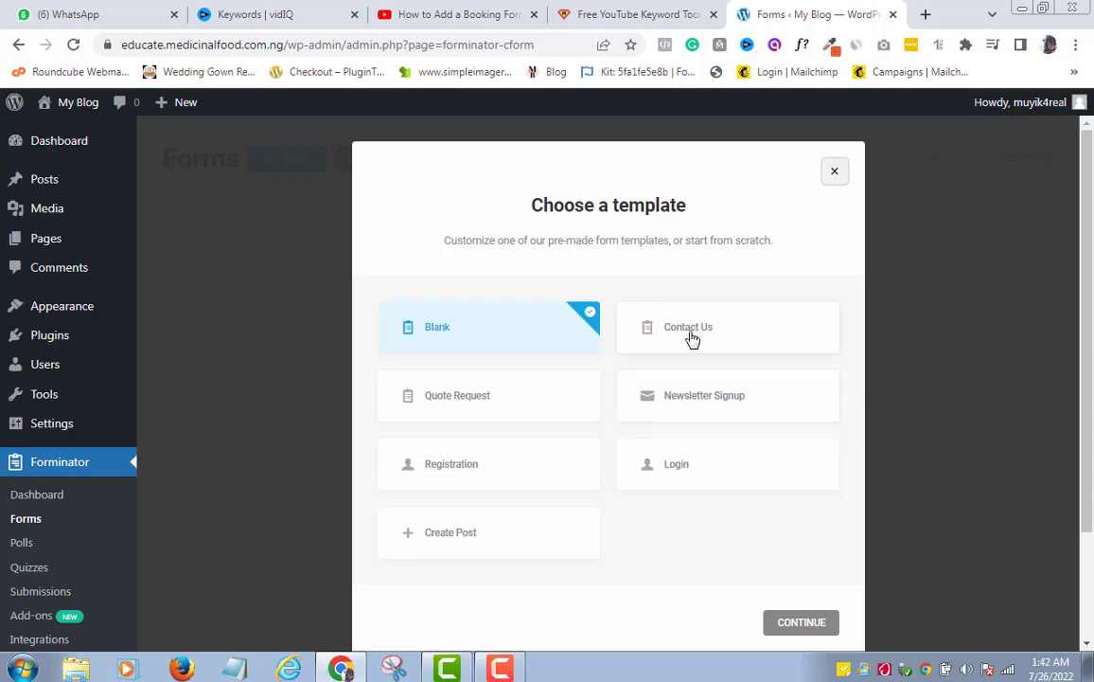
Choose the Contact Us template and continue to naming the form
click(690, 340)
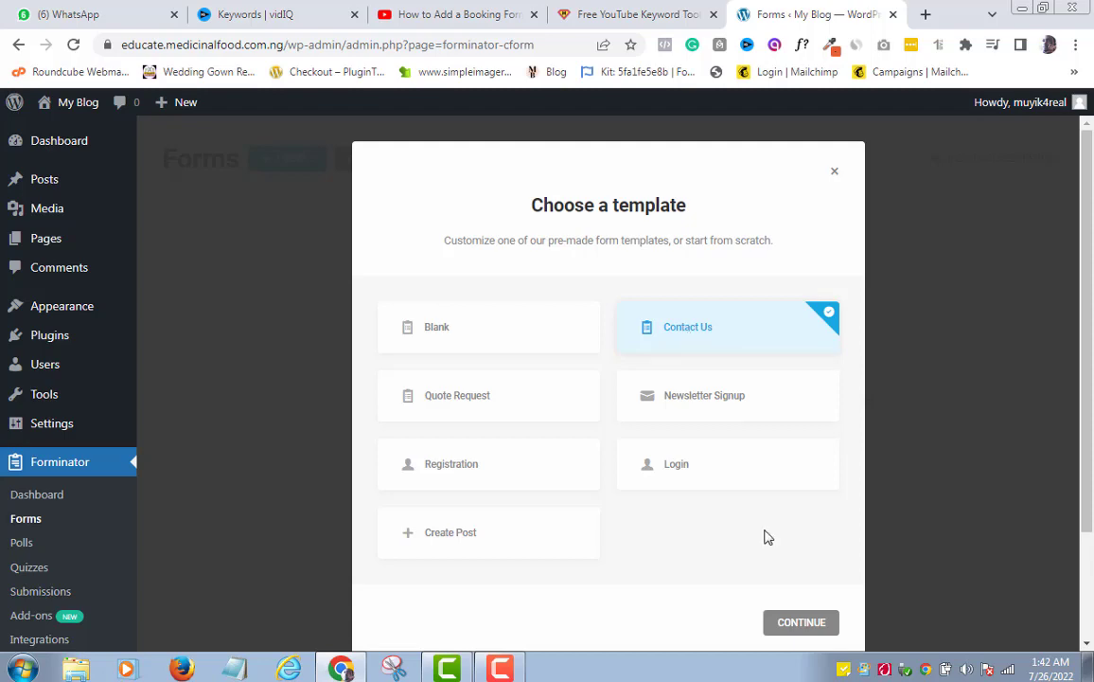
click(807, 626)
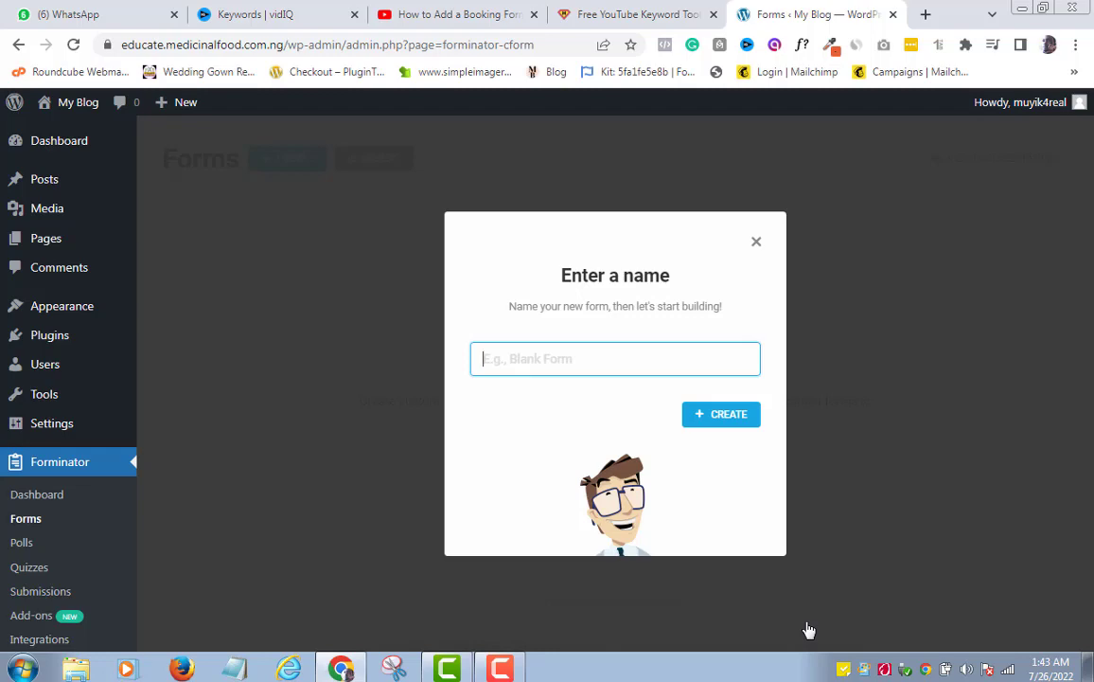
Name the new form 'Contact Us' and create it as a draft
text(C)
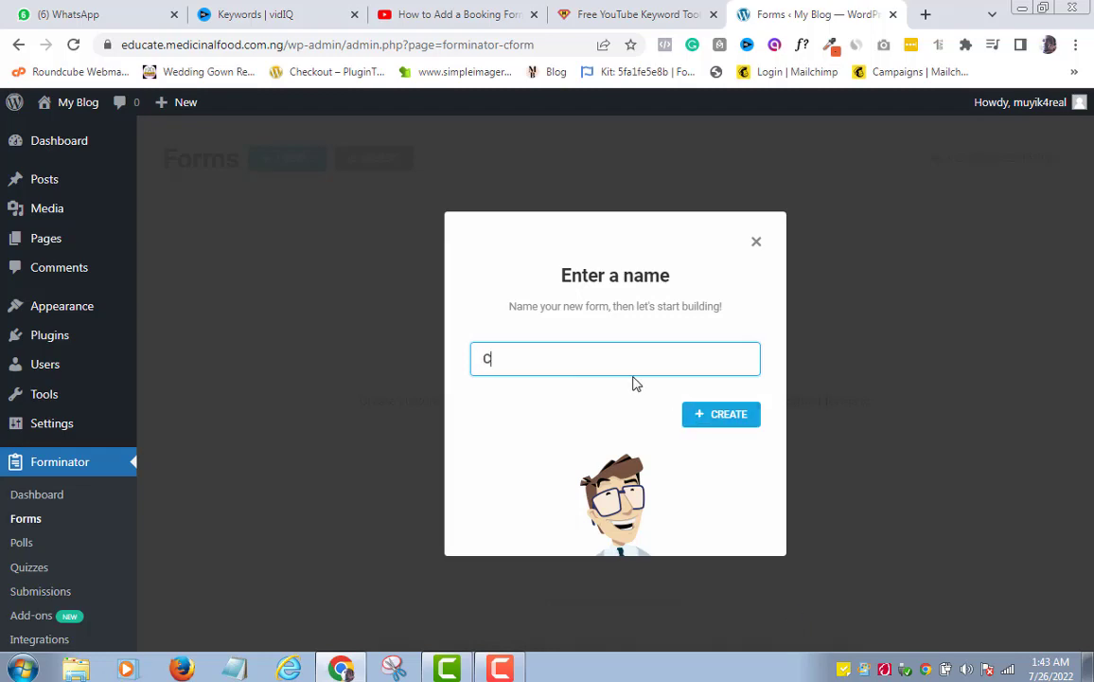
text(ontact Us)
click(714, 426)
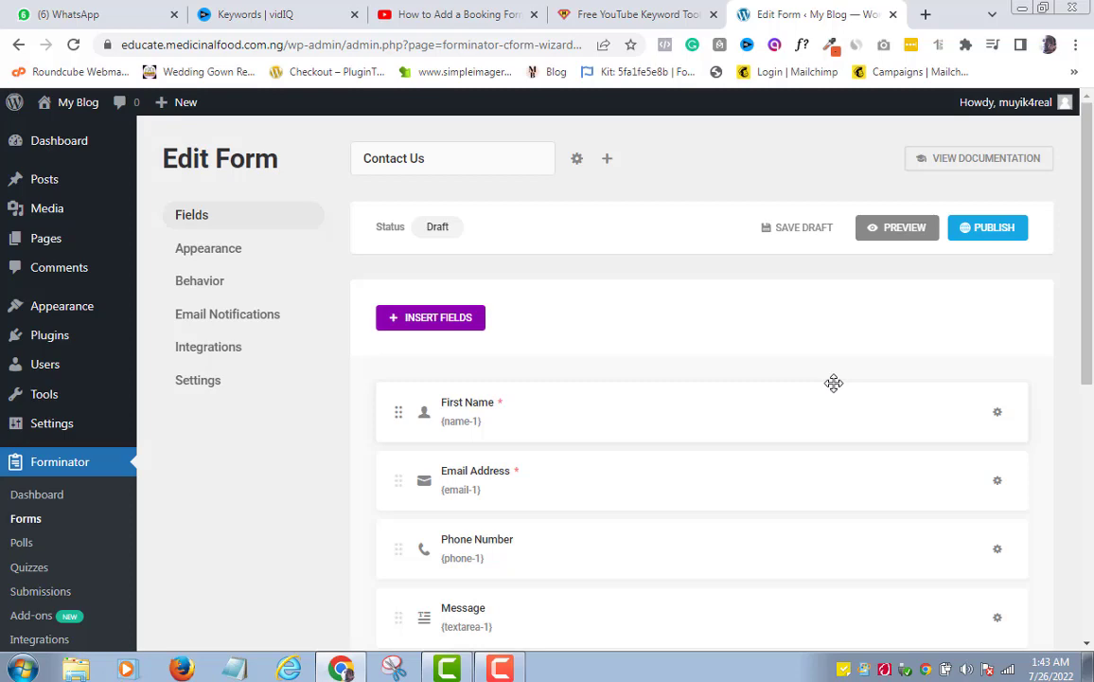
Open the Edit Field dialog for the First Name field from its gear menu
click(997, 415)
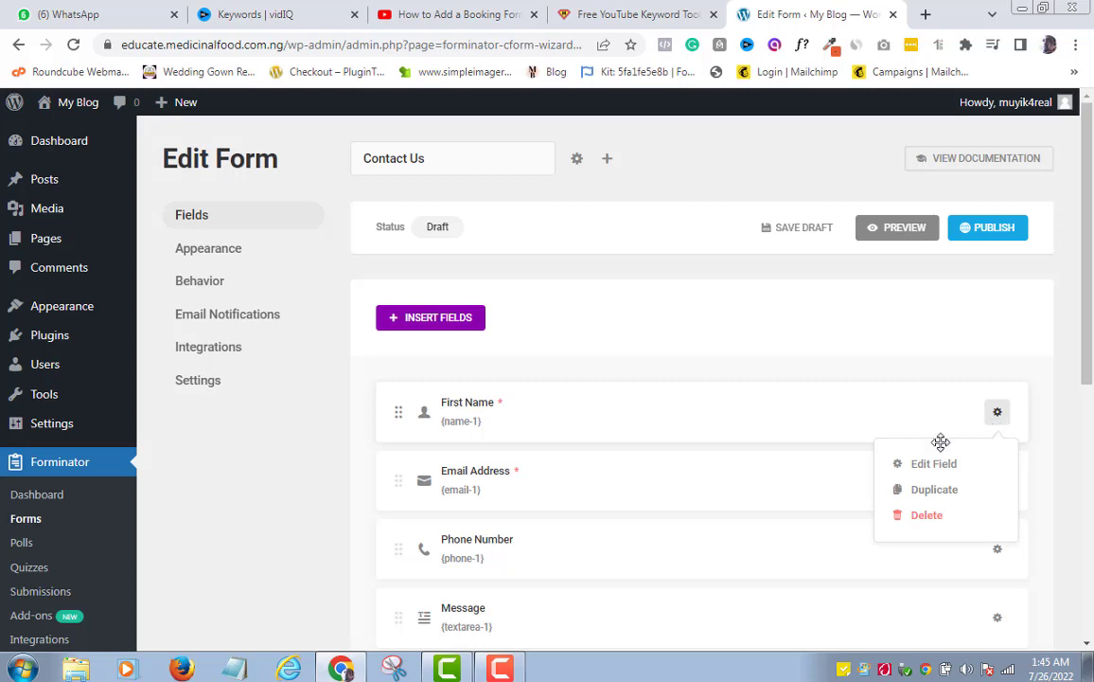
click(934, 468)
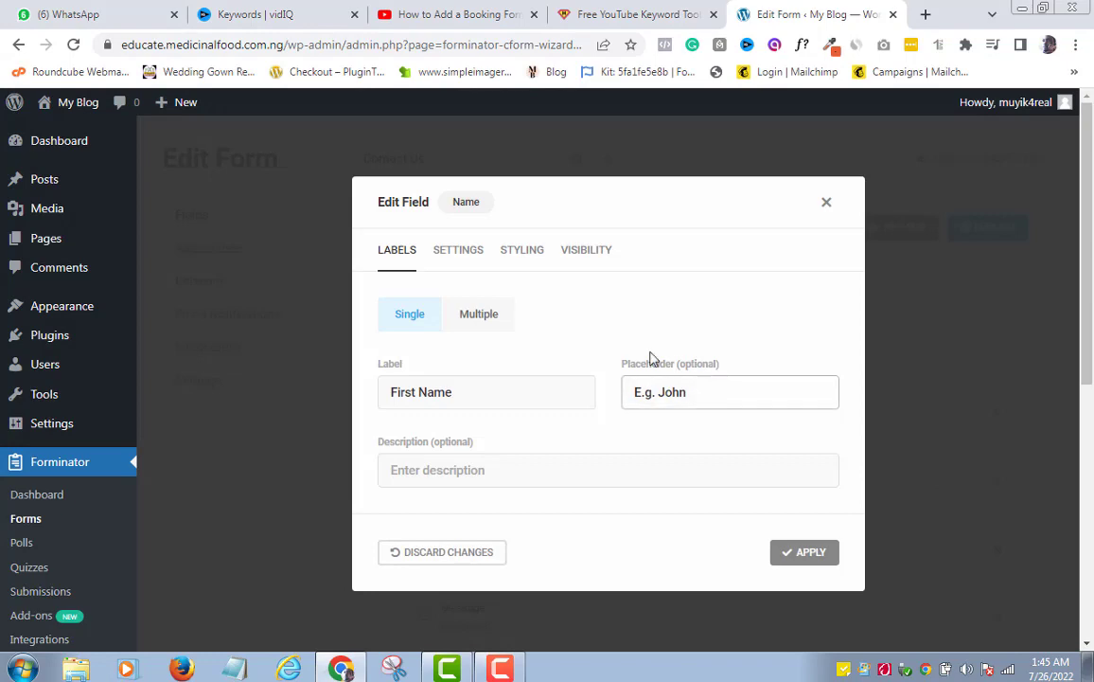
Keep the name field Single and shorten its label from 'First Name' to 'Name'
click(483, 316)
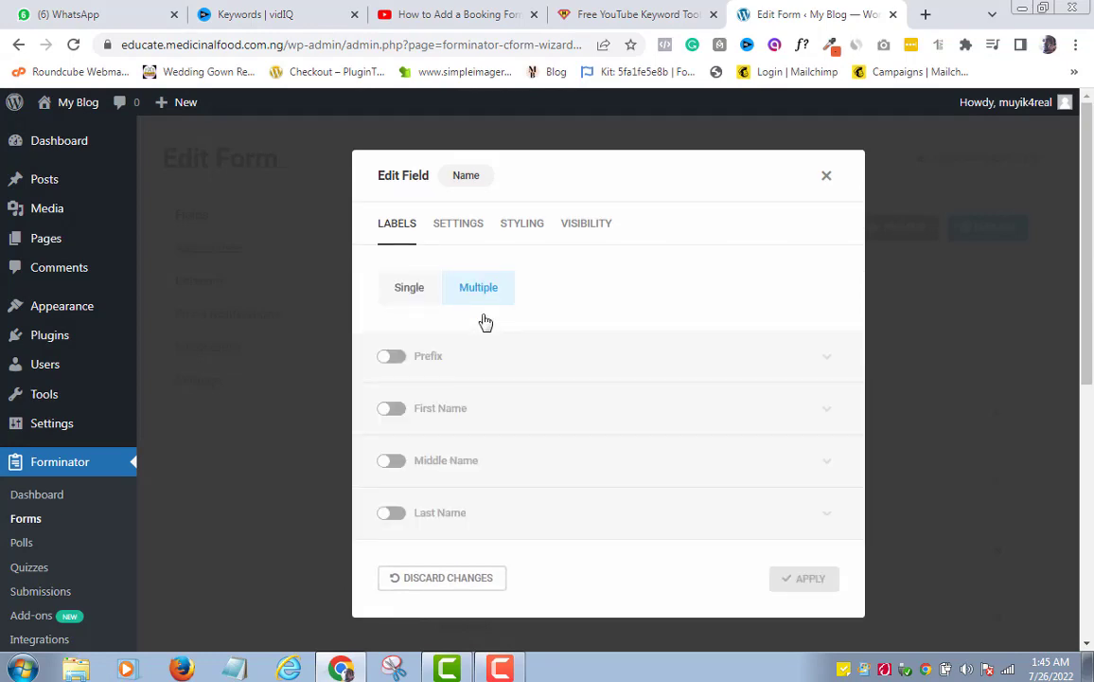
click(413, 297)
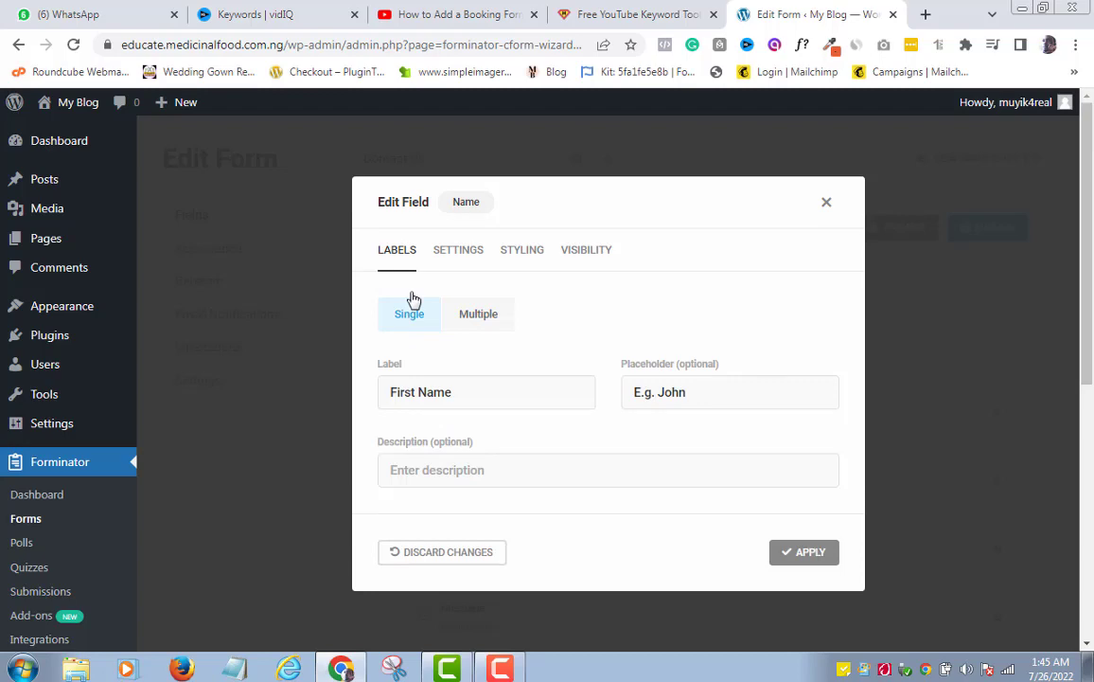
click(419, 394)
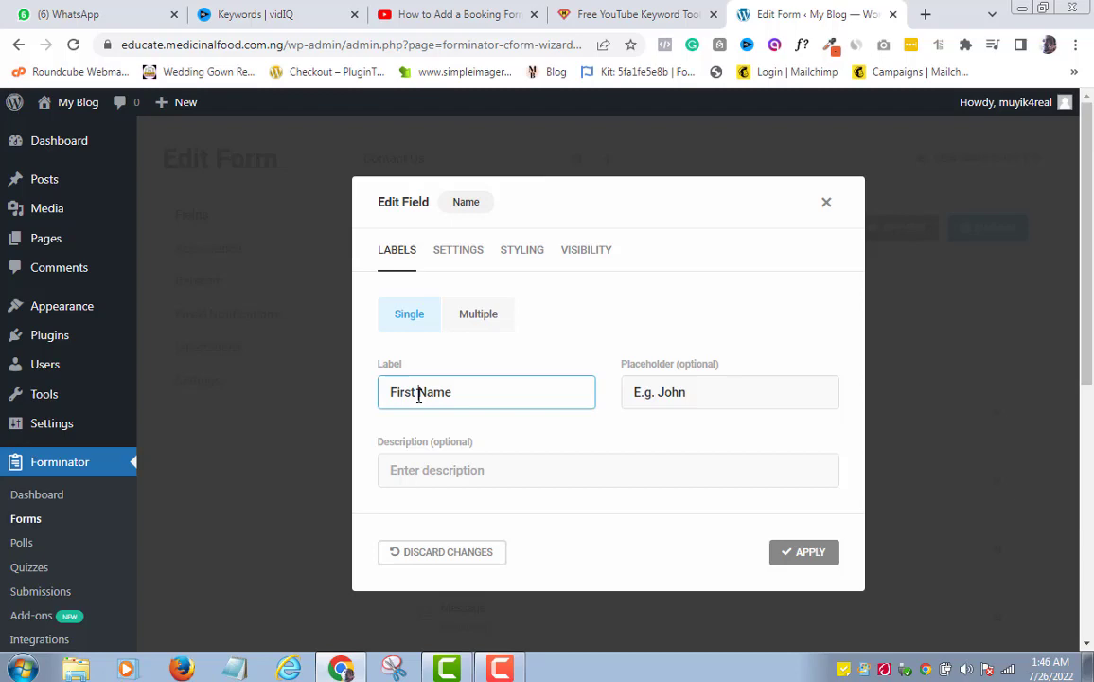
key(BackSpace)
key(BackSpace)
key(BackSpace)
key(BackSpace)
key(BackSpace)
key(BackSpace)
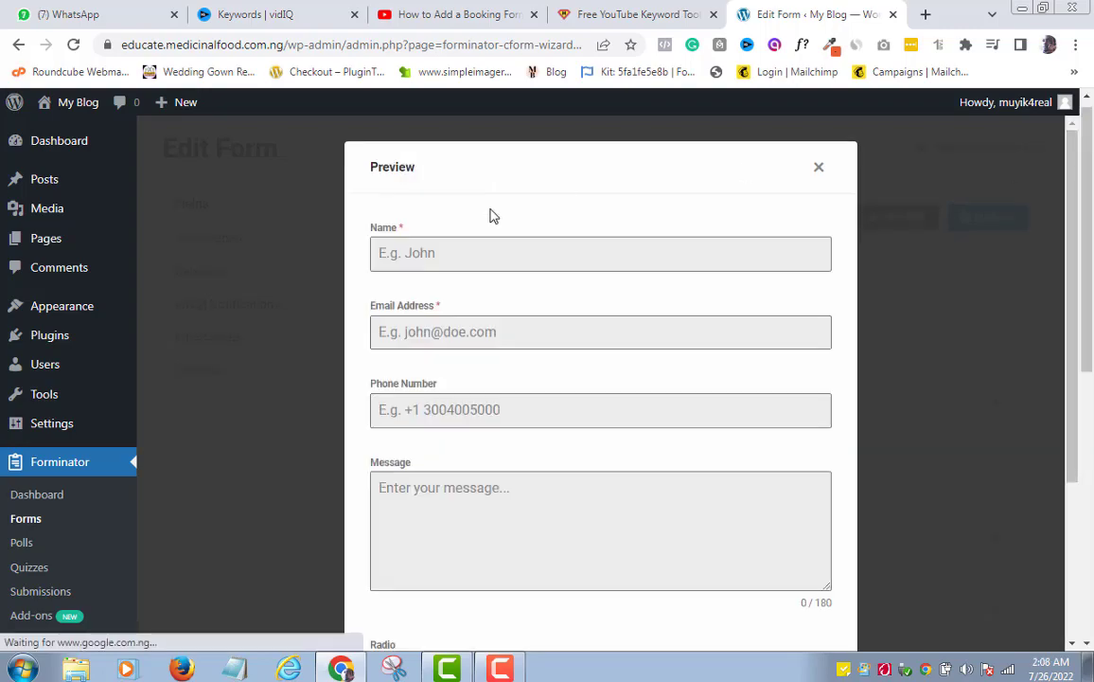
click(379, 252)
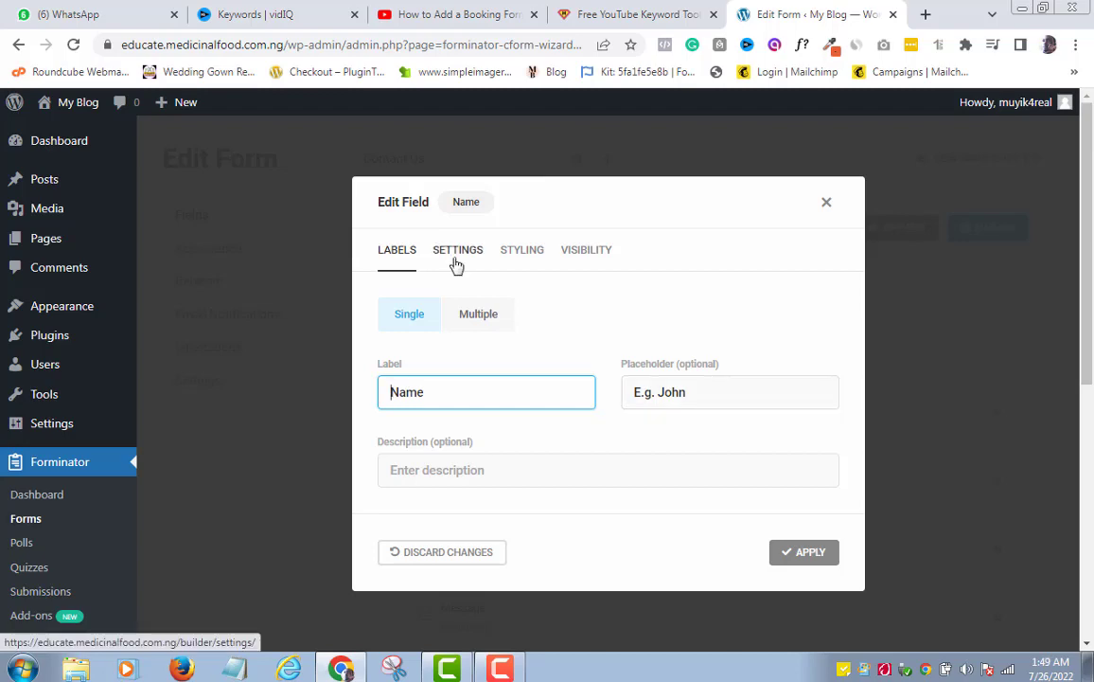
click(456, 261)
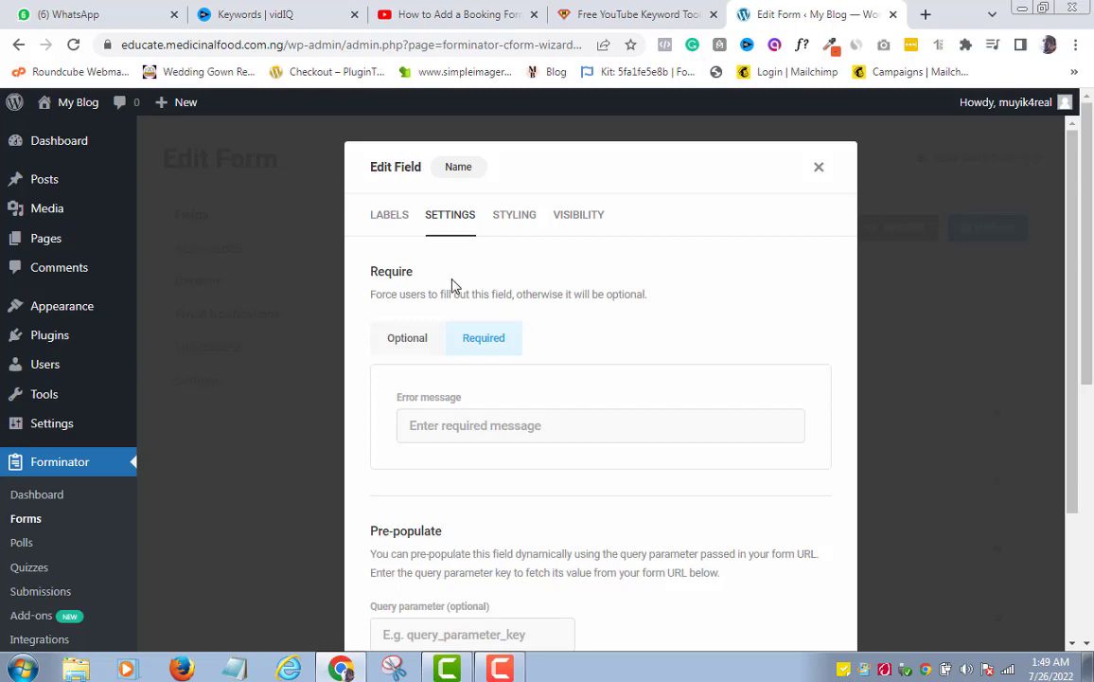
click(408, 354)
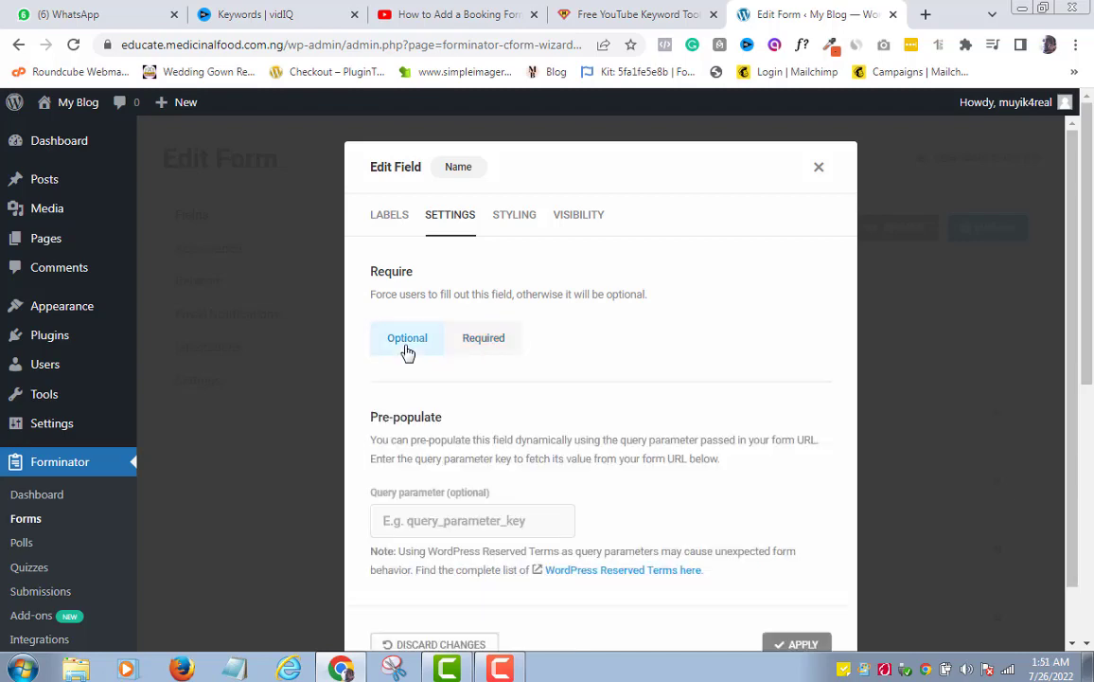
click(492, 343)
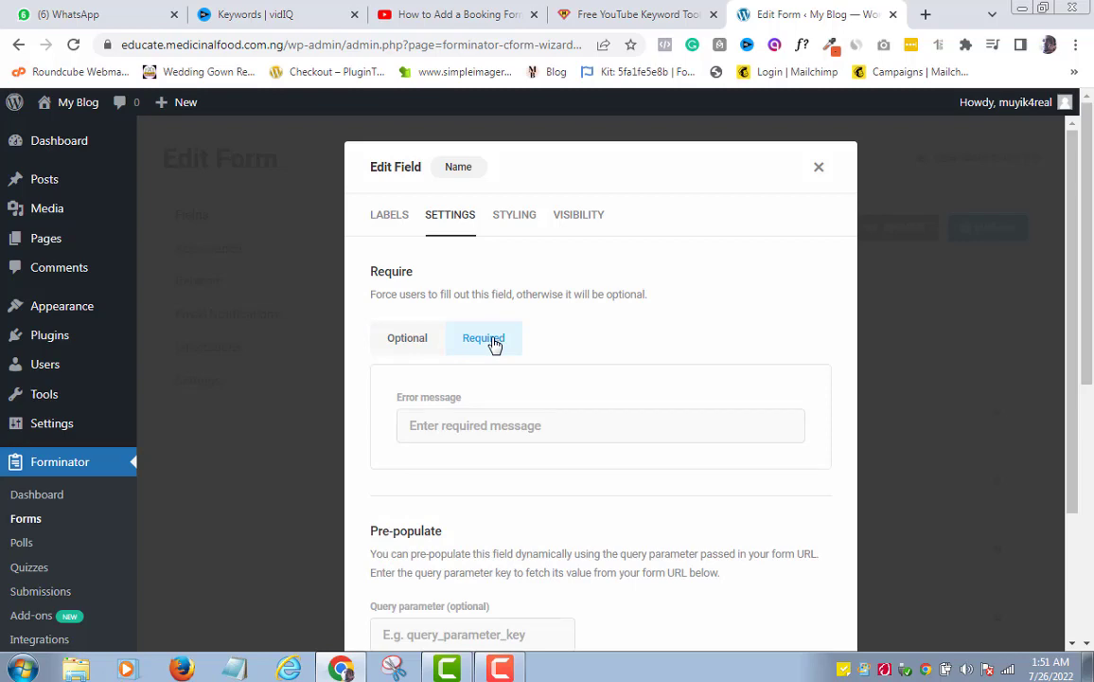
click(519, 221)
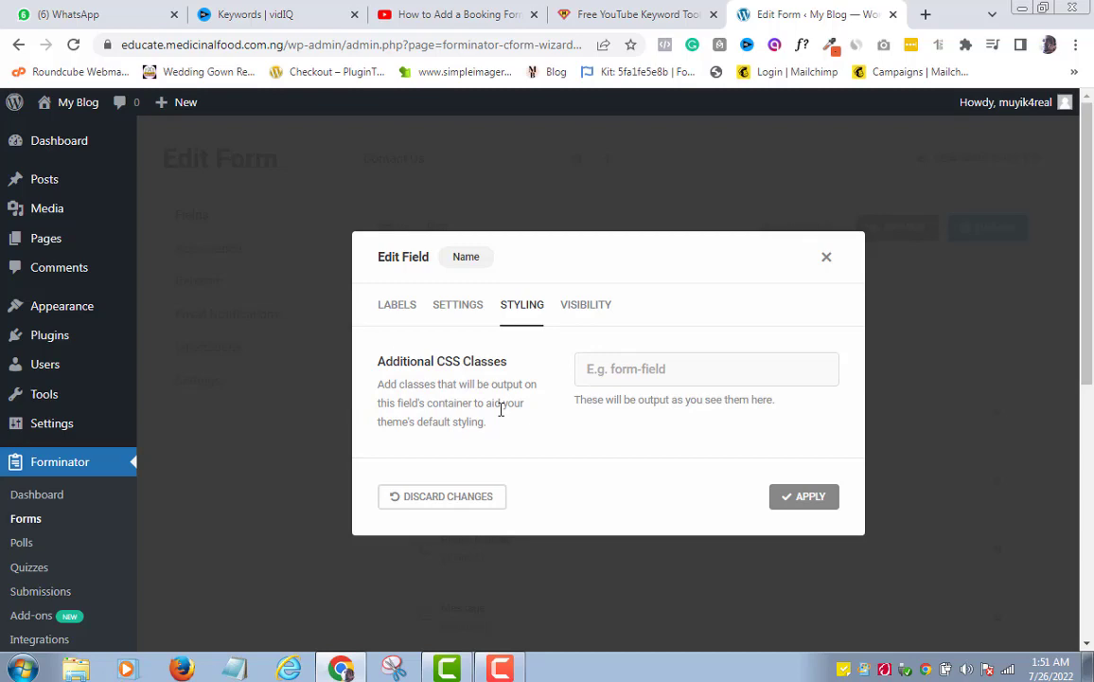
click(461, 309)
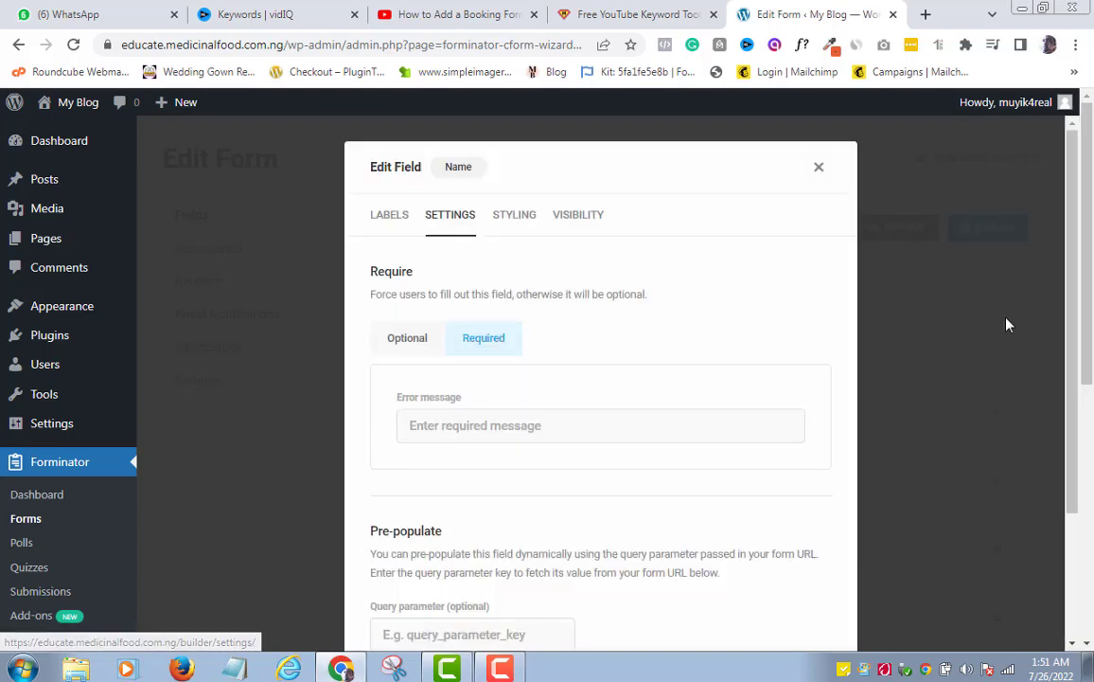
scroll(985, 282, down, 1)
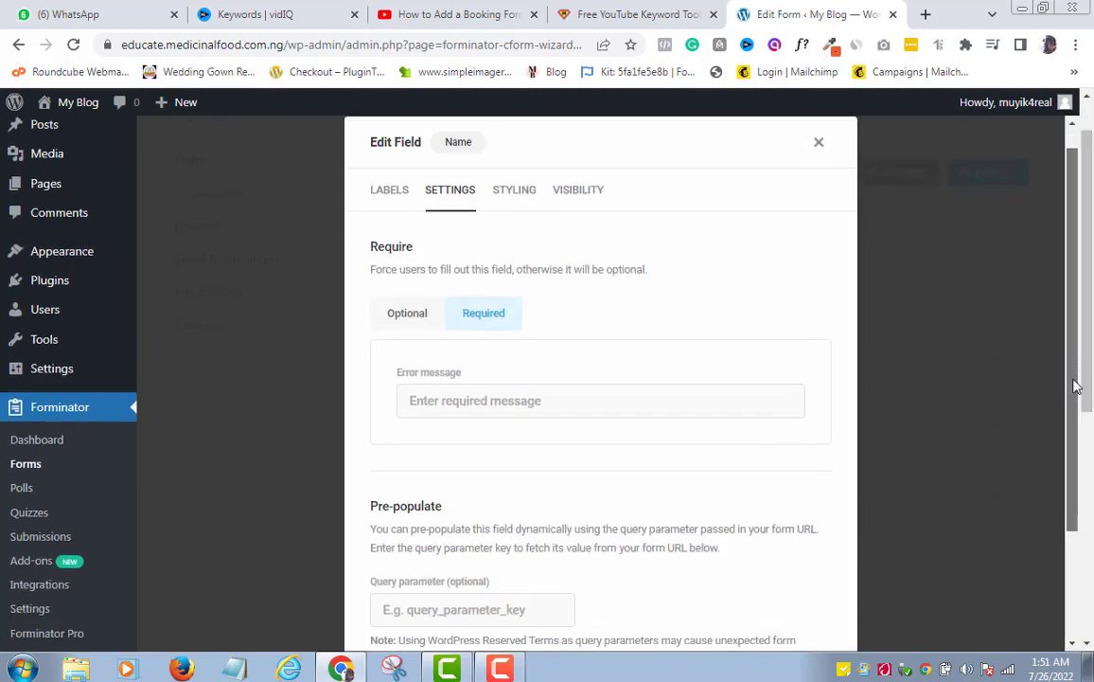
scroll(1077, 386, down, 1)
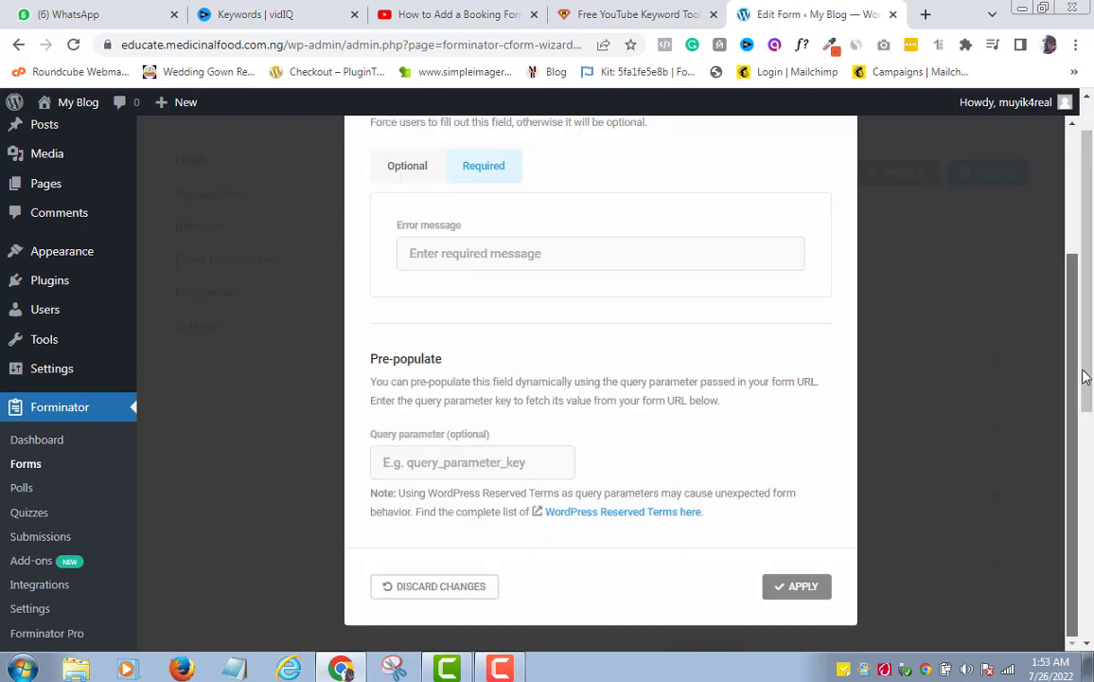
scroll(748, 237, up, 2)
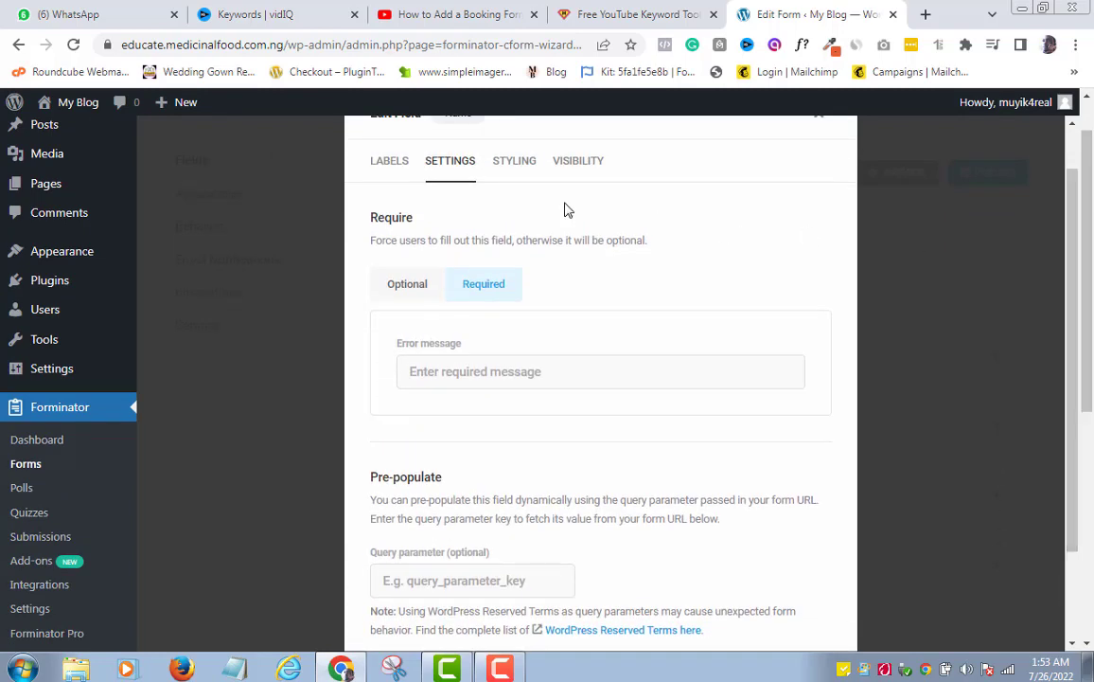
click(386, 167)
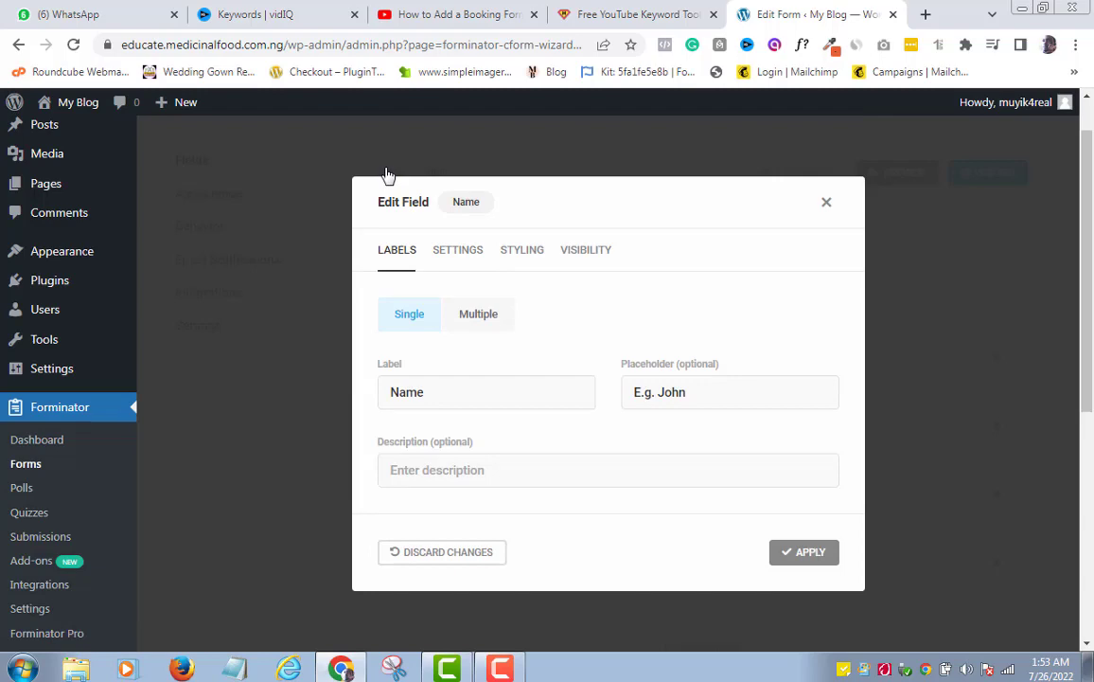
Apply the Name label, then reapply the Email Address field settings unchanged
click(816, 558)
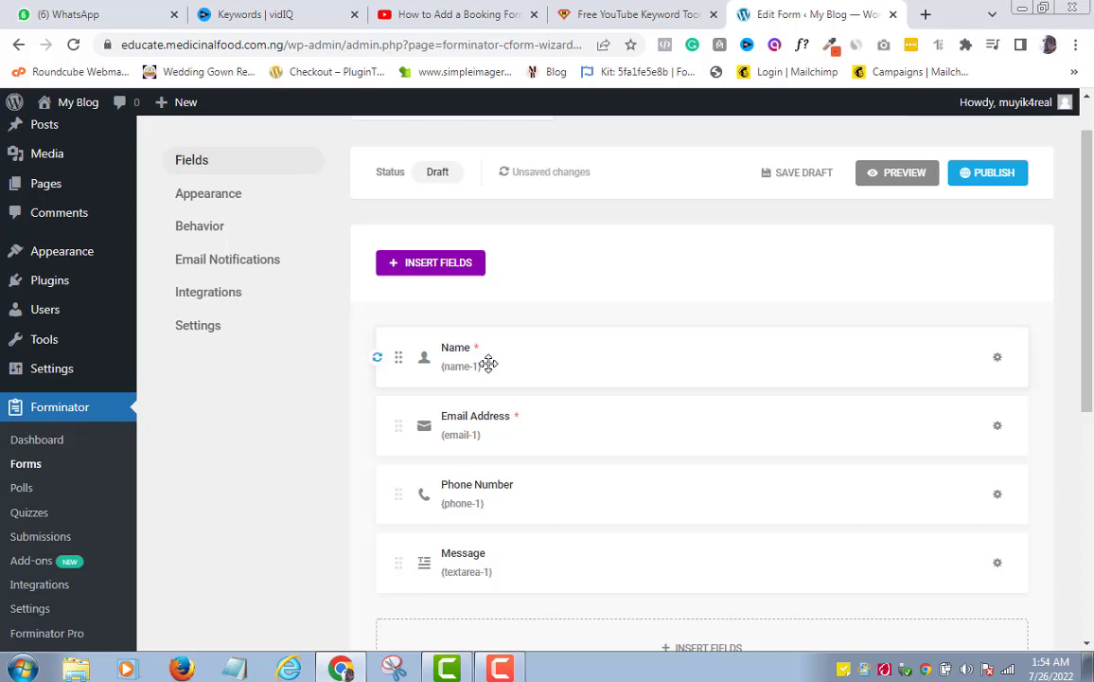
scroll(488, 363, down, 1)
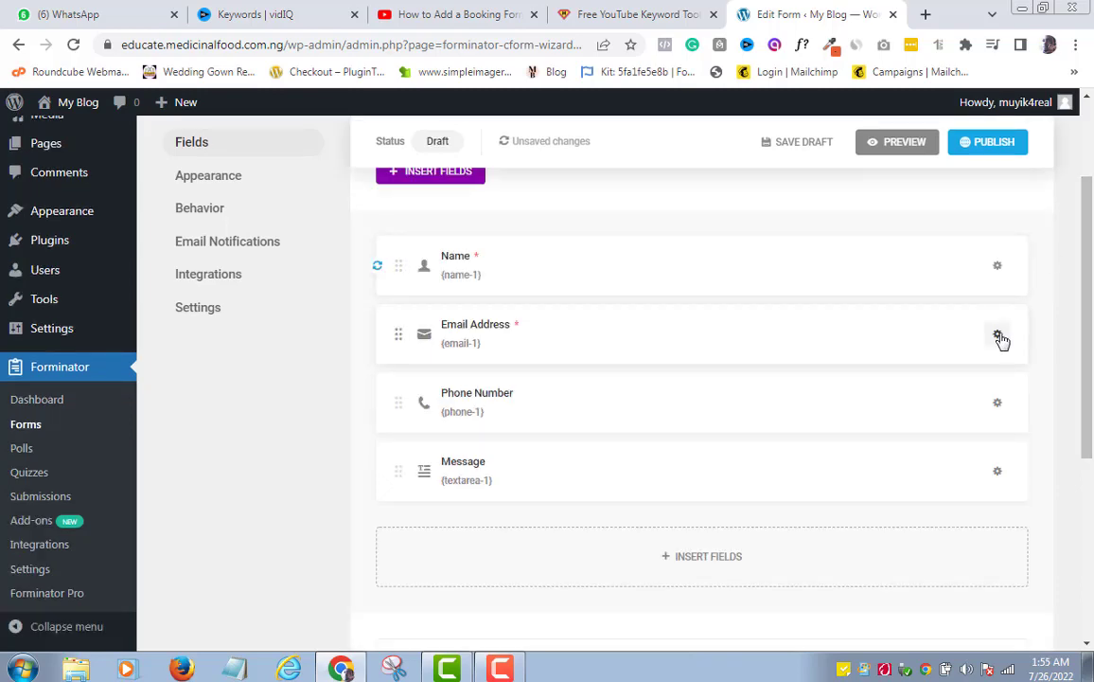
click(999, 337)
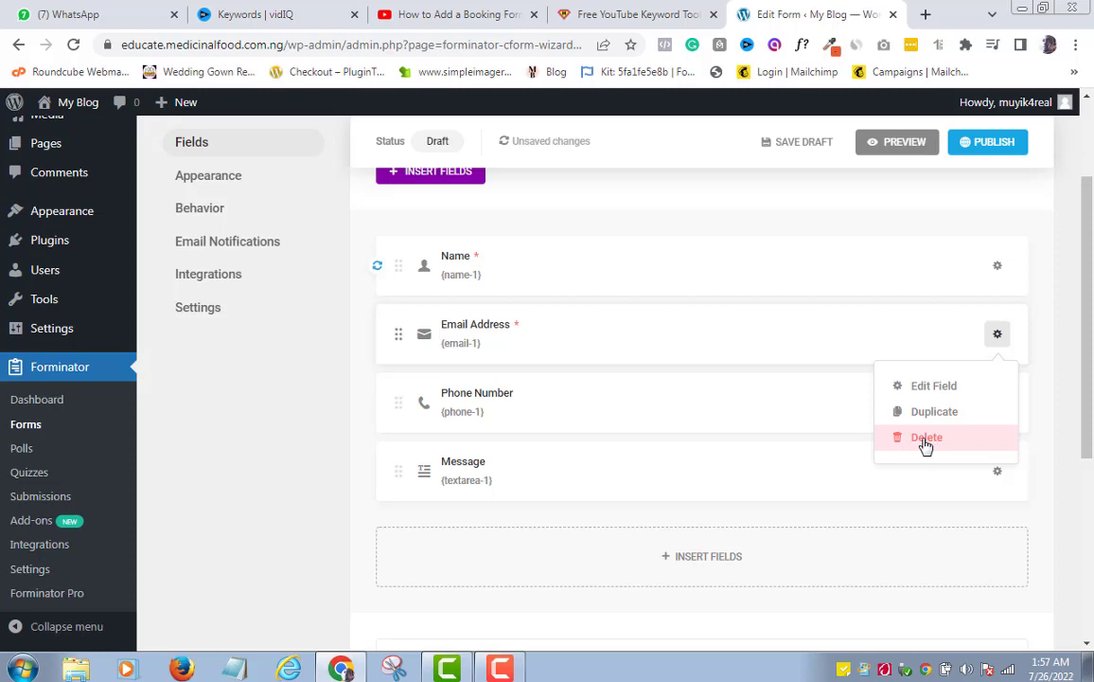
click(933, 388)
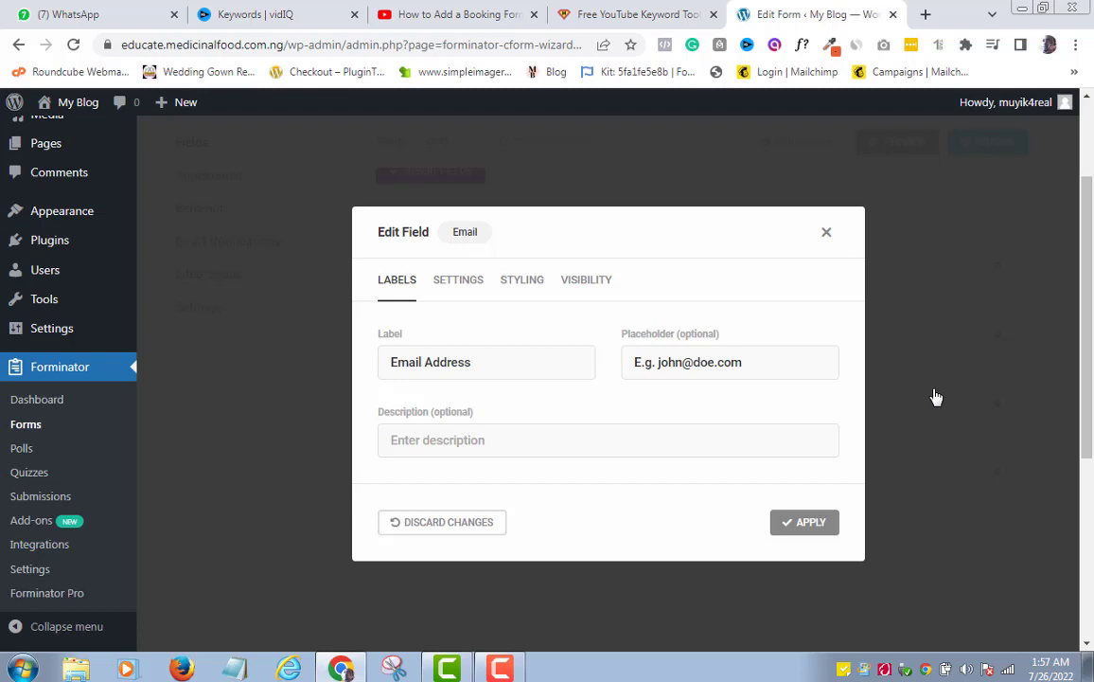
click(805, 522)
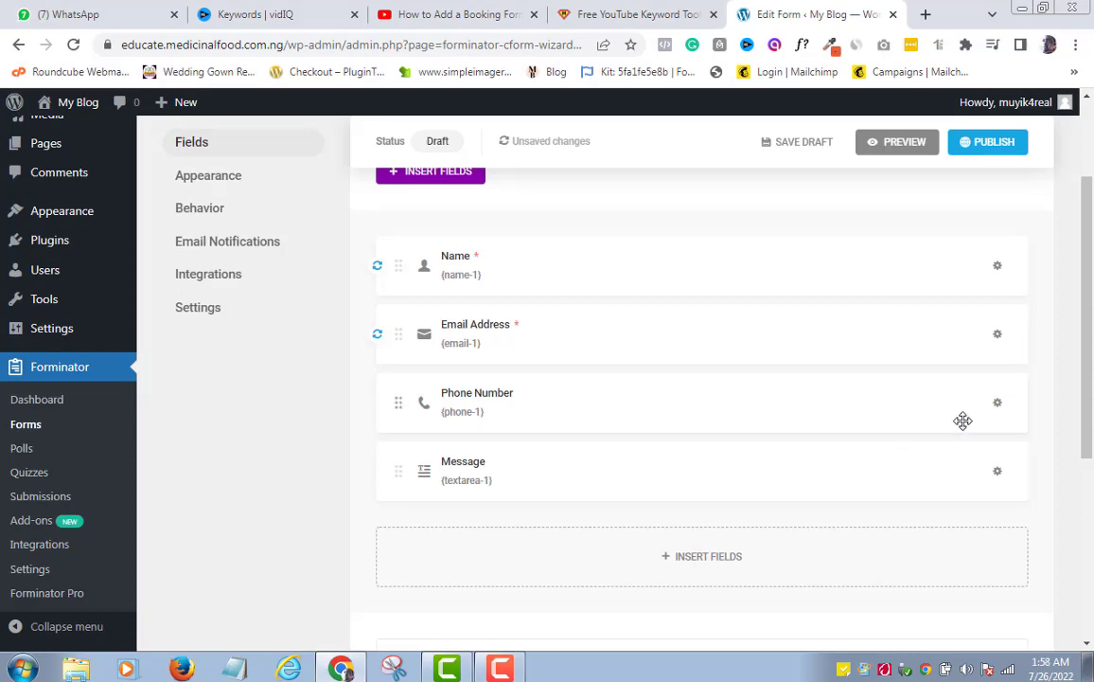
Reapply the Phone Number field unchanged, keeping its label, example placeholder and optional, unvalidated status
click(999, 405)
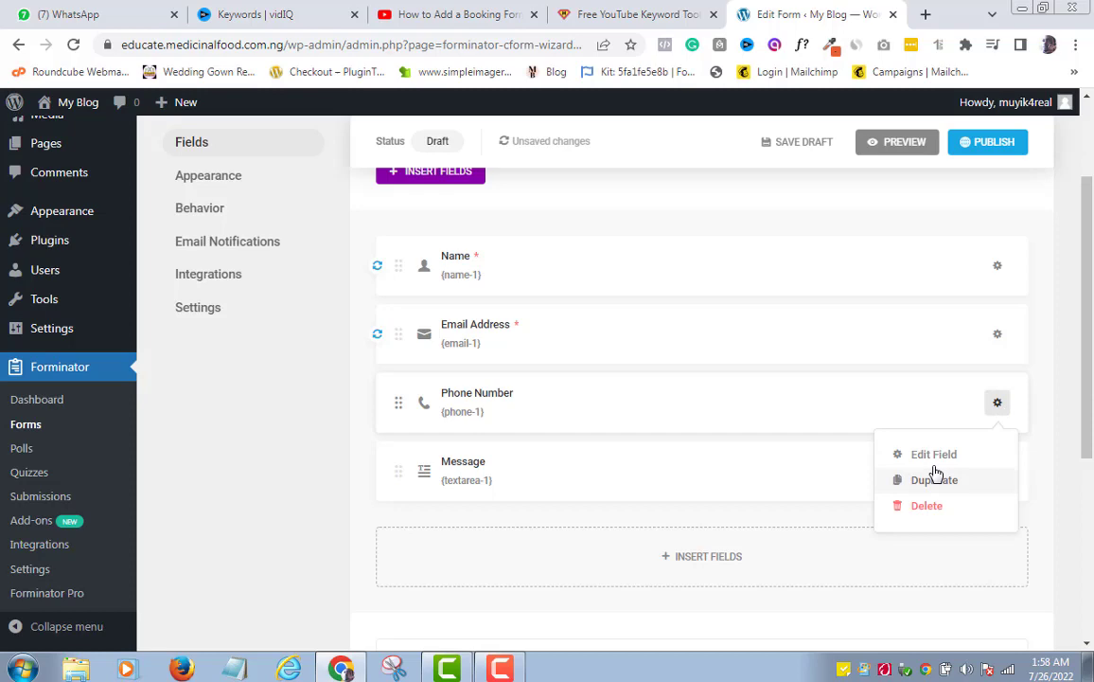
click(931, 458)
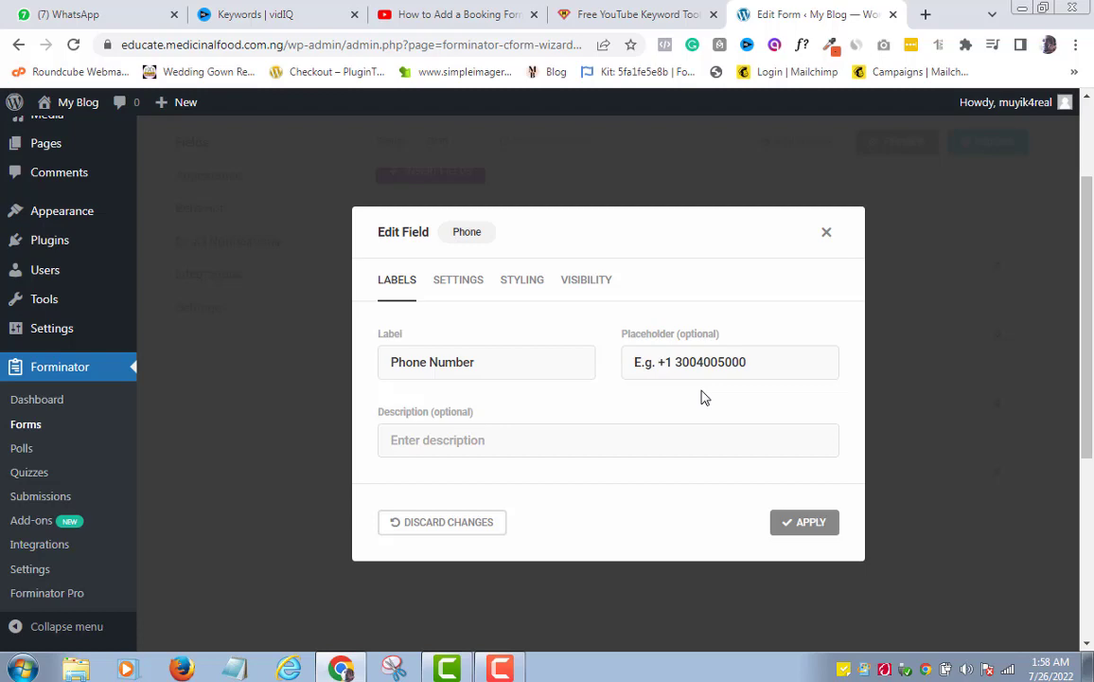
click(671, 362)
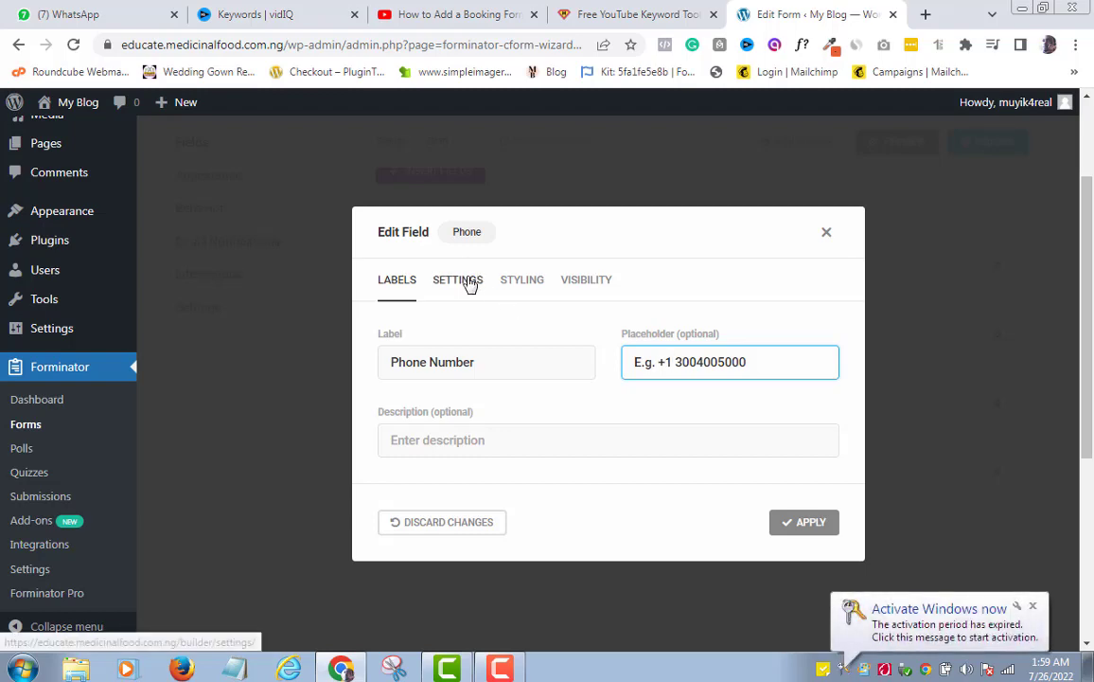
click(458, 280)
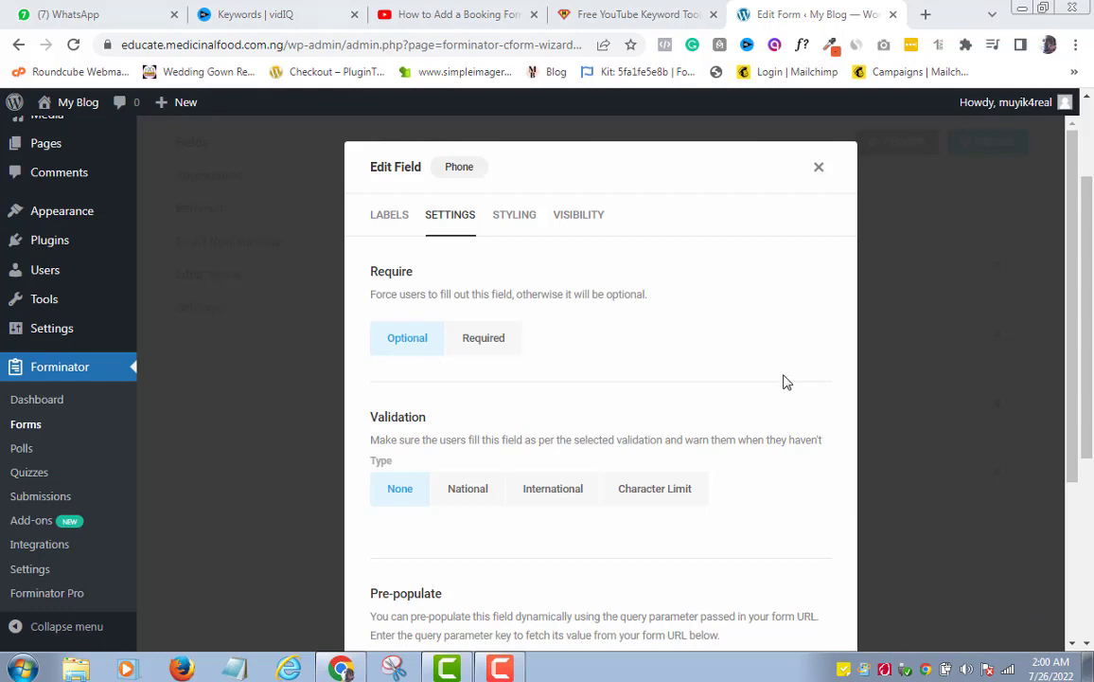
click(390, 220)
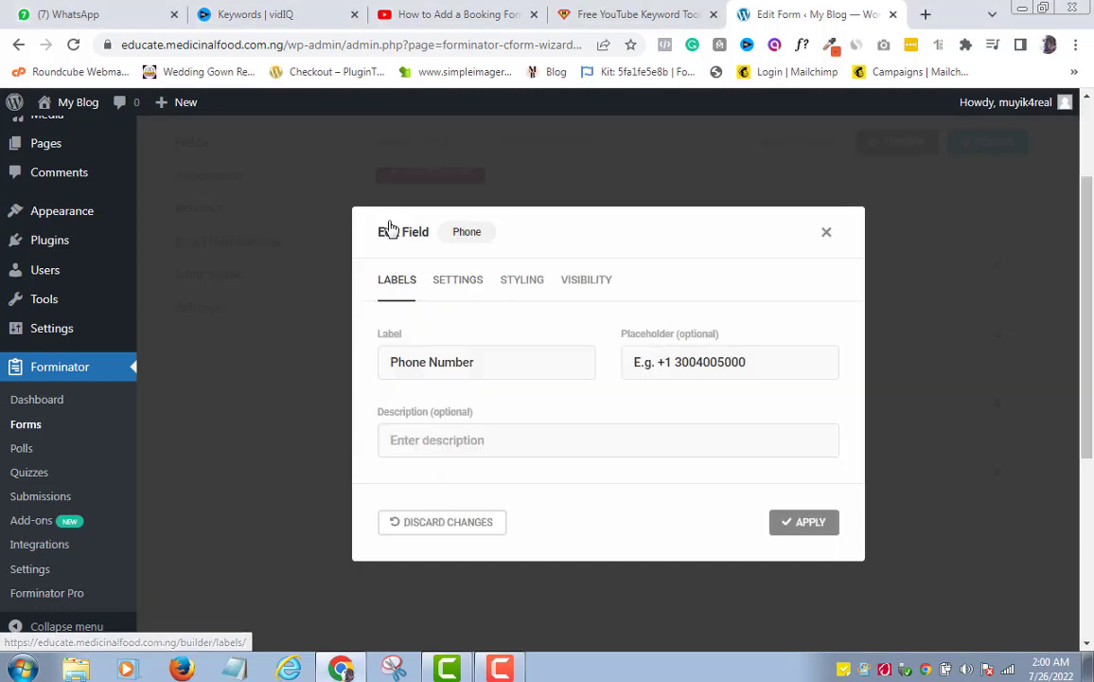
click(803, 523)
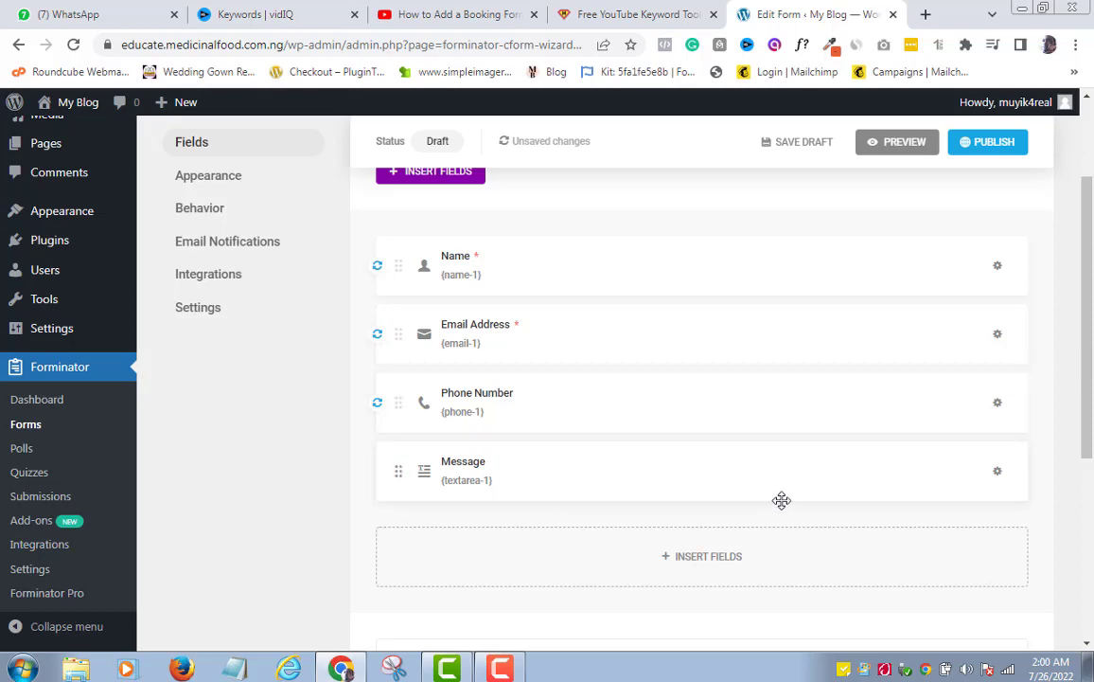
click(997, 471)
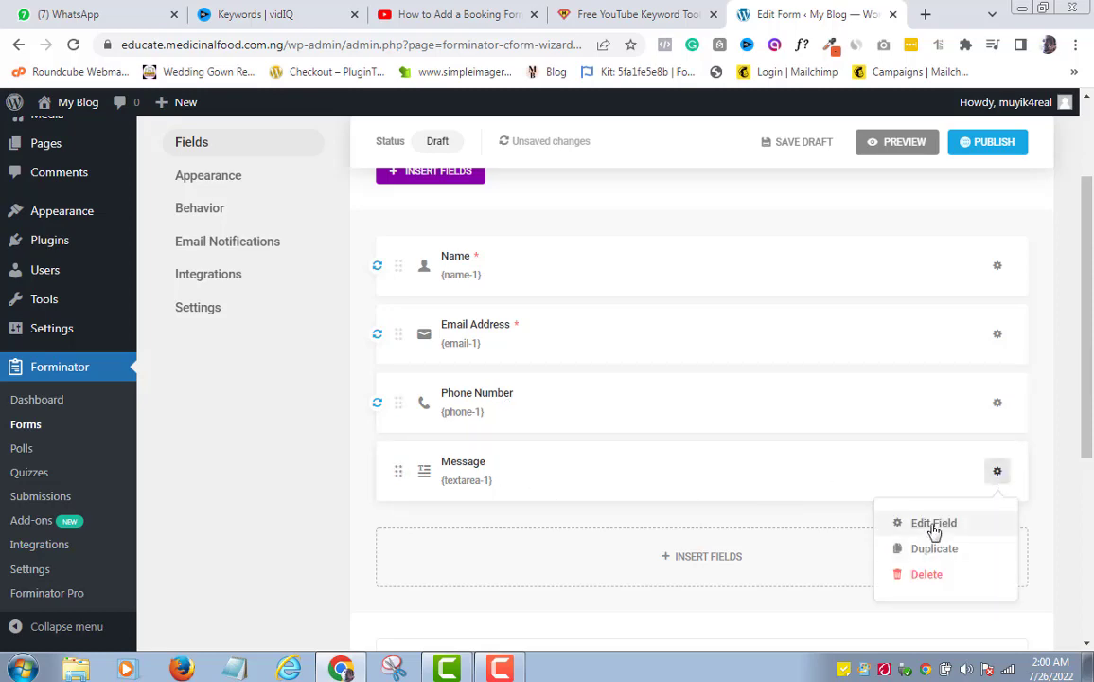
click(933, 527)
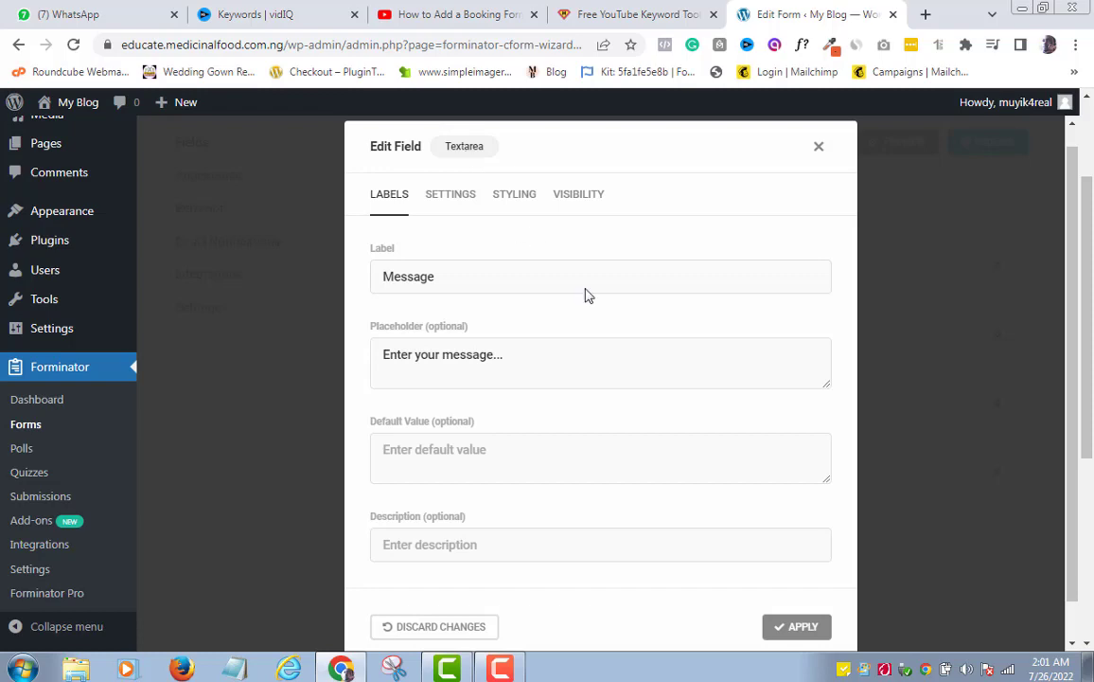
click(800, 628)
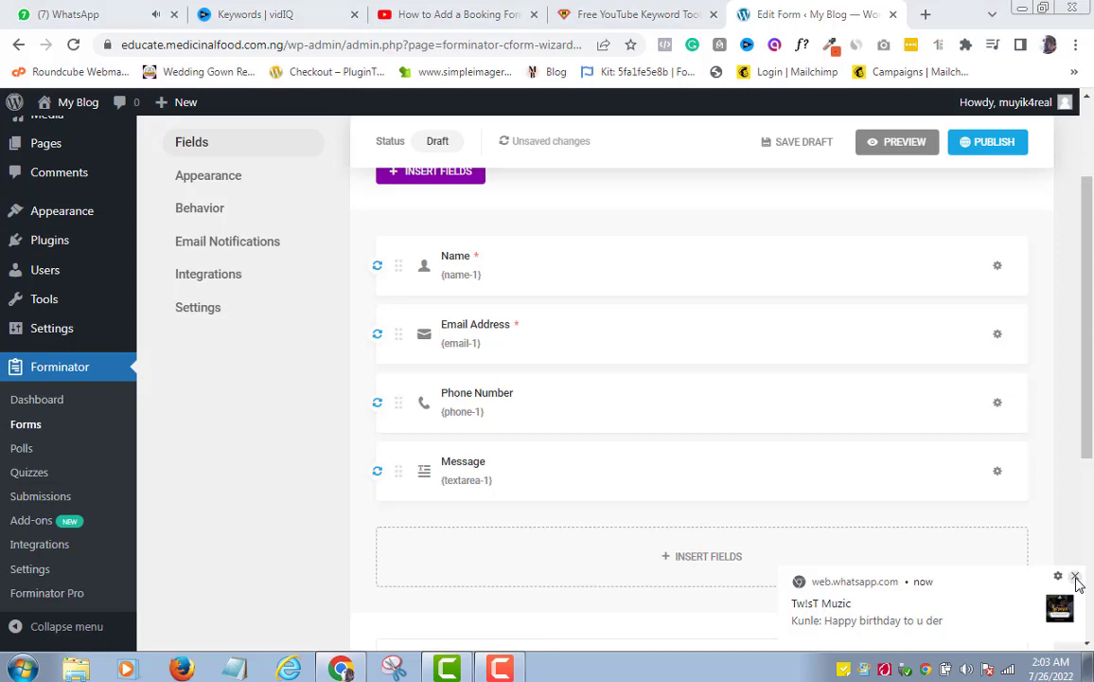
click(1075, 578)
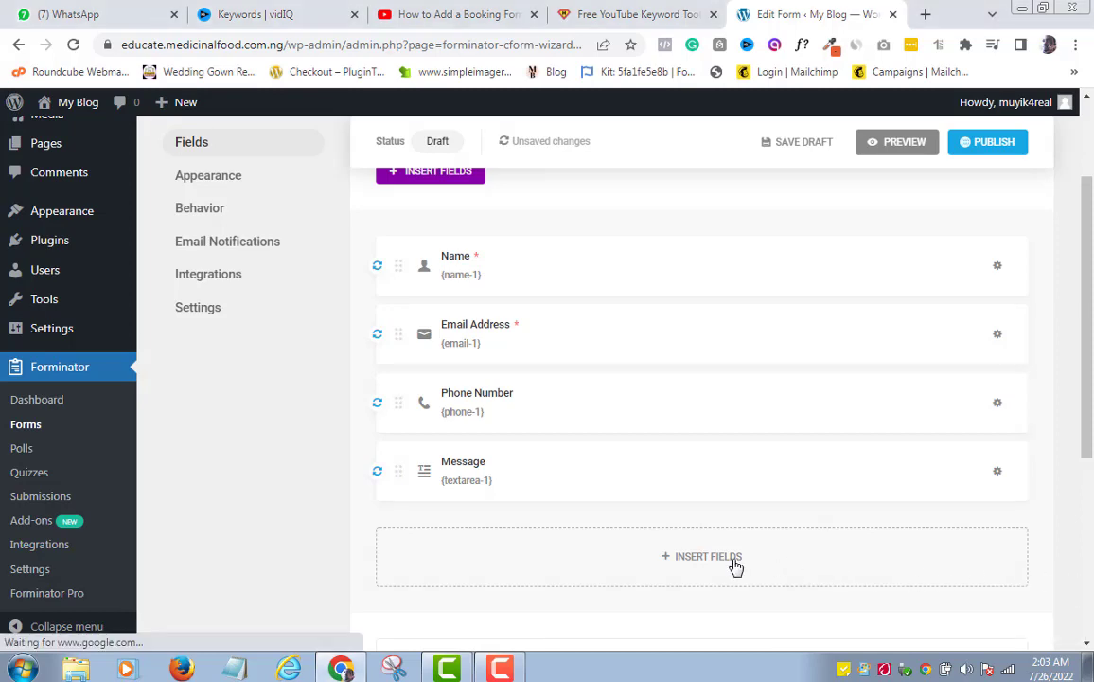
Insert a Radio field into the Contact Us form, opening its settings with Option 1 and Option 2
drag(1089, 417, 1090, 349)
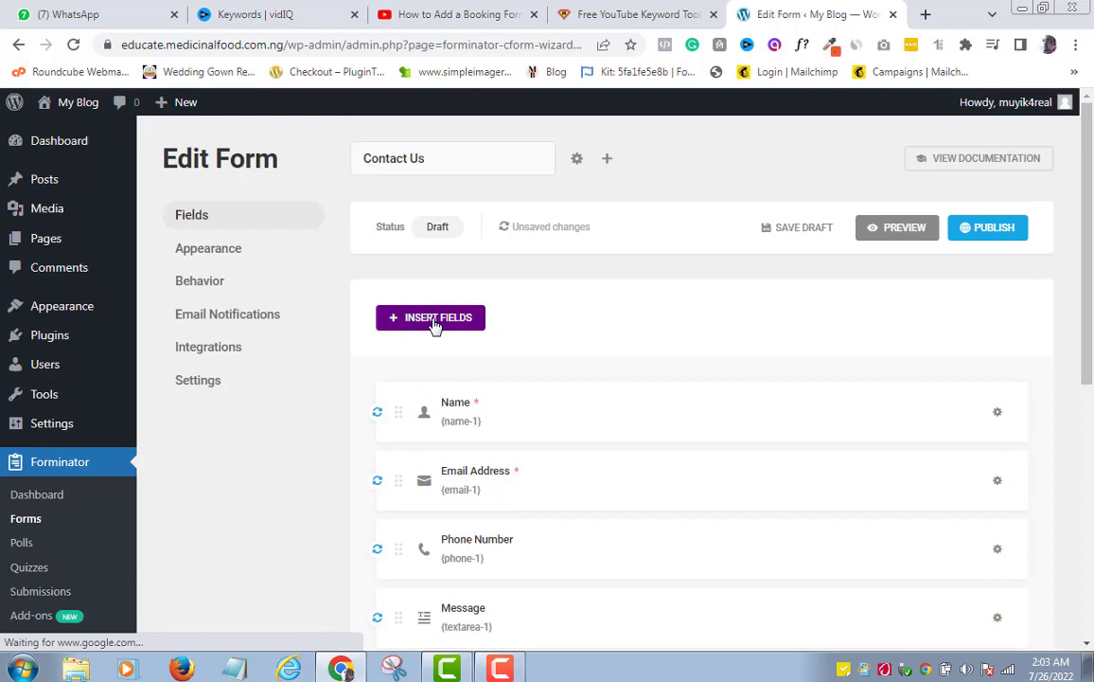
drag(1088, 371, 1091, 461)
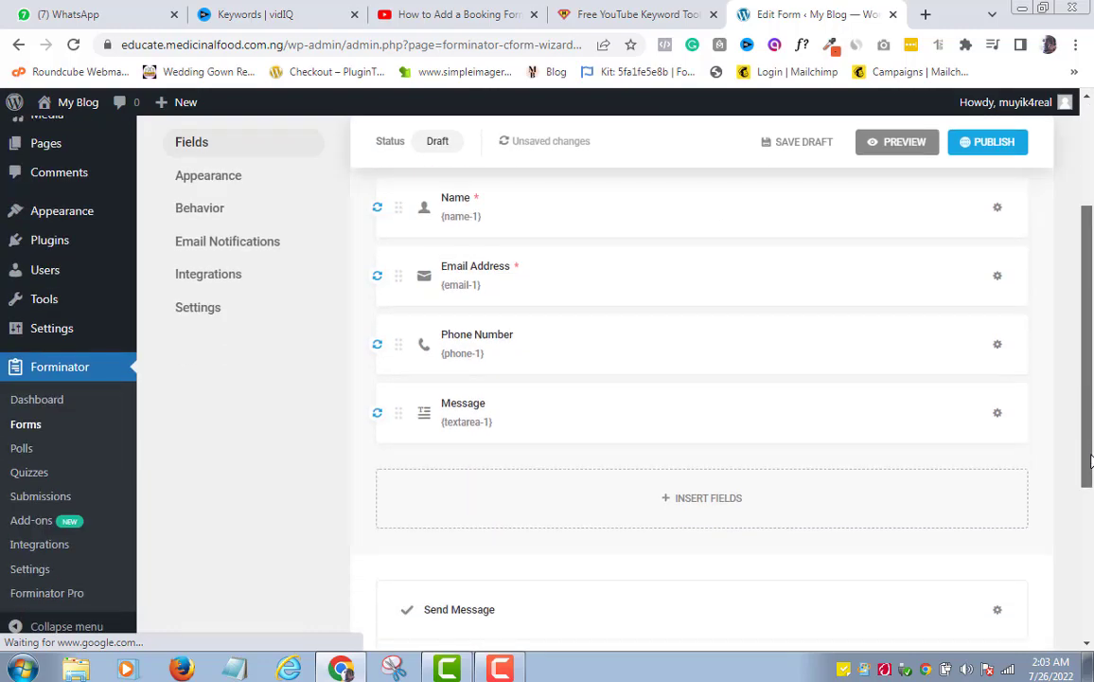
click(690, 504)
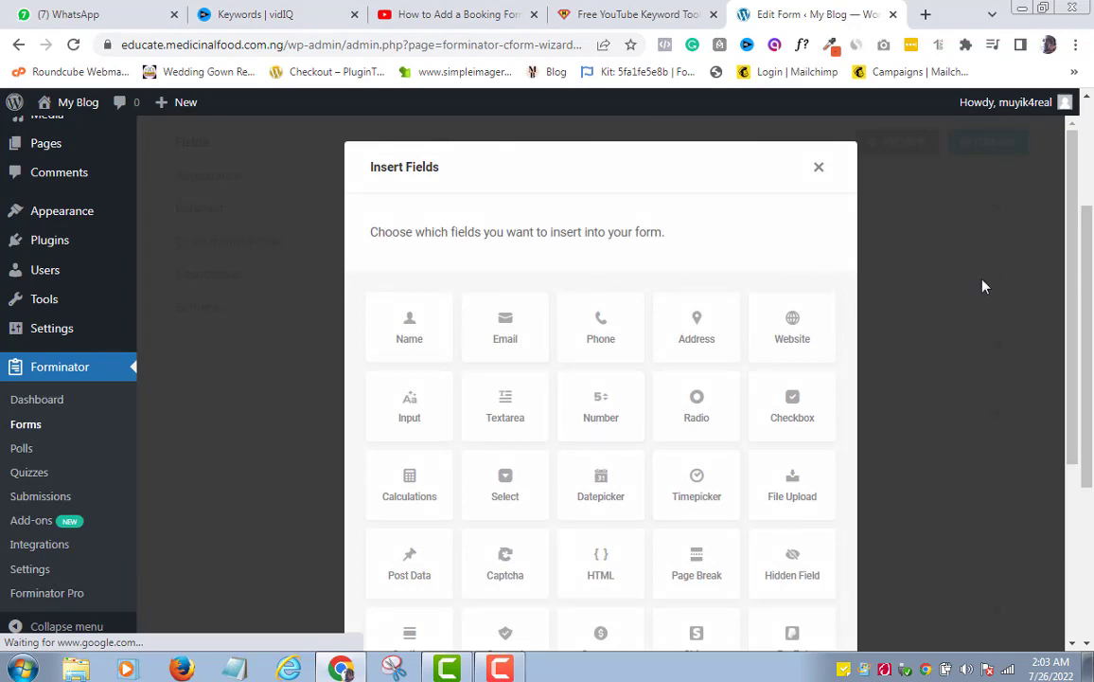
scroll(1070, 289, down, 1)
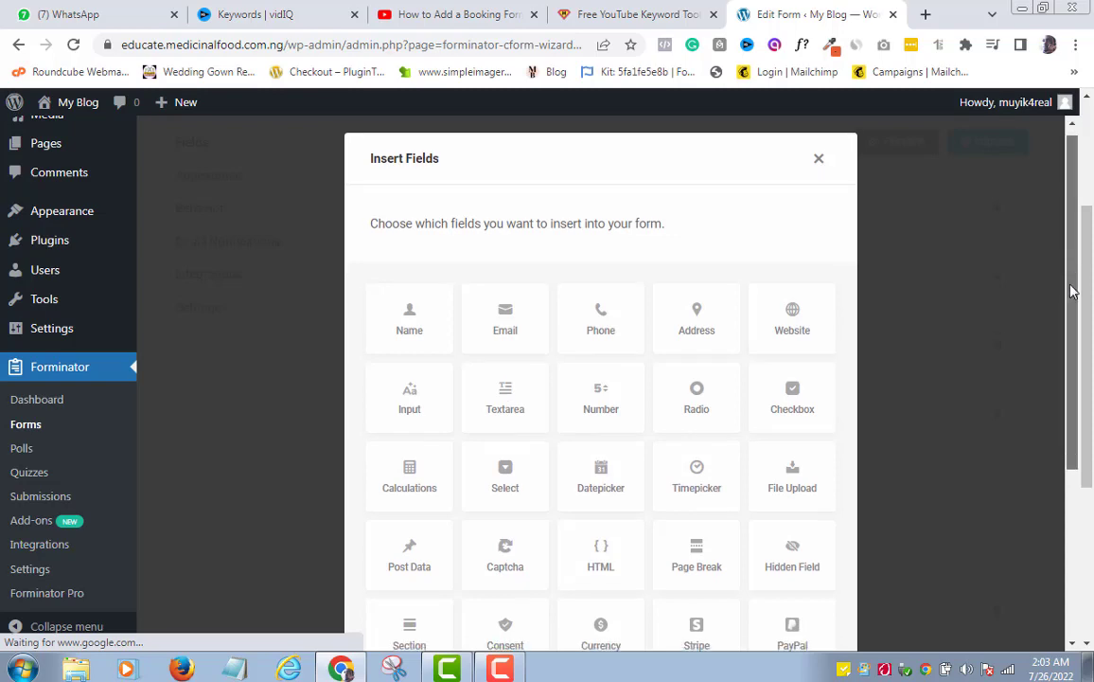
mouse_move(1073, 299)
mouse_down()
mouse_move(1092, 461)
mouse_move(1076, 274)
mouse_up()
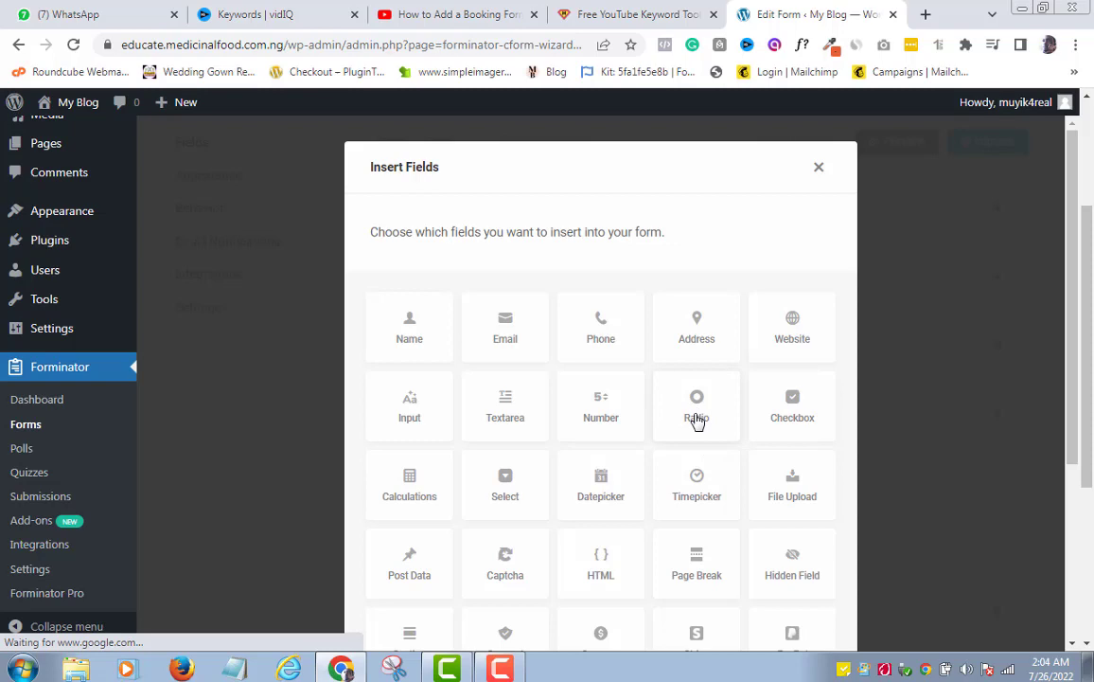
click(696, 414)
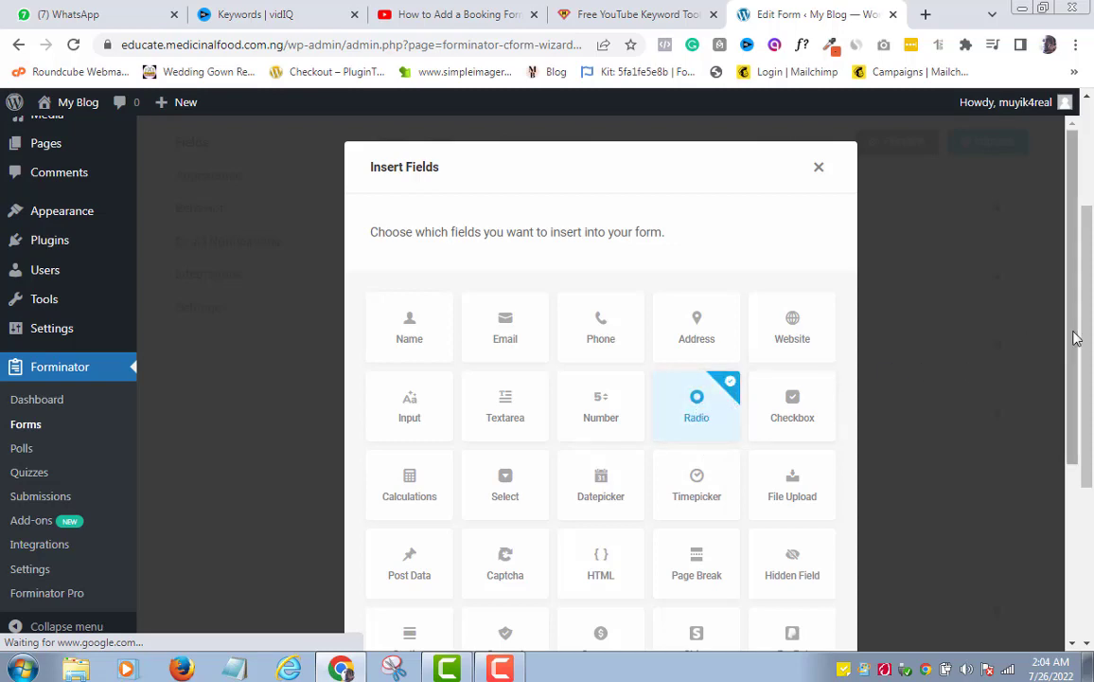
drag(1075, 350, 1074, 523)
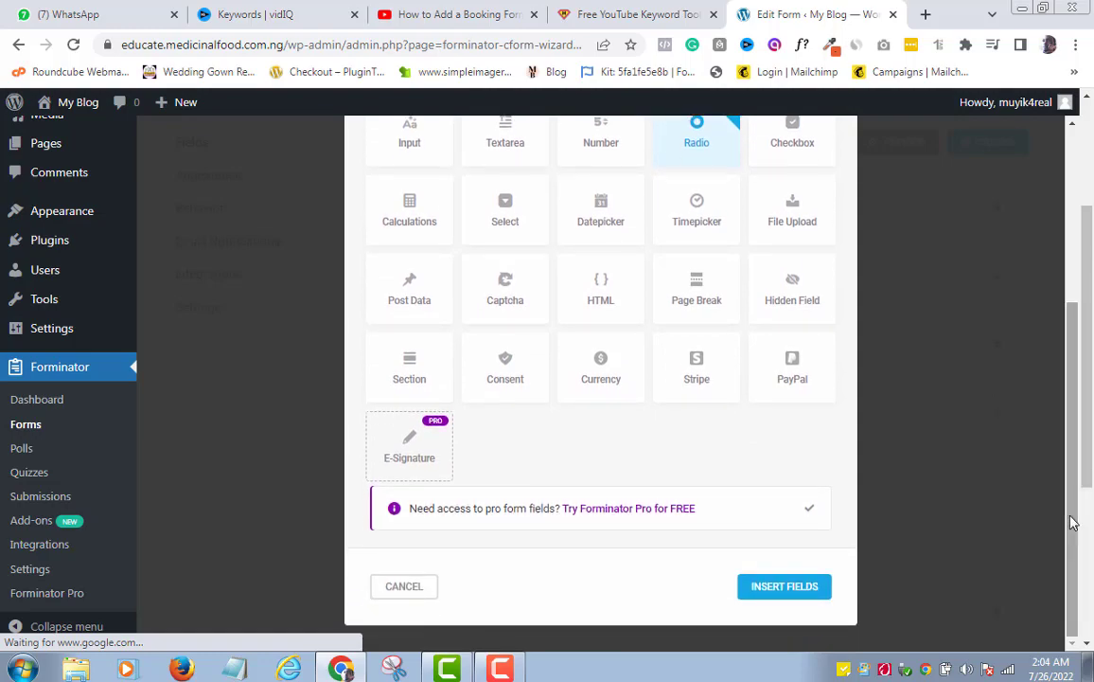
click(785, 587)
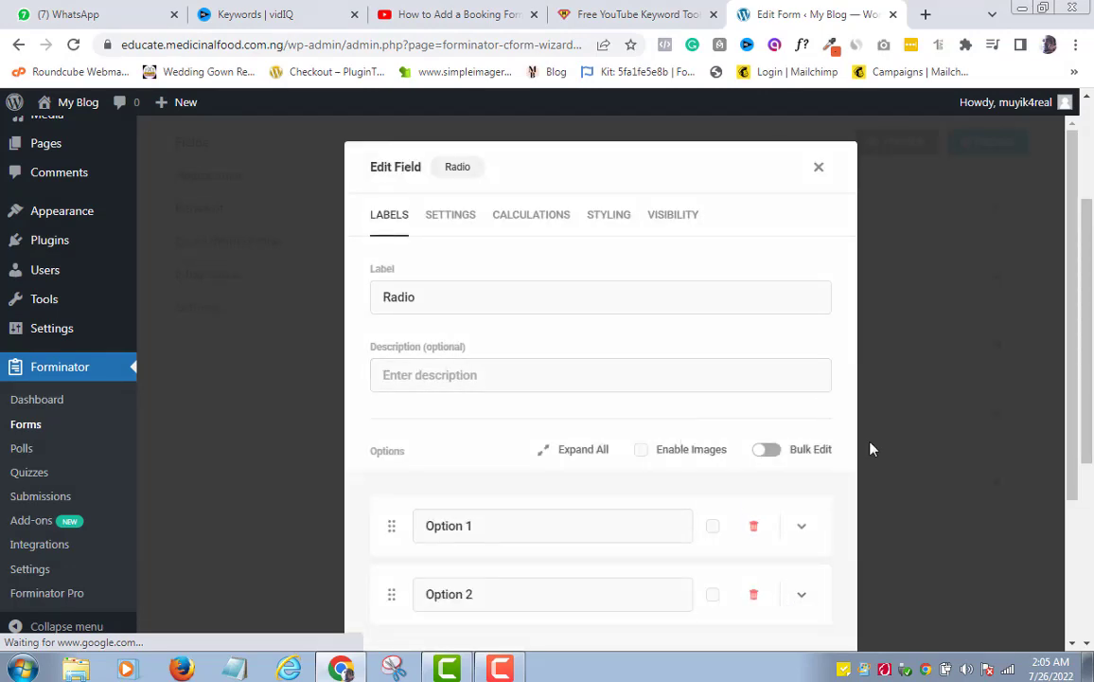
Rename the Radio options Option 1 and Option 2 to 'Please call me' and 'Please text me'
scroll(834, 464, down, 1)
click(802, 484)
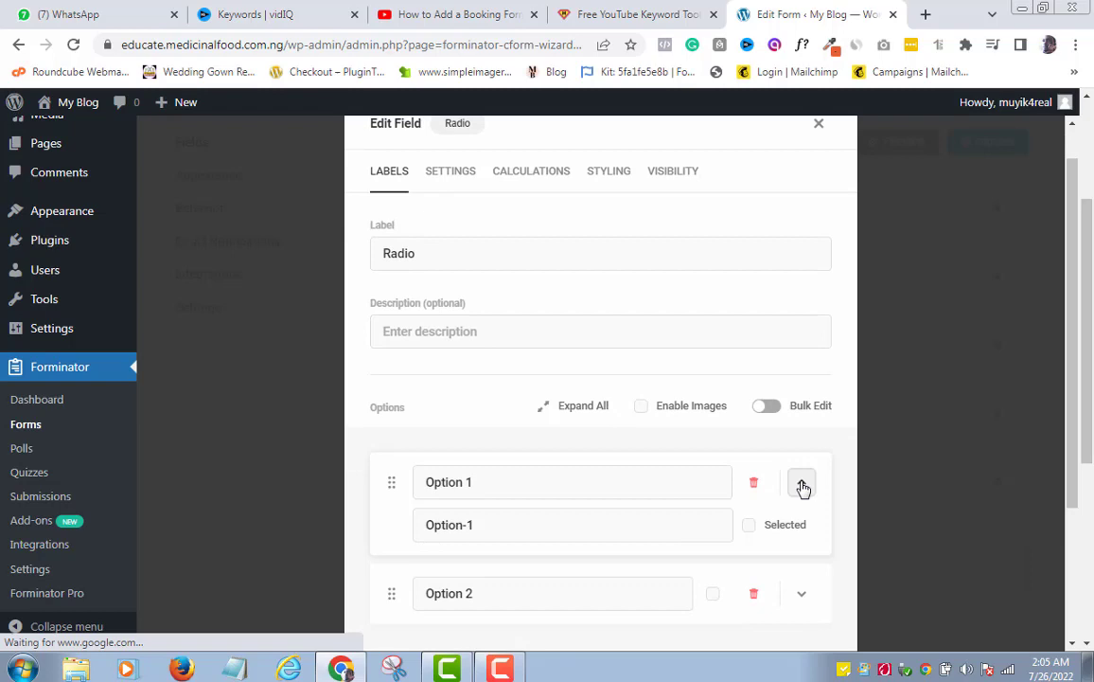
click(802, 484)
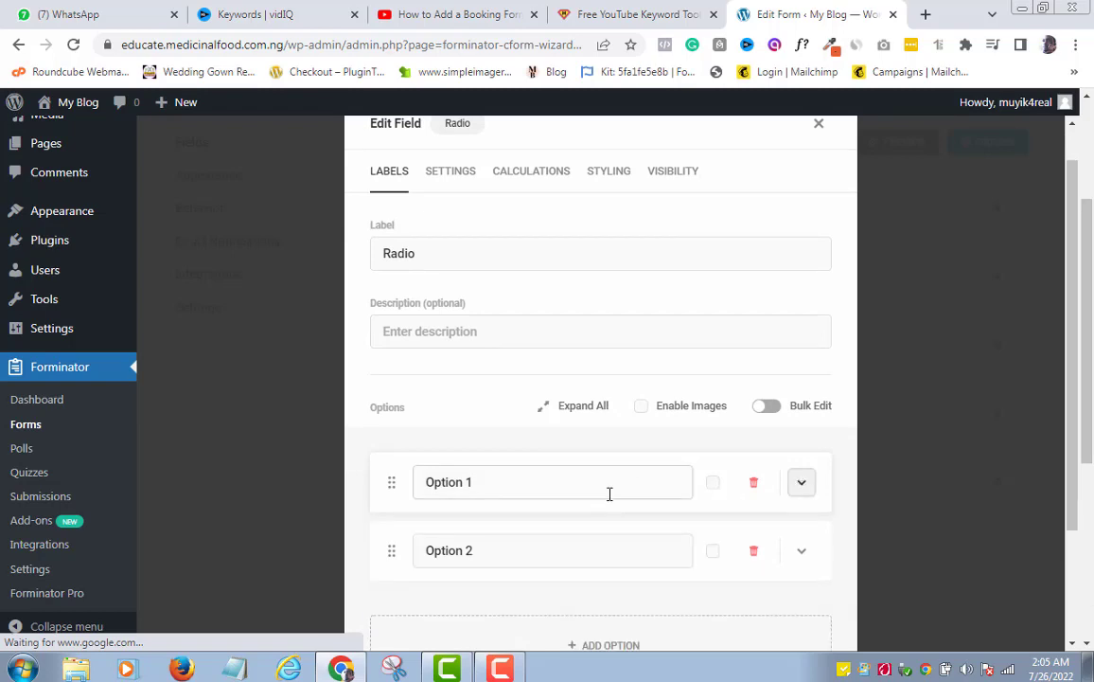
click(503, 484)
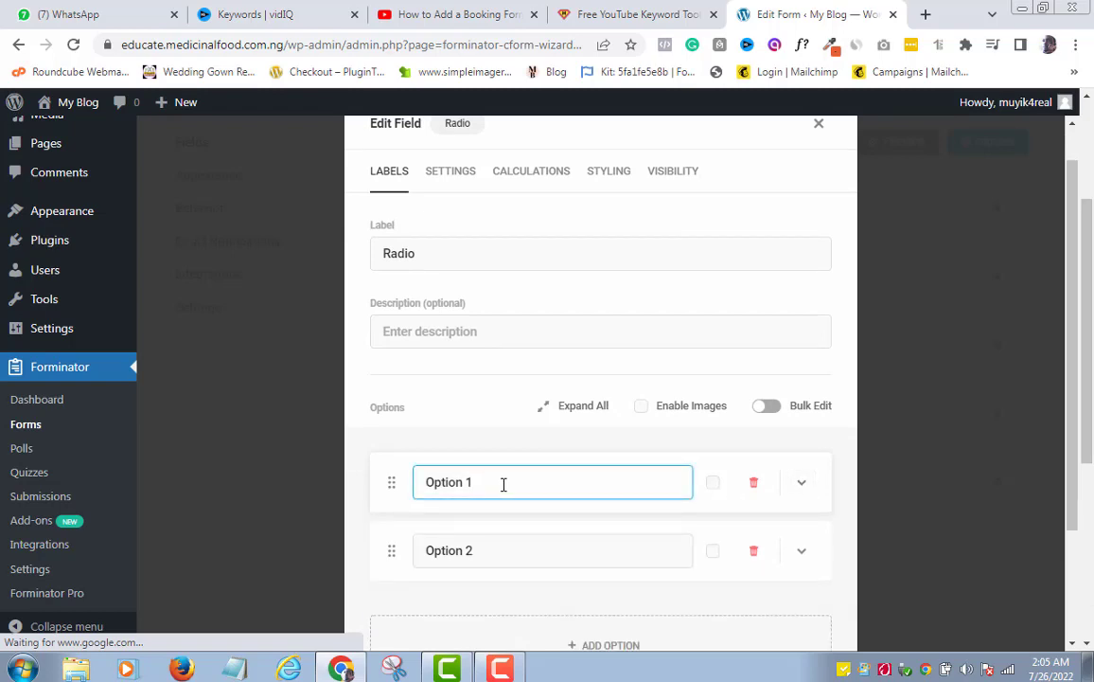
key(BackSpace)
key(BackSpace)
key(BackSpace)
key(BackSpace)
key(BackSpace)
key(BackSpace)
key(BackSpace)
key(BackSpace)
text(Please call me)
click(483, 555)
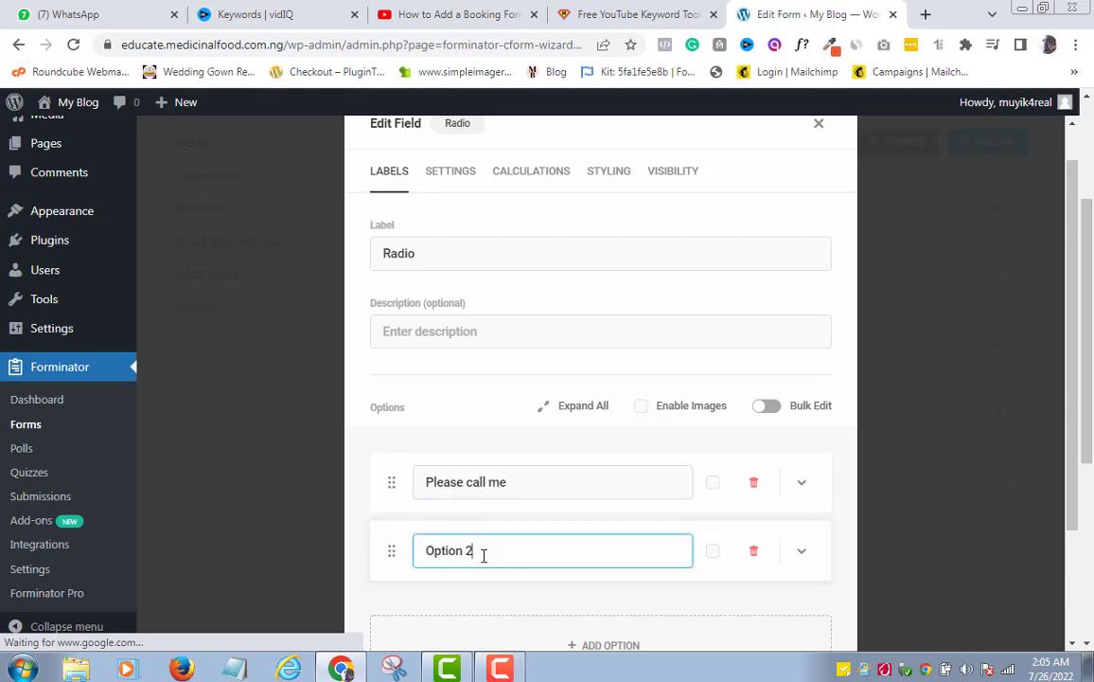
key(BackSpace)
key(BackSpace)
key(BackSpace)
key(BackSpace)
key(BackSpace)
key(BackSpace)
key(BackSpace)
key(BackSpace)
text(Please text me)
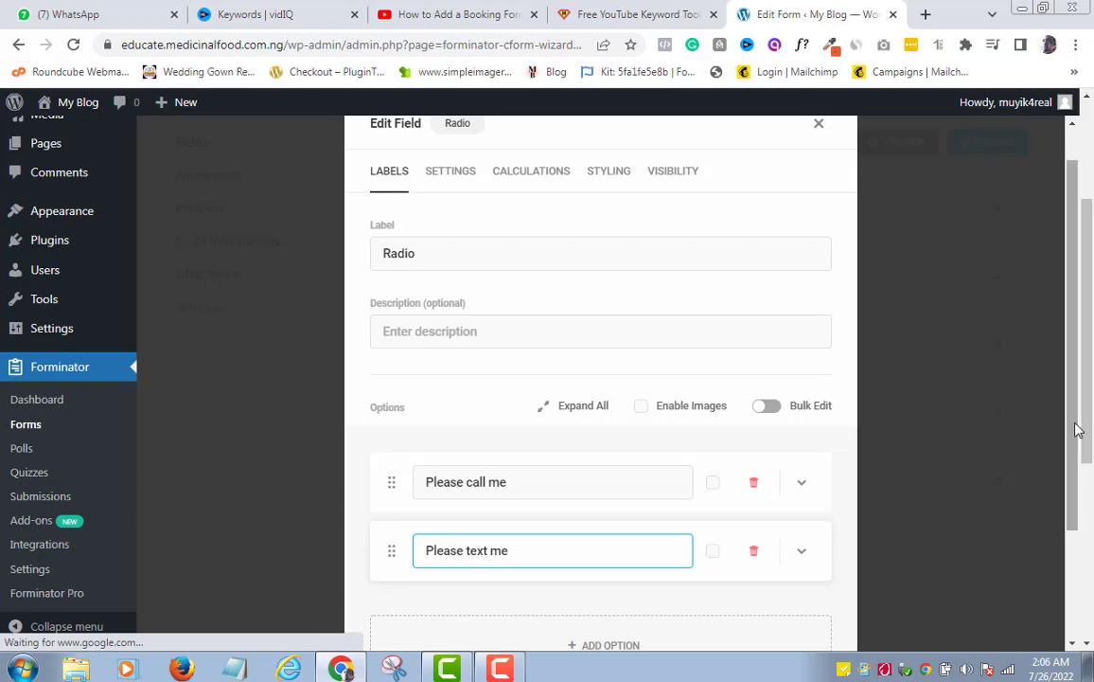
Add a third option 'Don't contact me' and apply the Radio field settings
drag(1076, 430, 1076, 501)
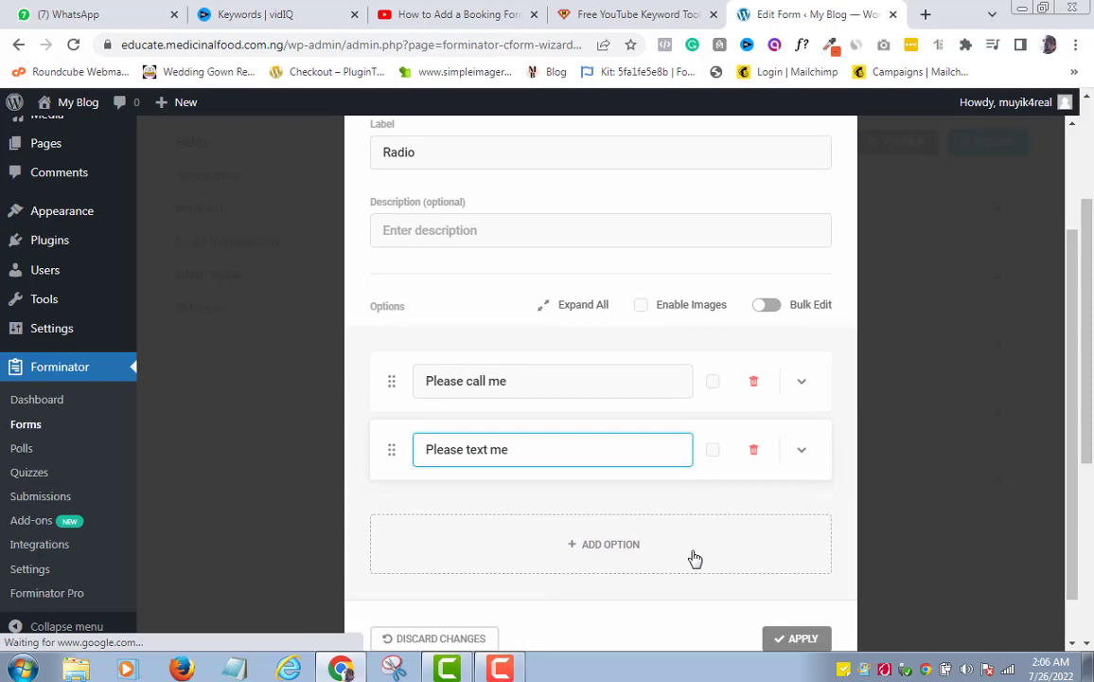
click(621, 564)
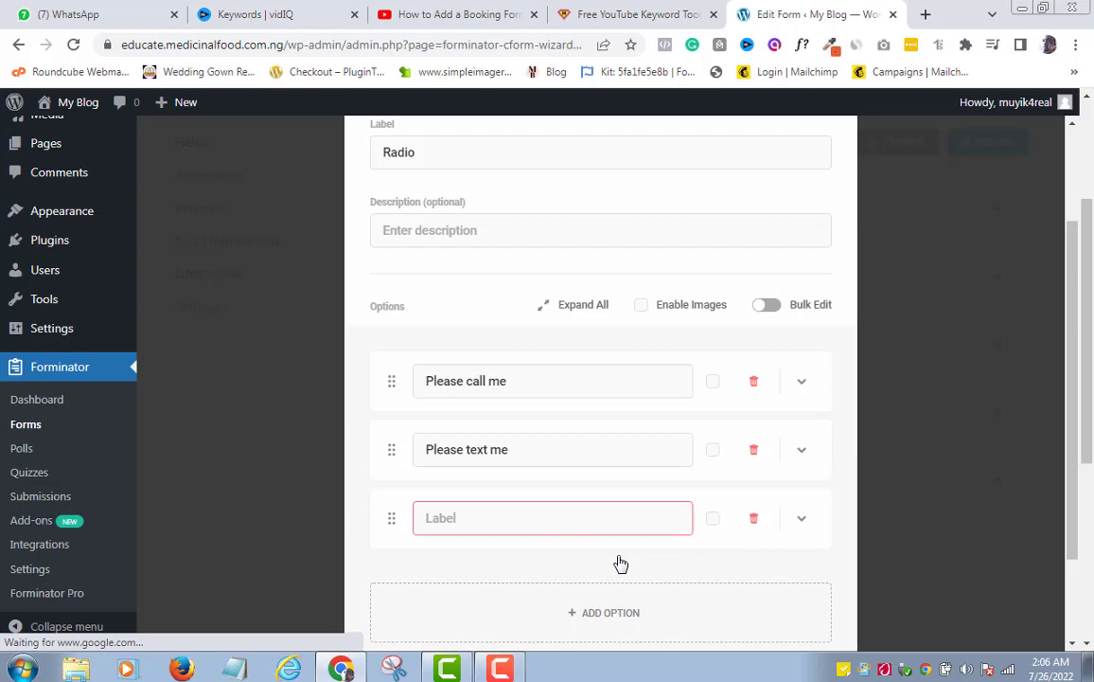
click(455, 517)
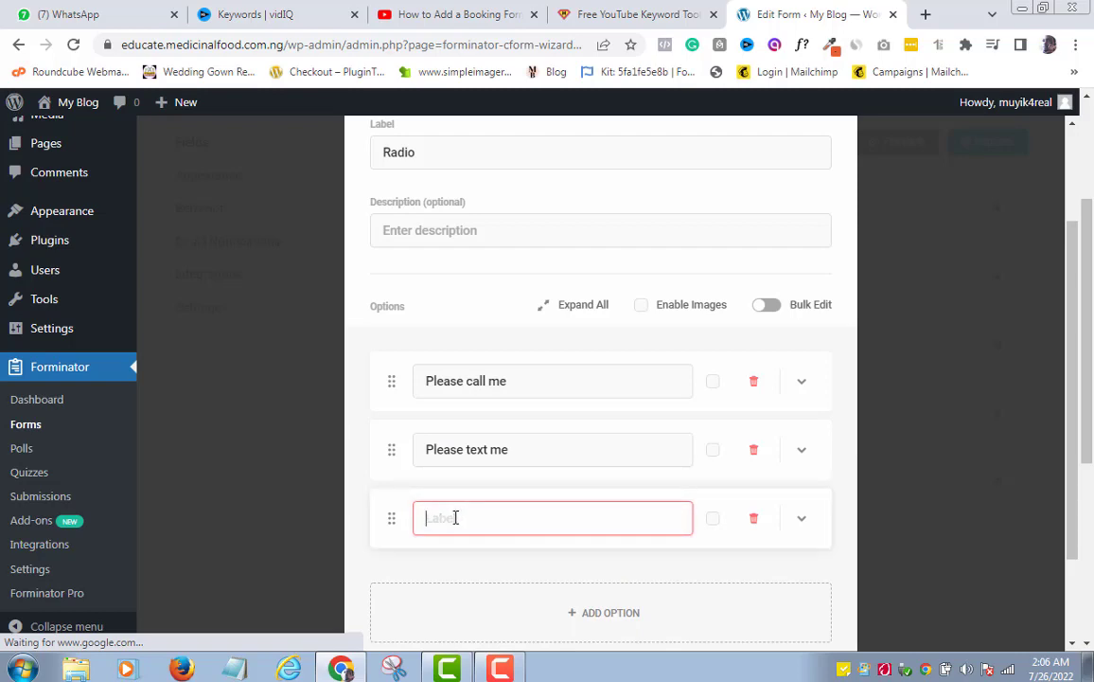
text(Don't cont)
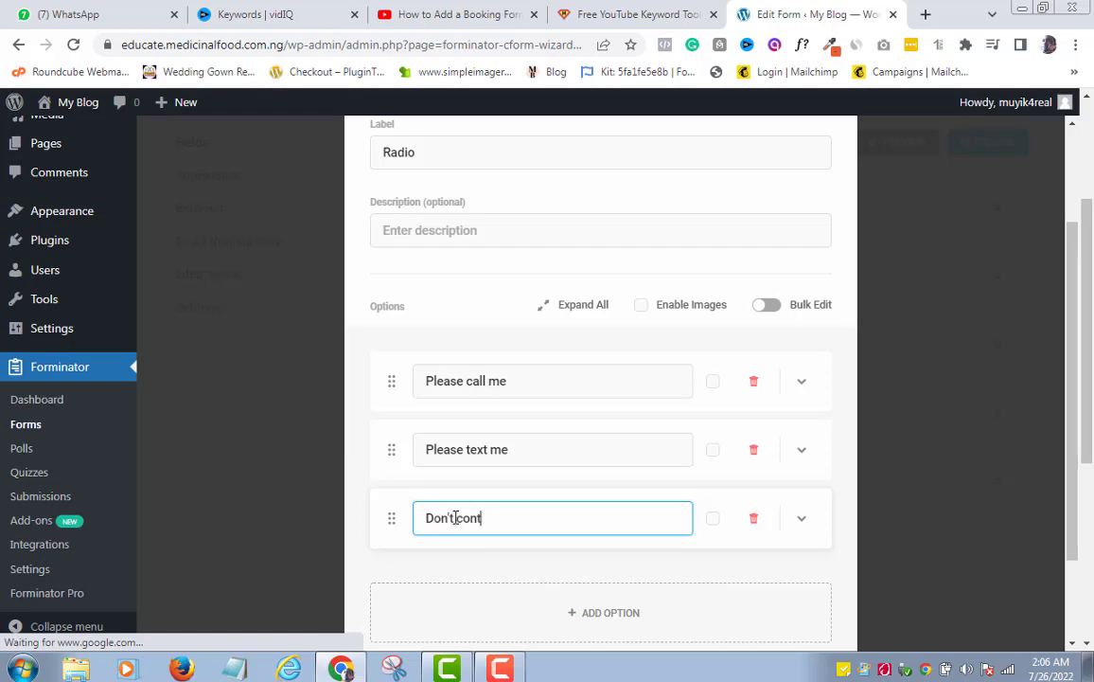
text(act me)
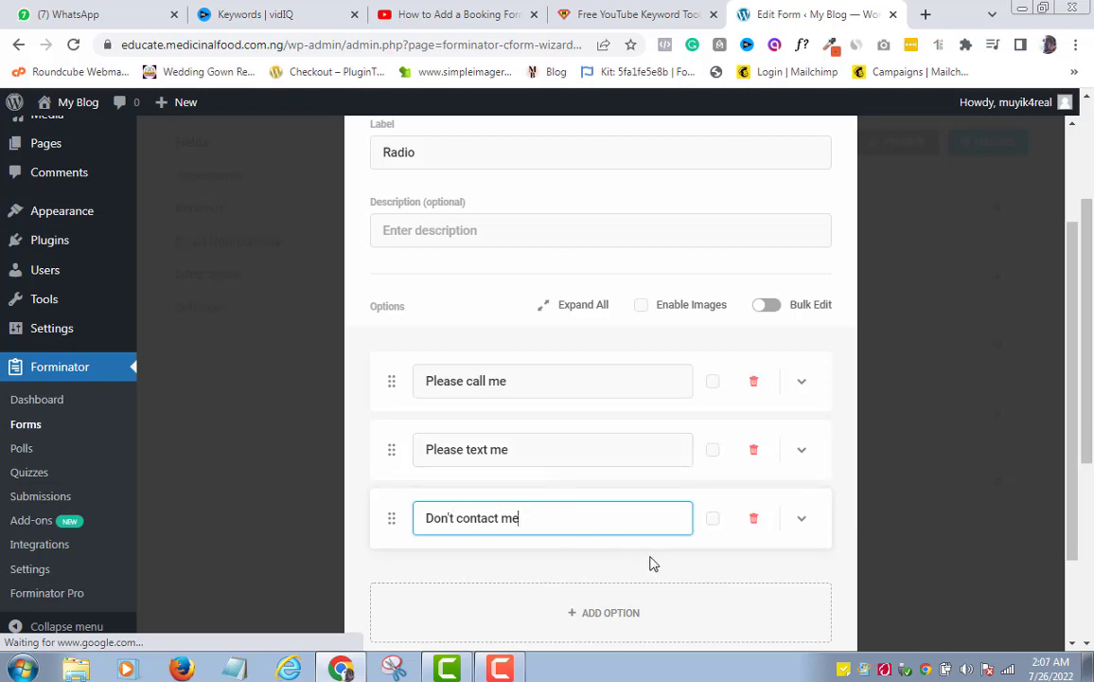
scroll(1067, 501, down, 2)
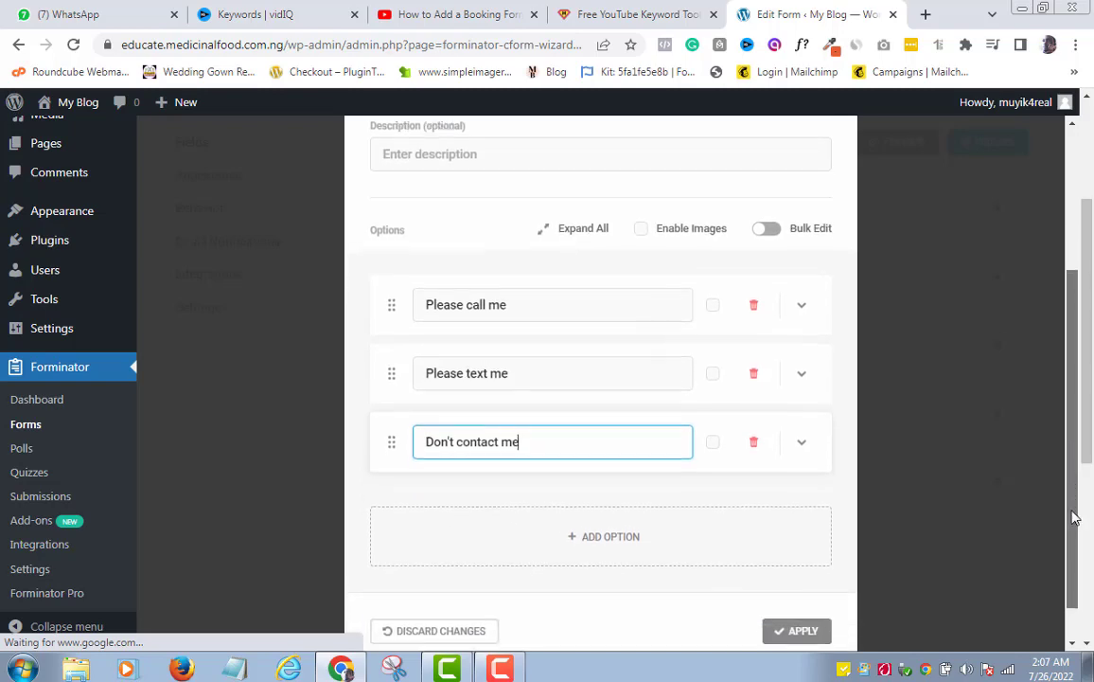
scroll(1062, 417, up, 3)
scroll(1062, 408, up, 1)
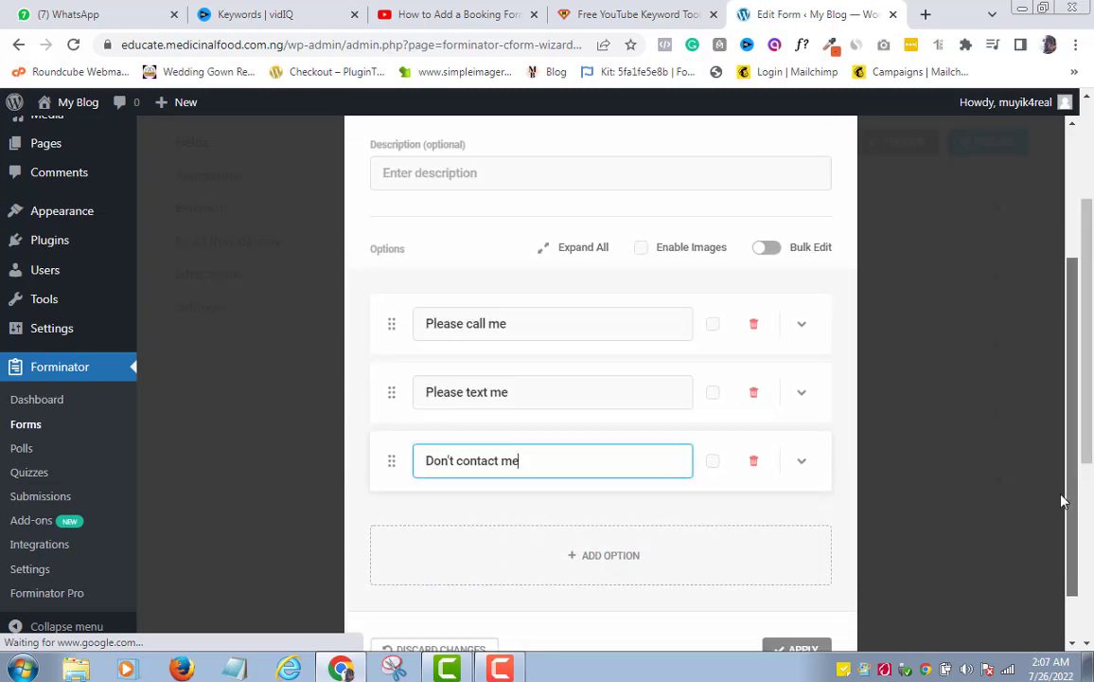
scroll(1061, 502, down, 1)
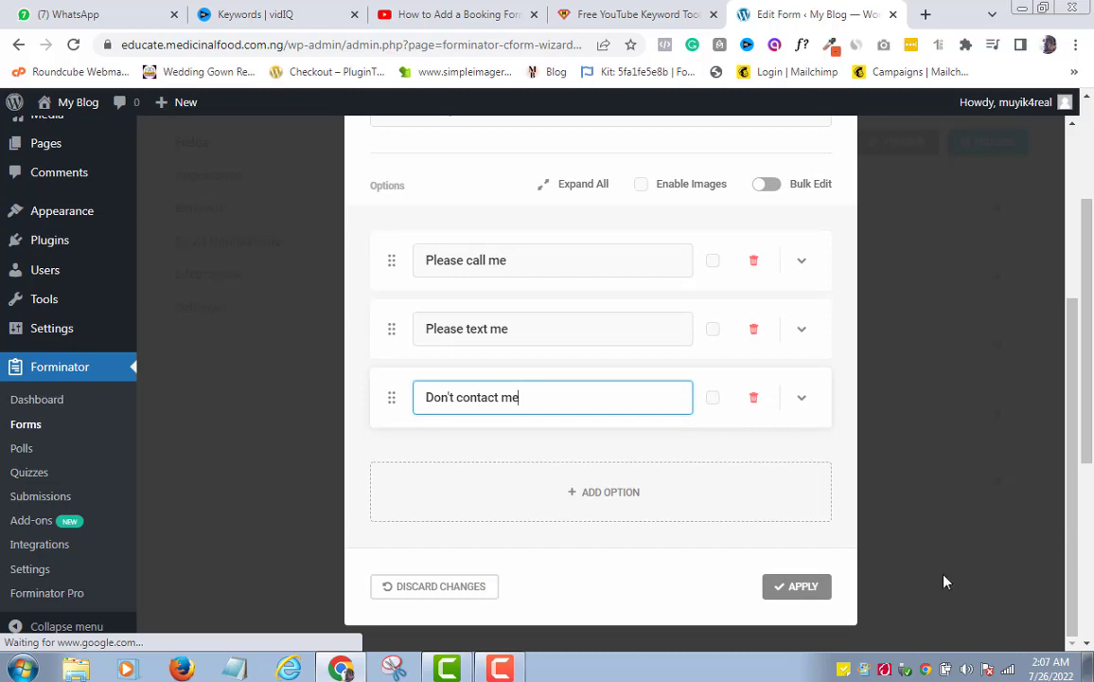
click(811, 588)
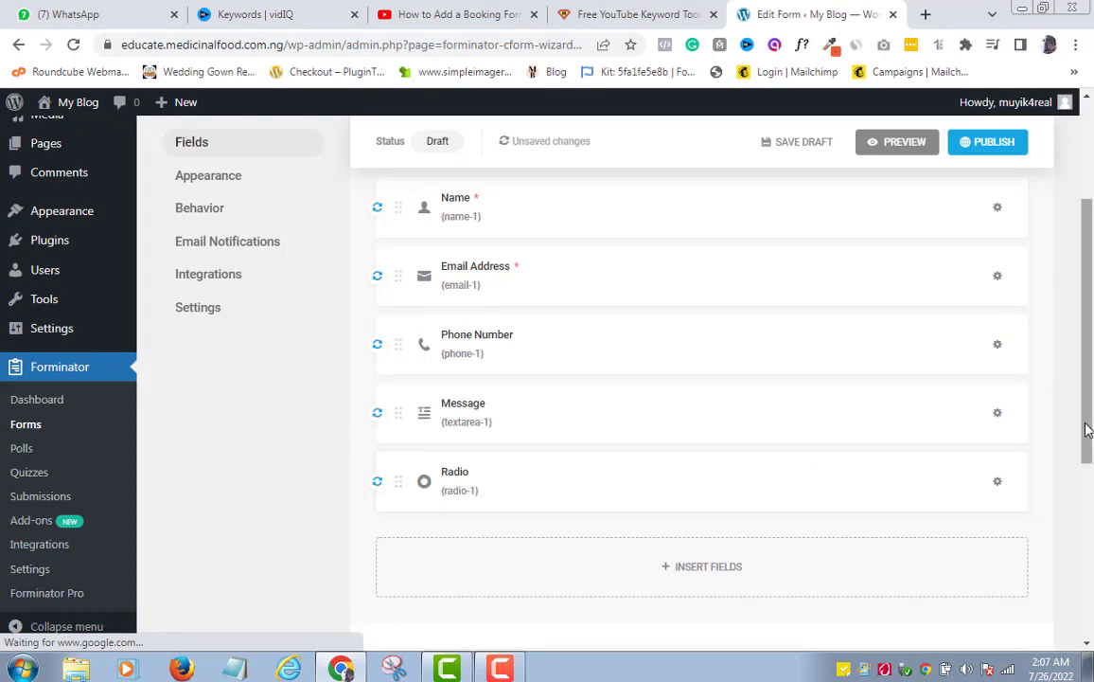
Preview the Contact Us form as visitors would see it
drag(1087, 430, 1089, 339)
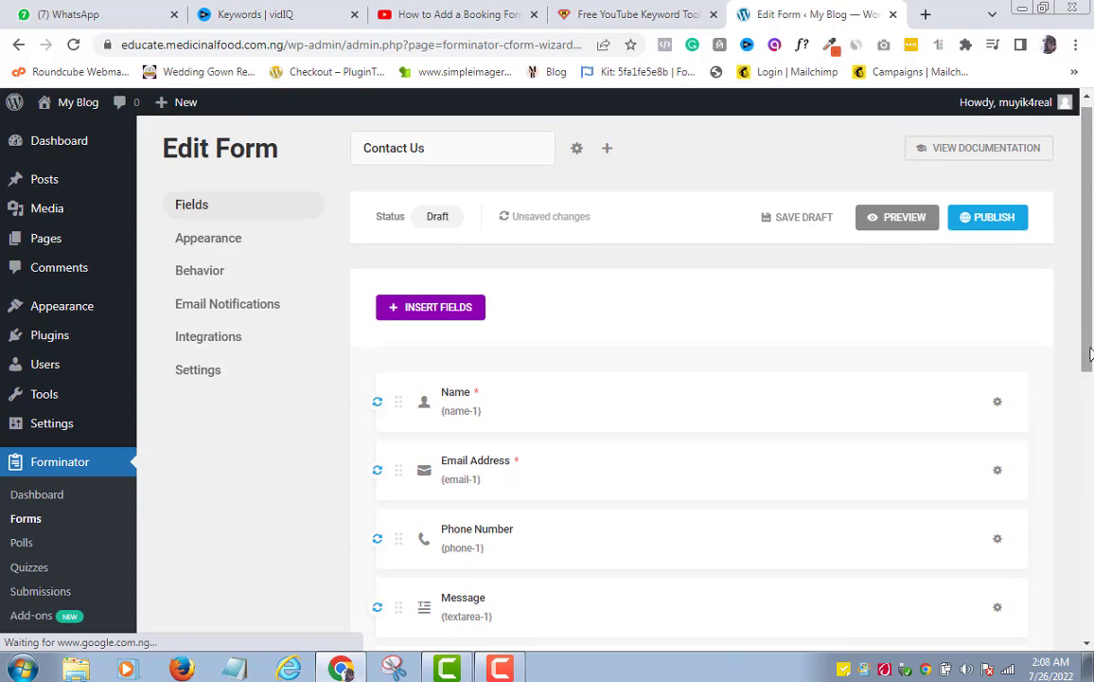
click(902, 224)
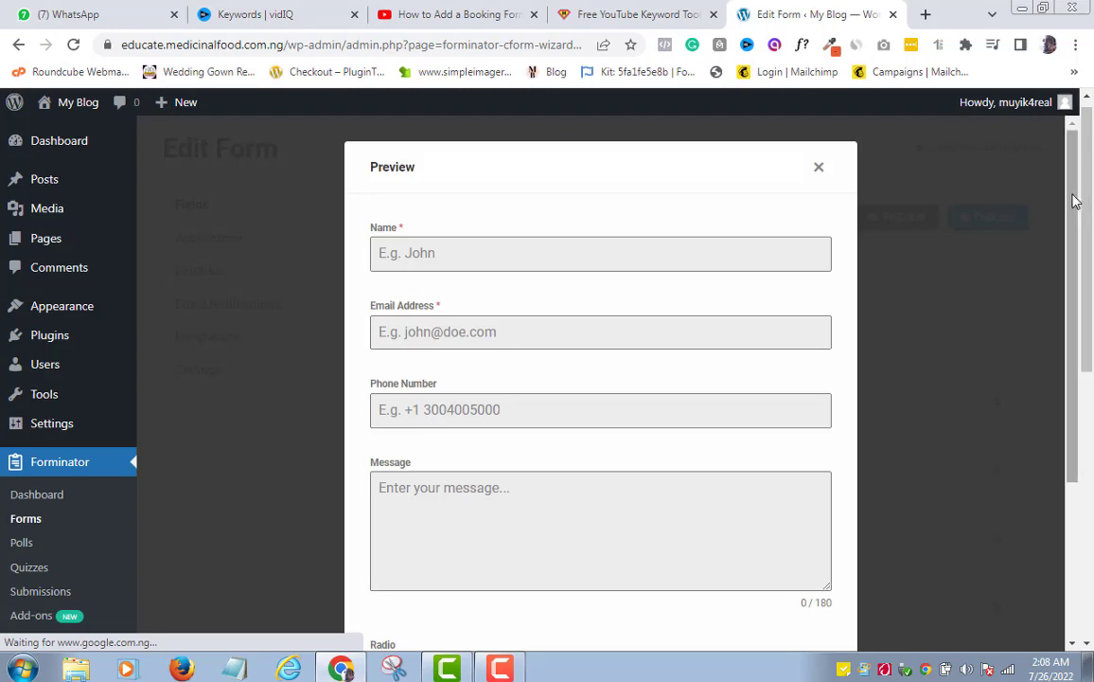
drag(1075, 202, 1055, 191)
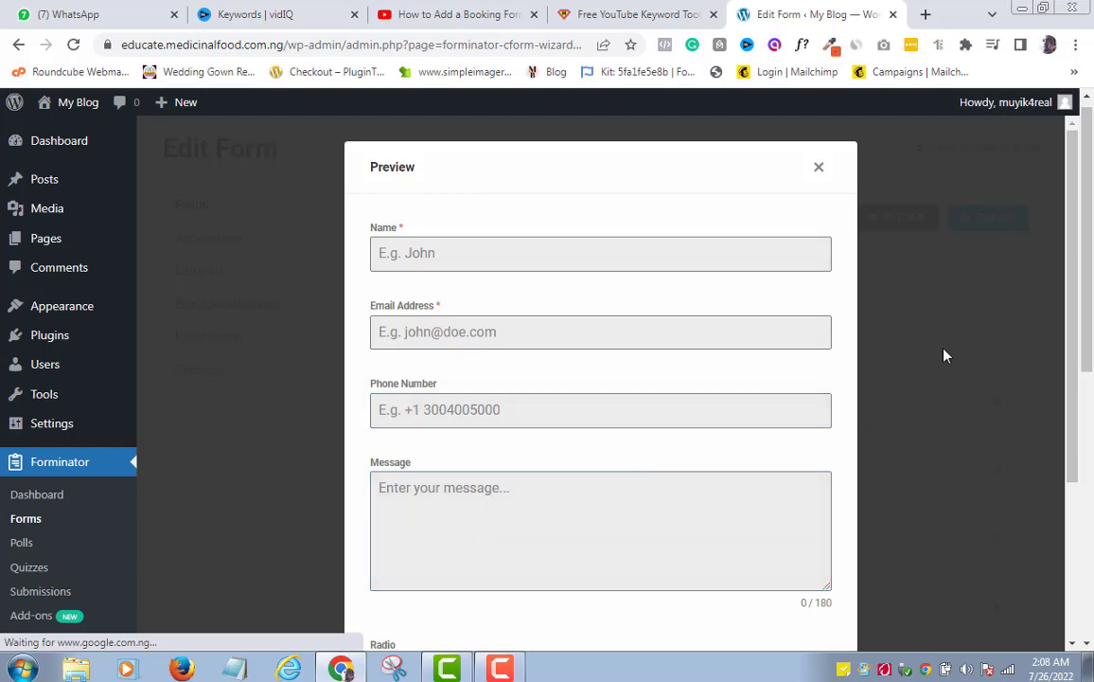
drag(1076, 250, 1073, 417)
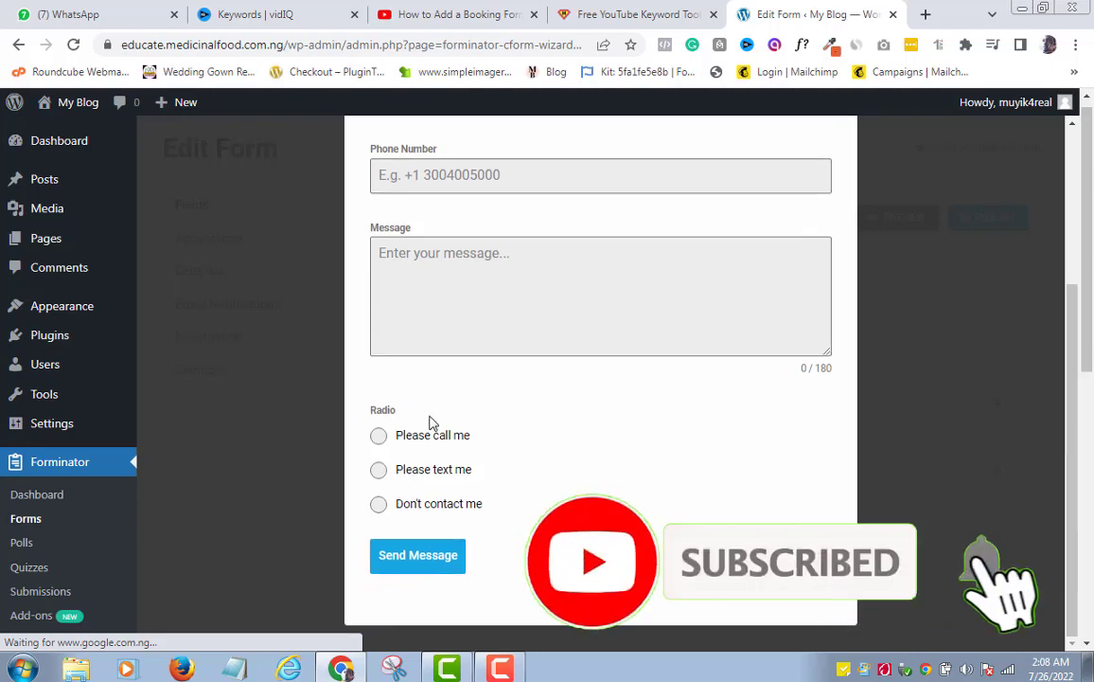
Try Please call me, Please text me and Don't contact me in the preview, then close it
click(378, 442)
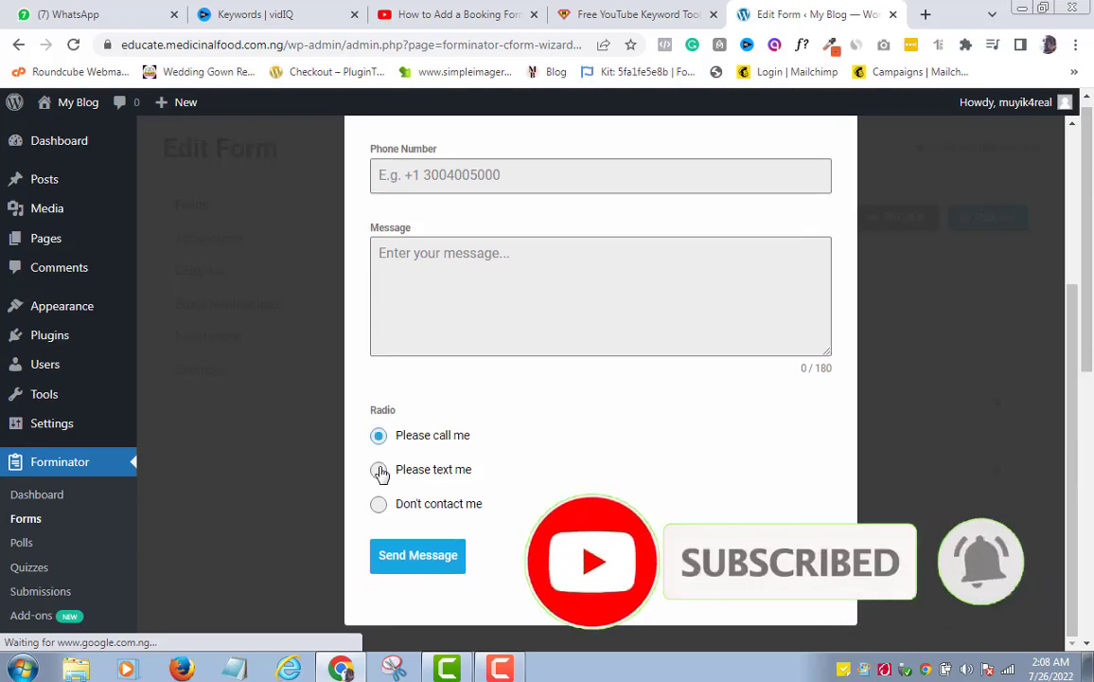
click(379, 478)
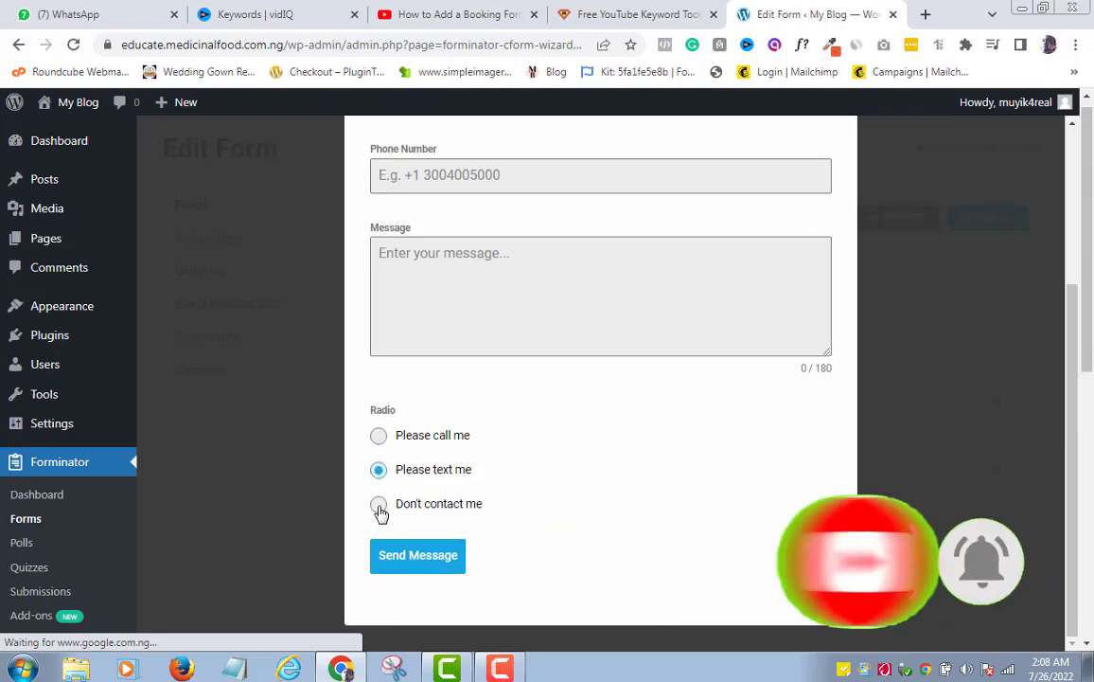
click(379, 510)
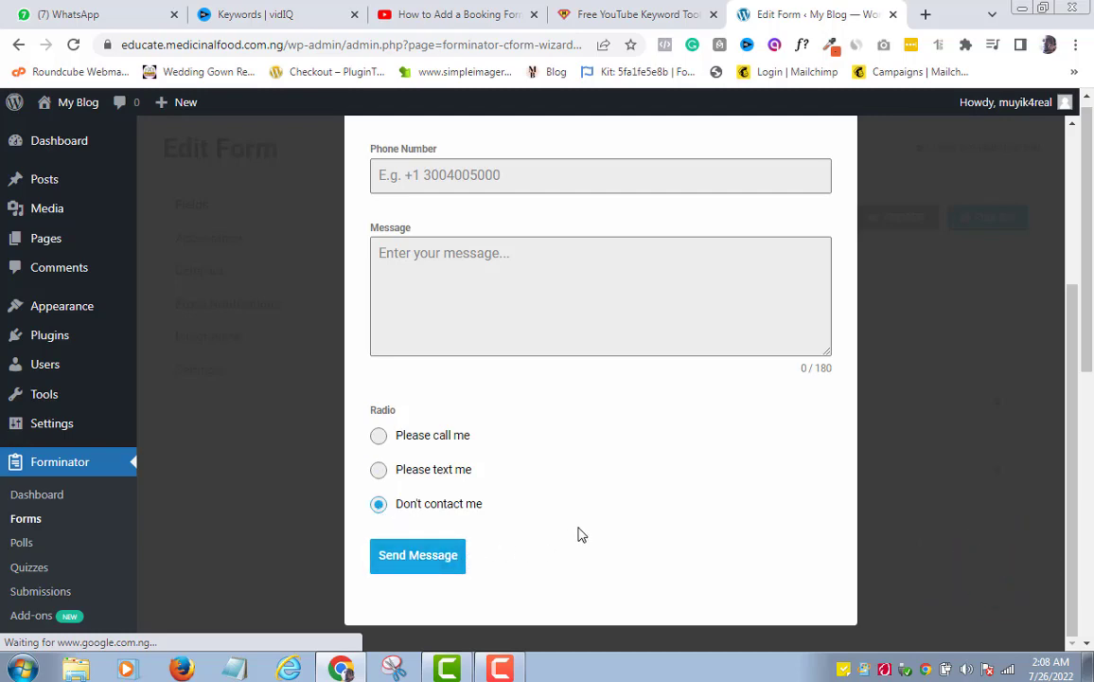
scroll(581, 535, up, 3)
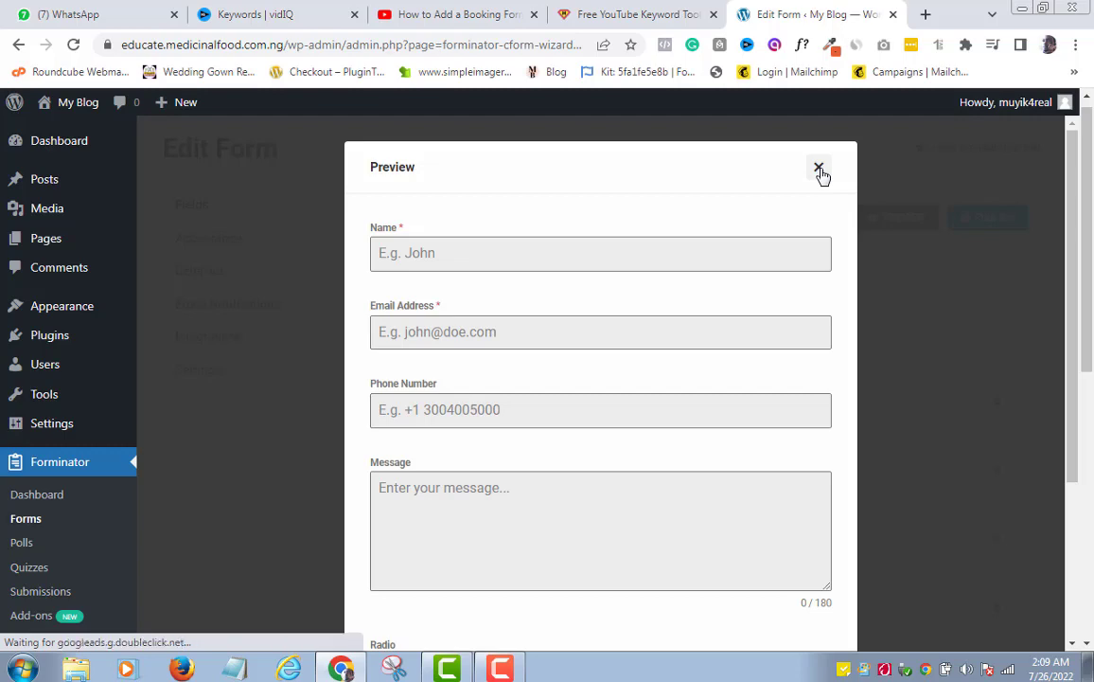
click(820, 171)
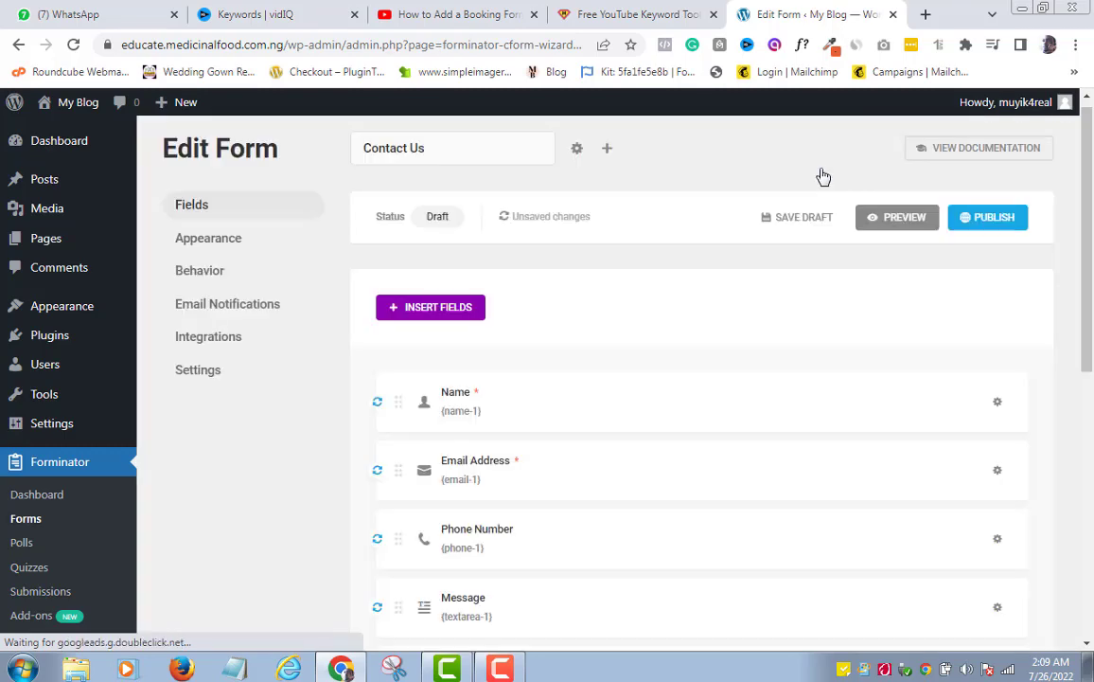
Publish the Contact Us form, copy shortcode [forminator_form id="36"] and dismiss the Ready to go! confirmation
click(994, 217)
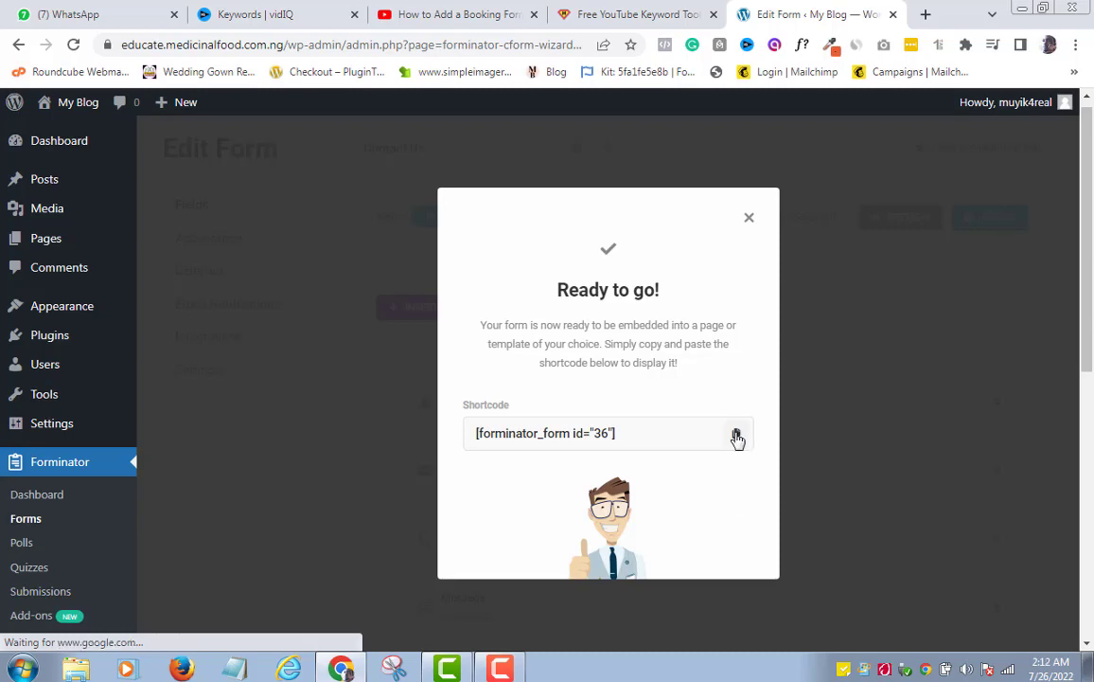
click(737, 436)
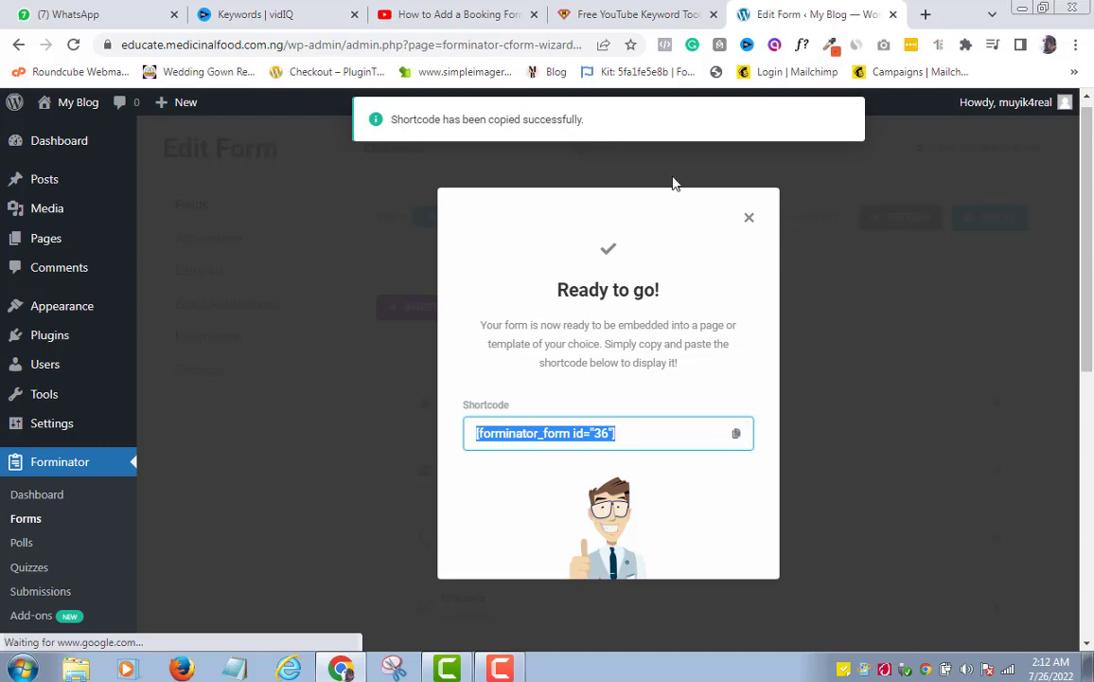
click(750, 220)
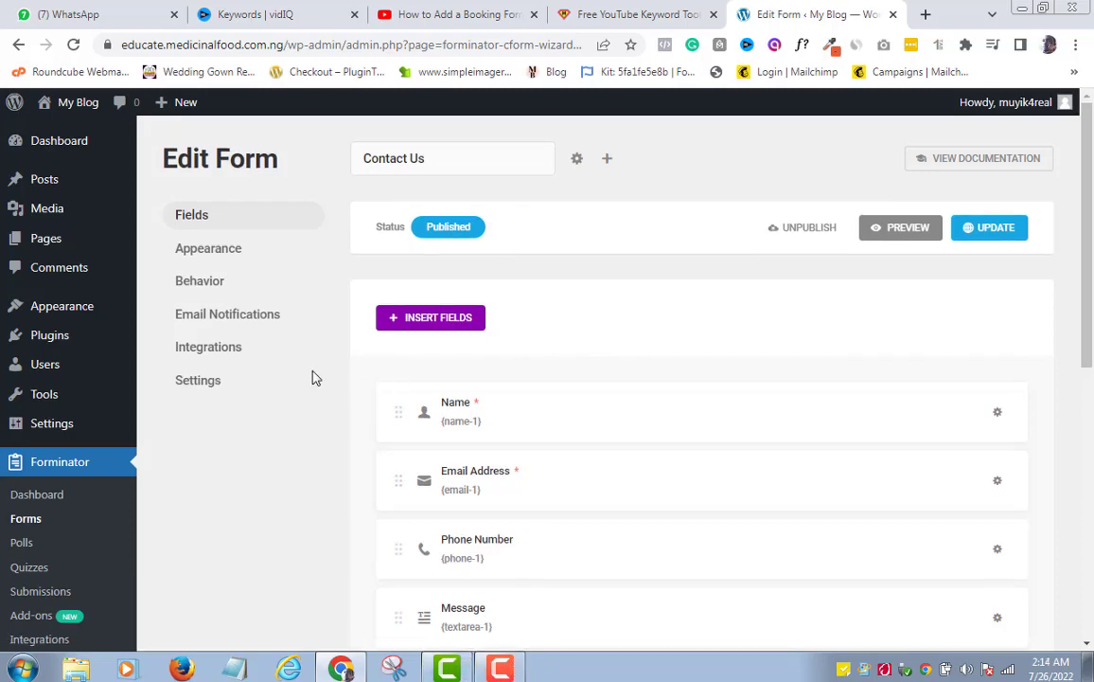
Create a new page from Pages > Add New and title it 'Contact us'
mouse_move(47, 241)
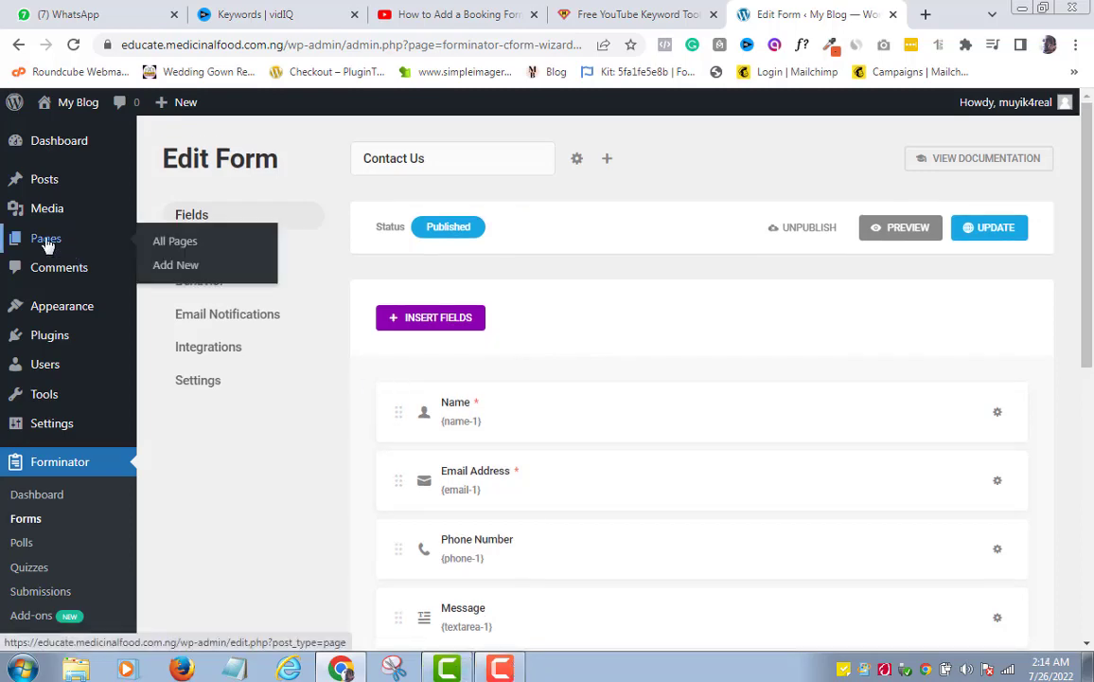
click(173, 270)
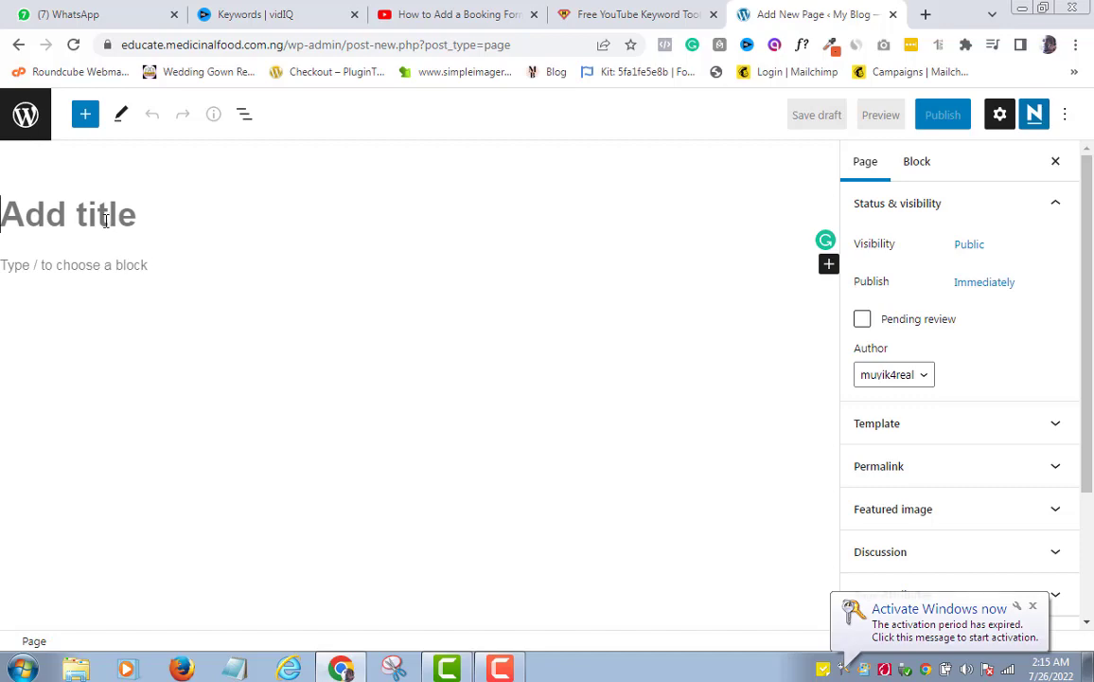
text(Cn)
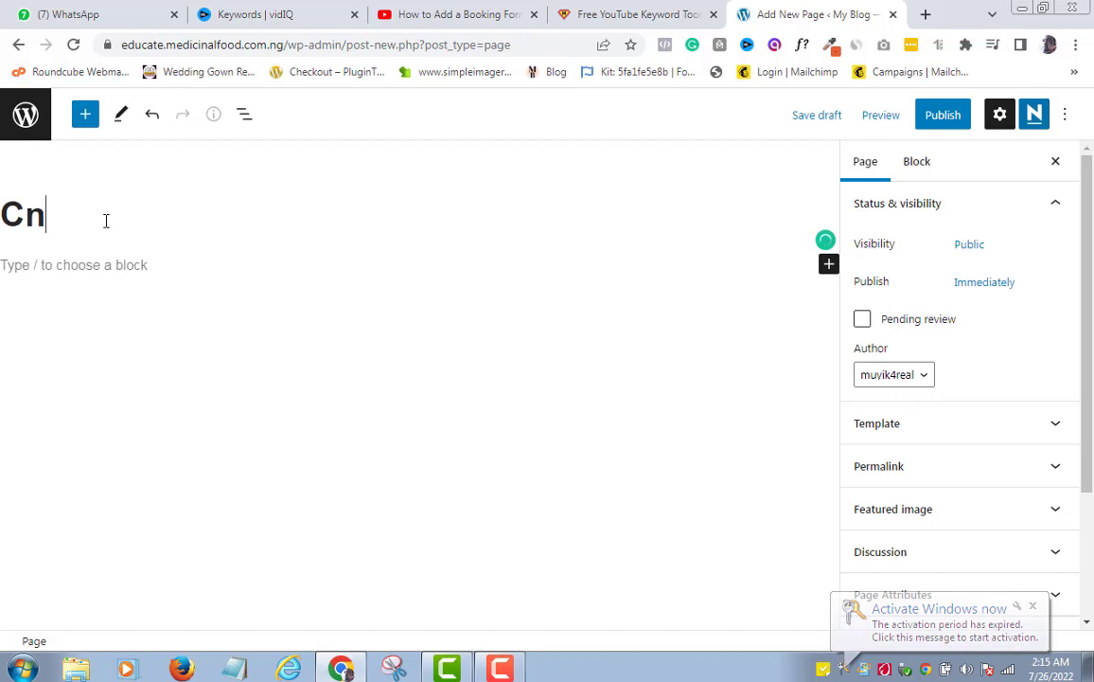
key(BackSpace)
text(ontact)
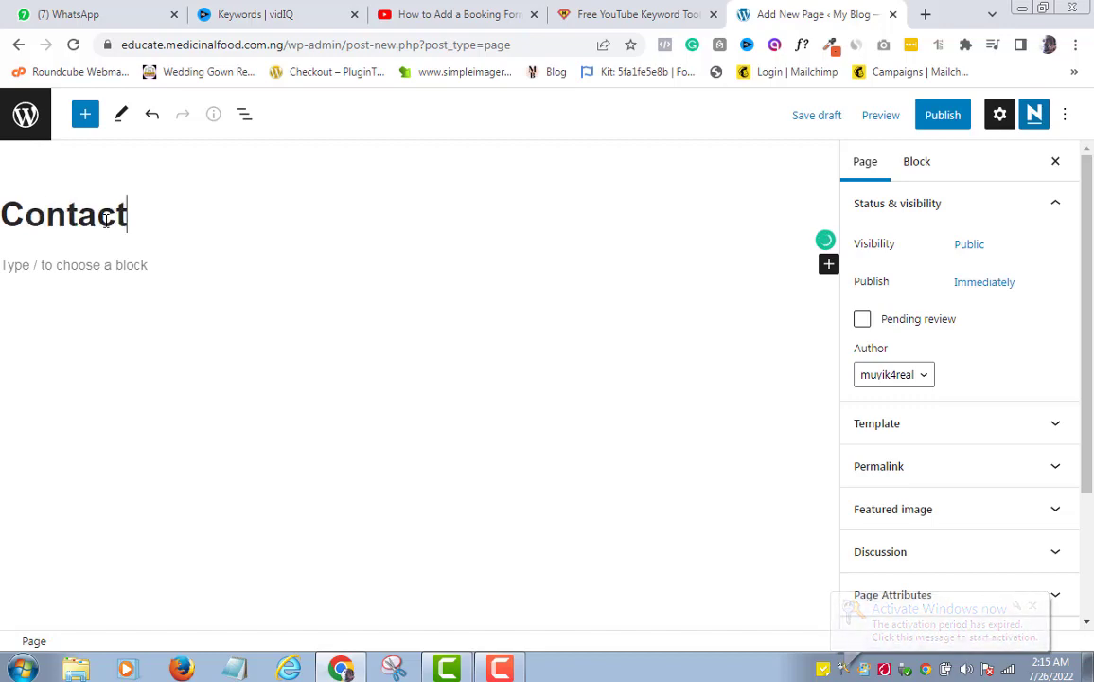
text( u)
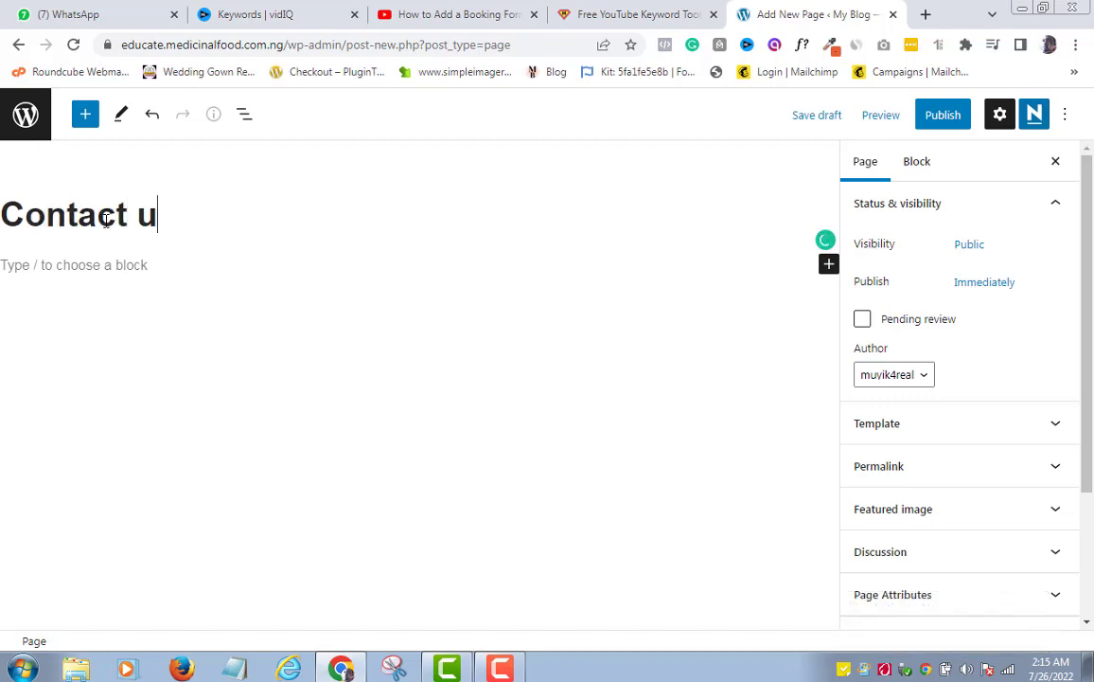
text(S)
key(BackSpace)
text(s)
Insert a Custom HTML block with the pasted [forminator_form id="36"] shortcode and open the pre-publish check
click(830, 267)
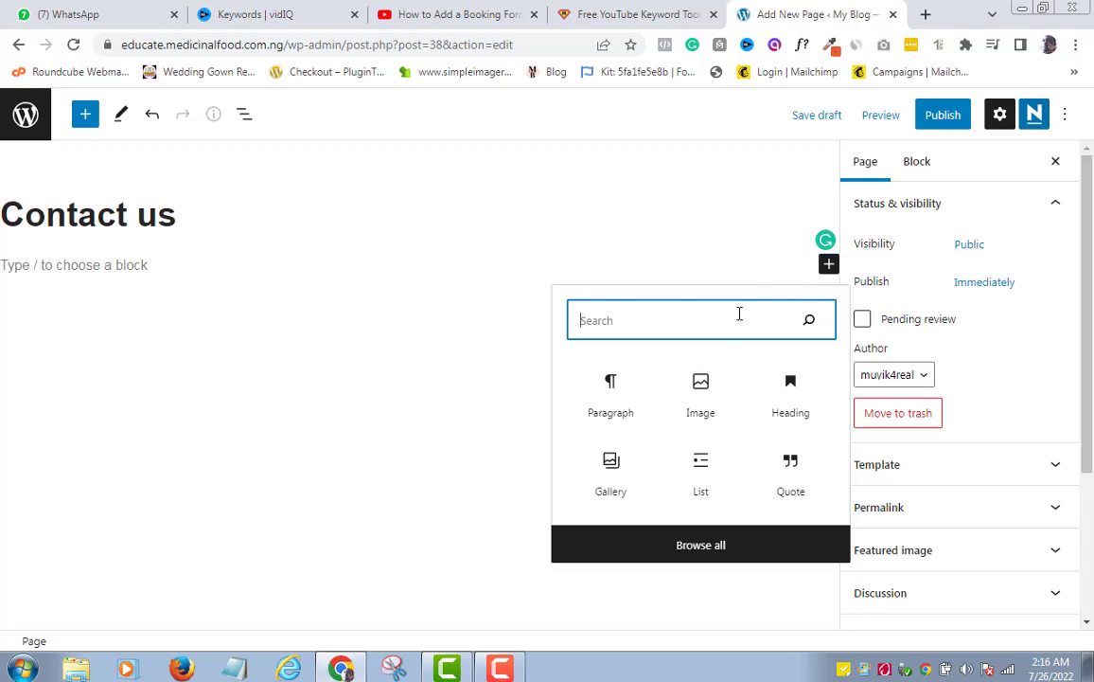
text(h)
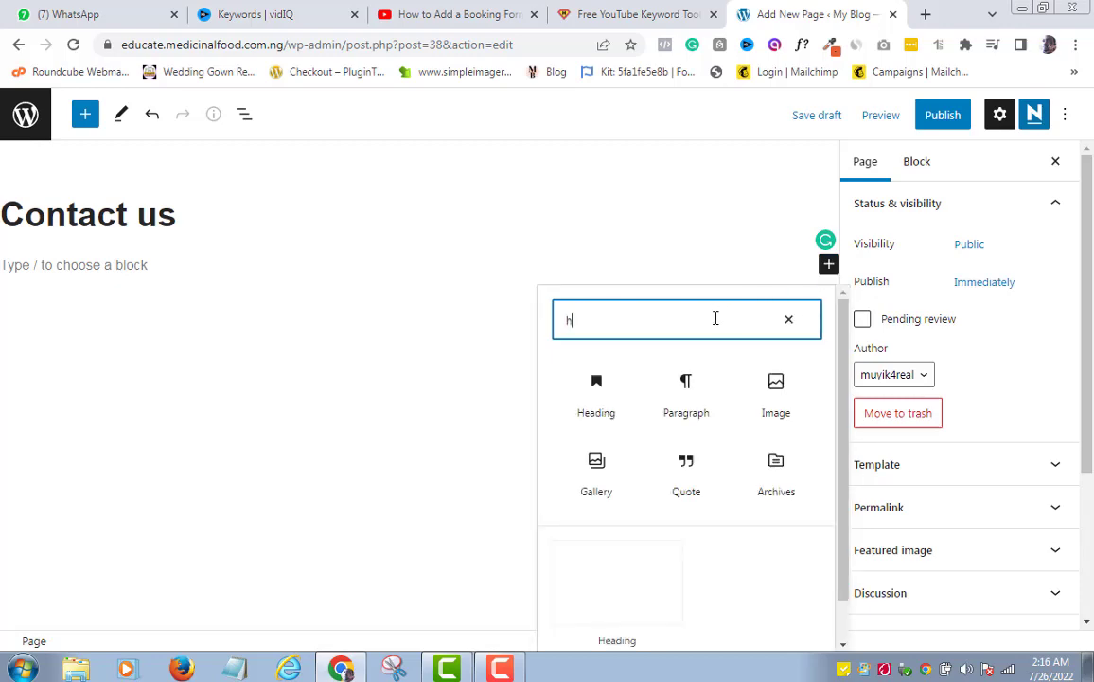
text(tml)
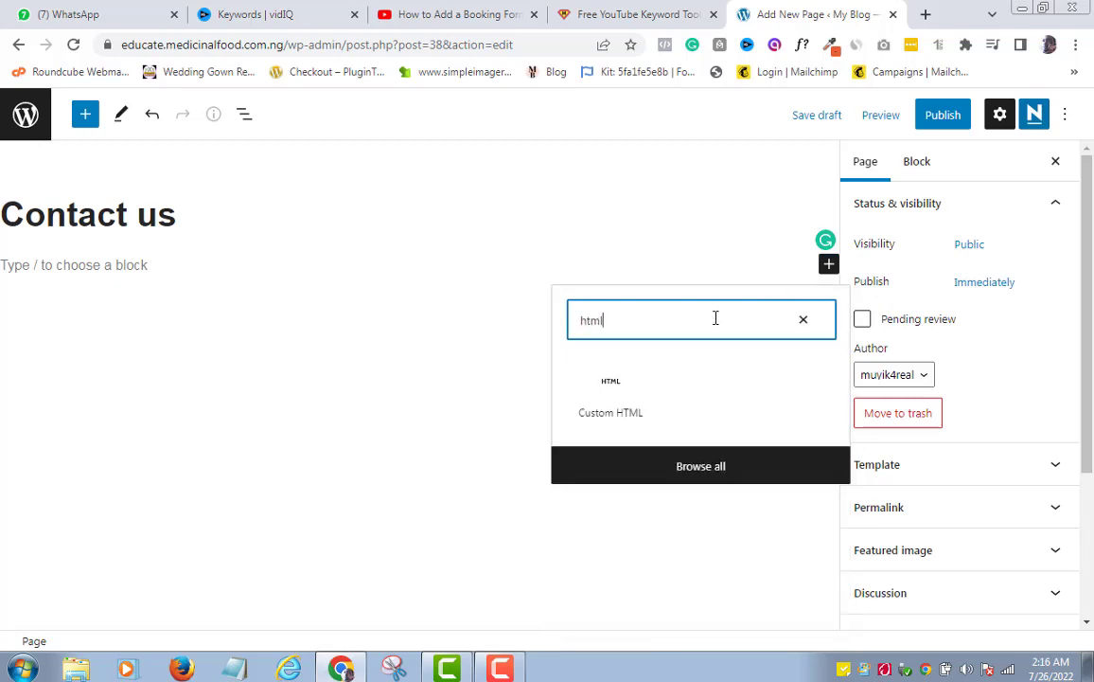
click(611, 388)
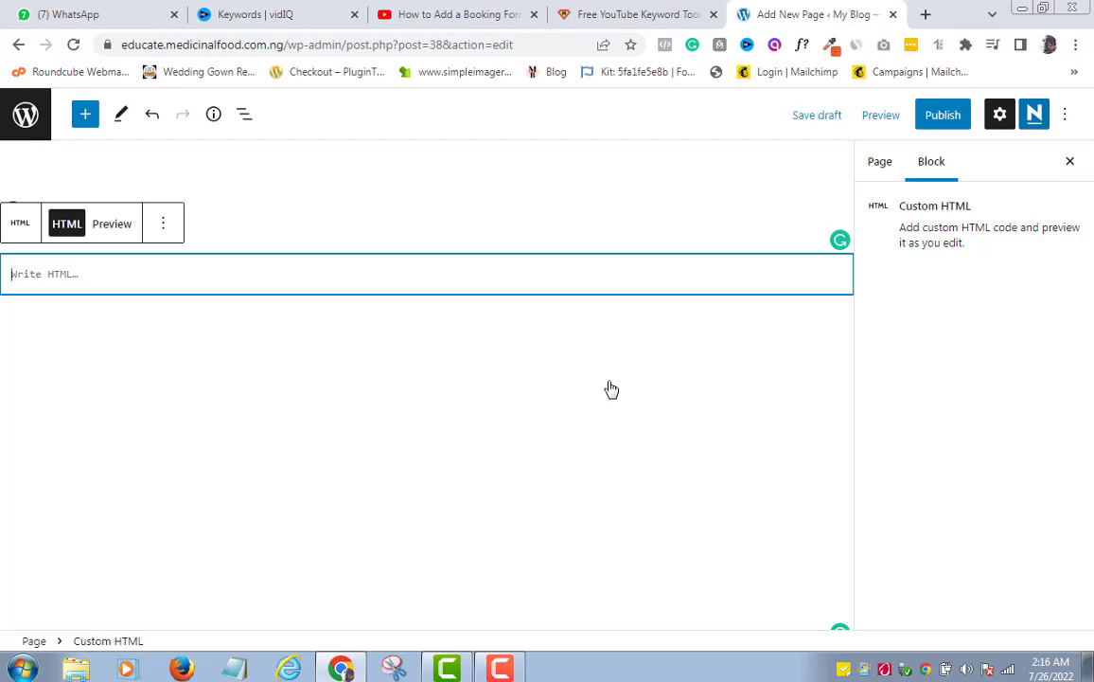
key(ctrl+v)
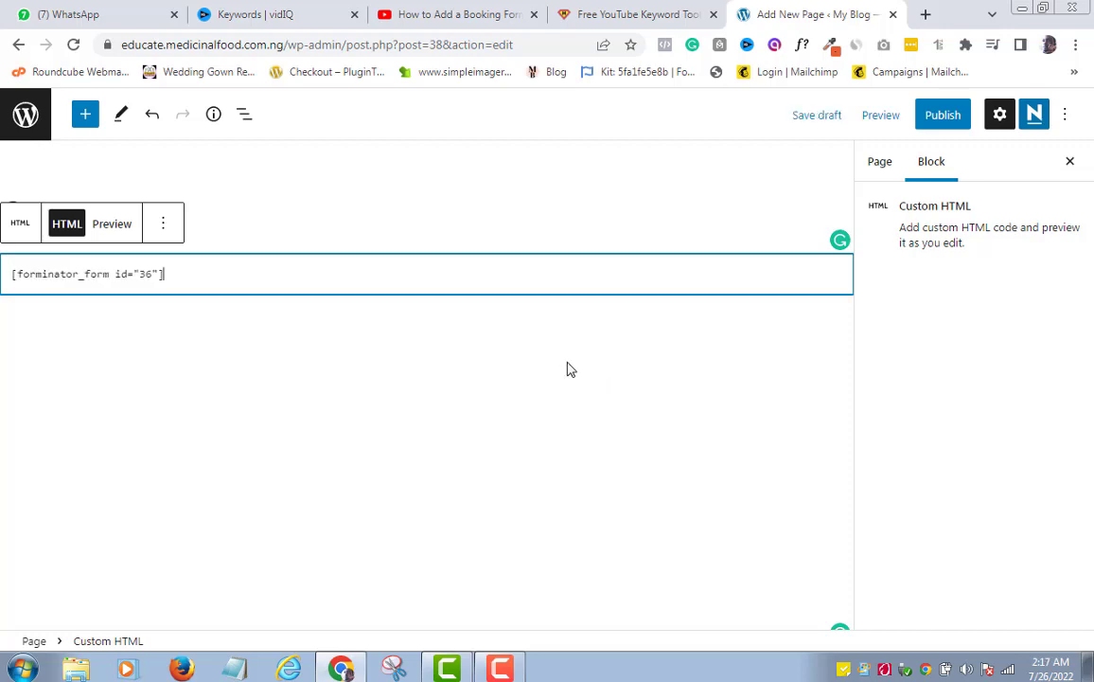
click(937, 119)
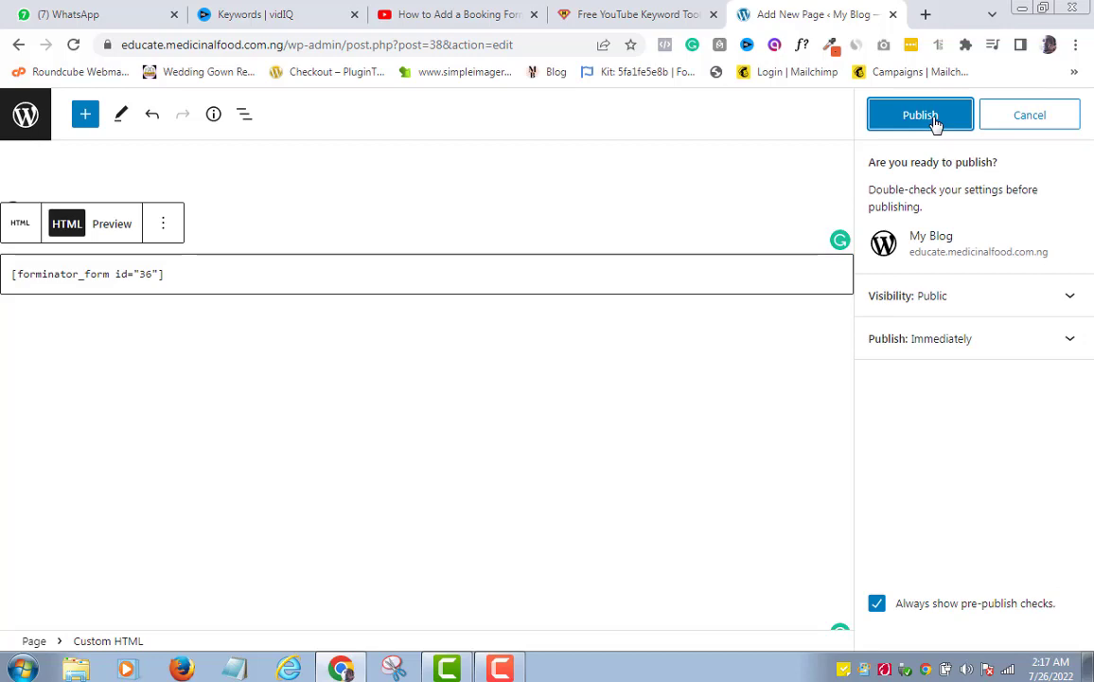
Publish the Contact us page and view it live
click(935, 123)
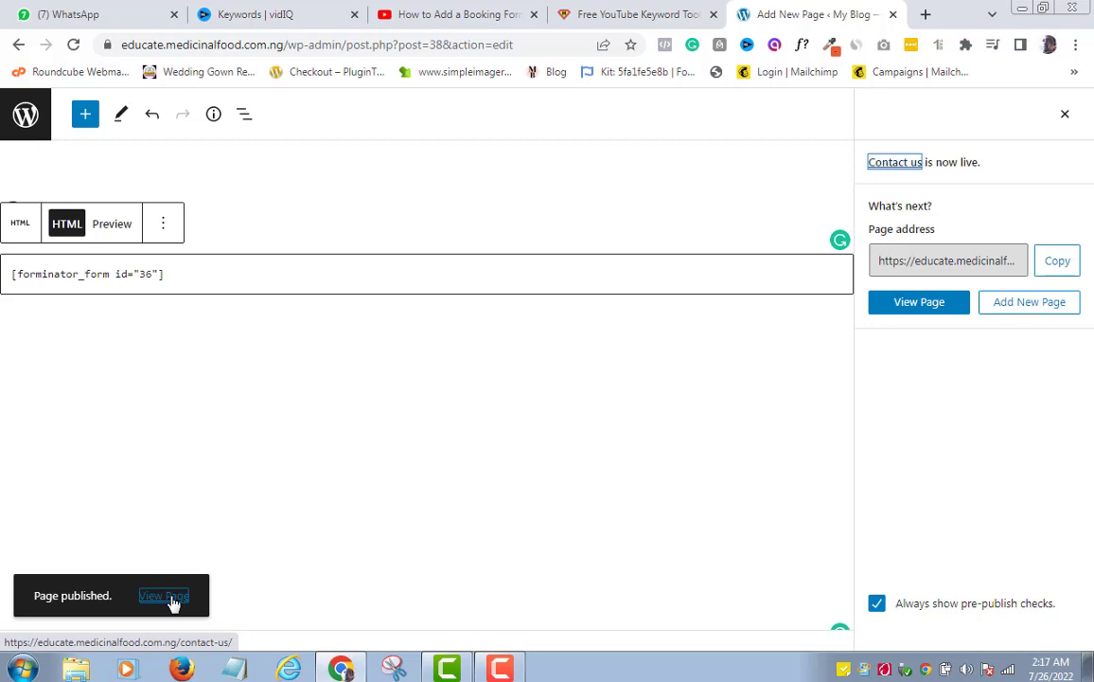
click(921, 308)
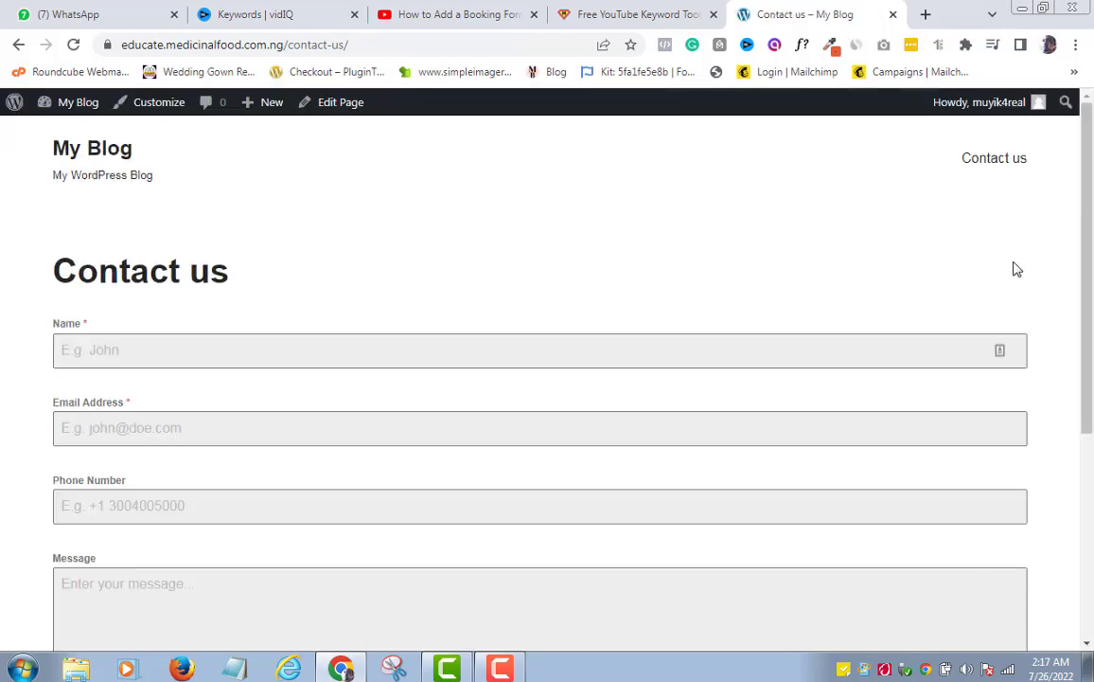
Scroll the live Contact us page to confirm the form, then select its URL
drag(1089, 200, 1090, 374)
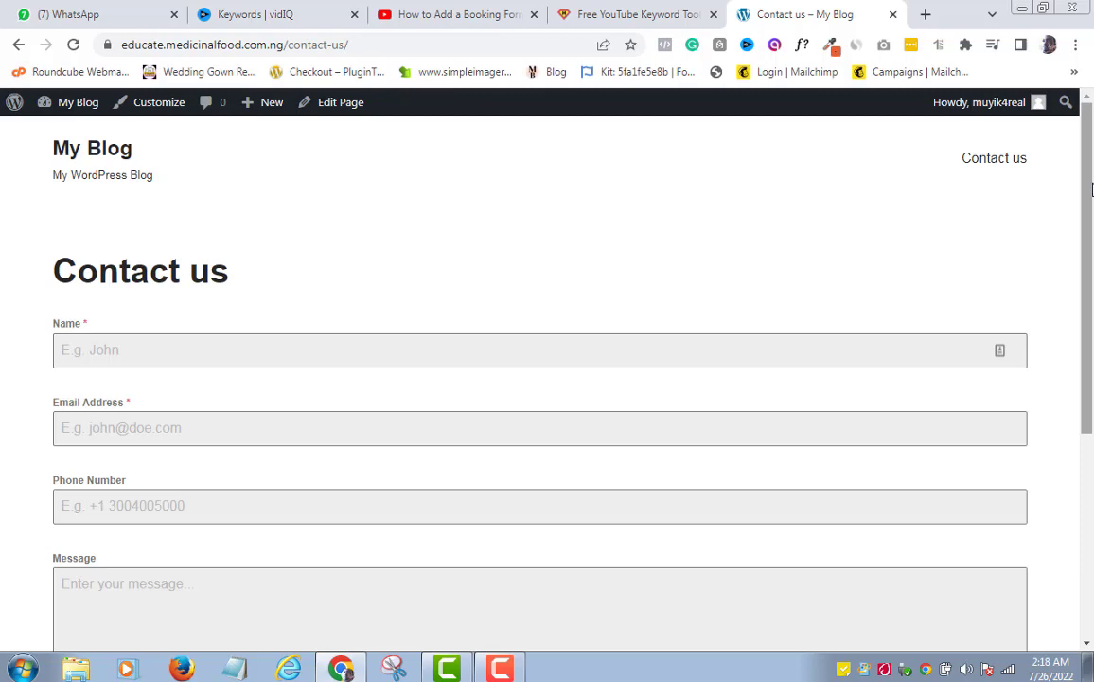
click(242, 48)
key(ctrl+c)
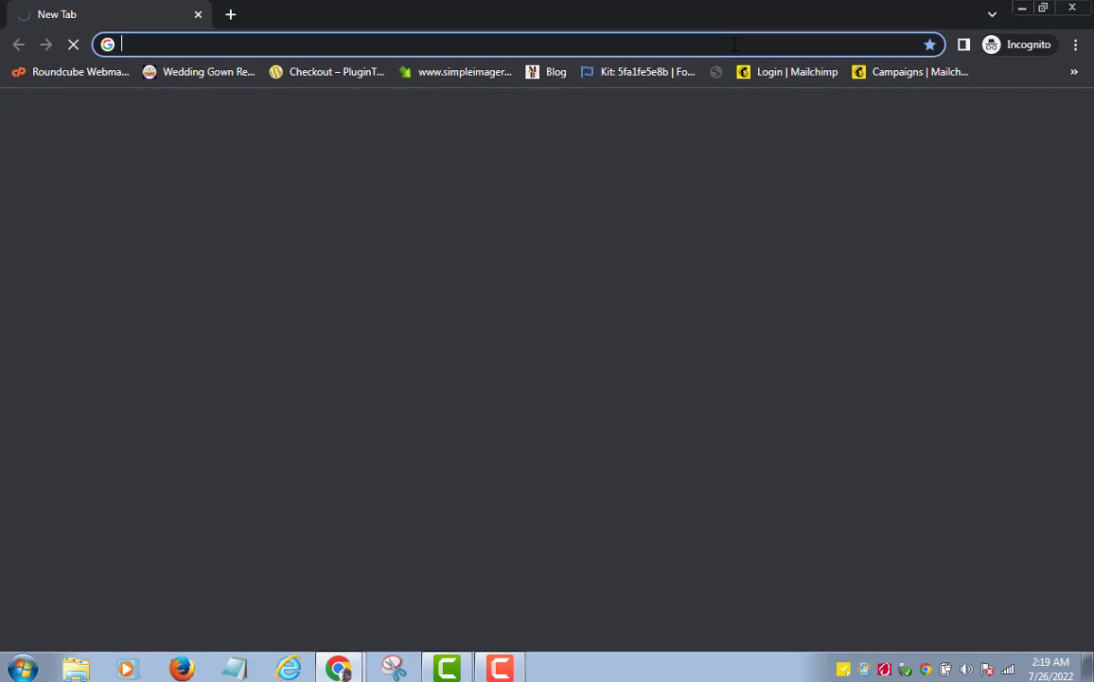
Load the Contact us page in incognito and enter the sender's name and e-mail address
key(ctrl+v)
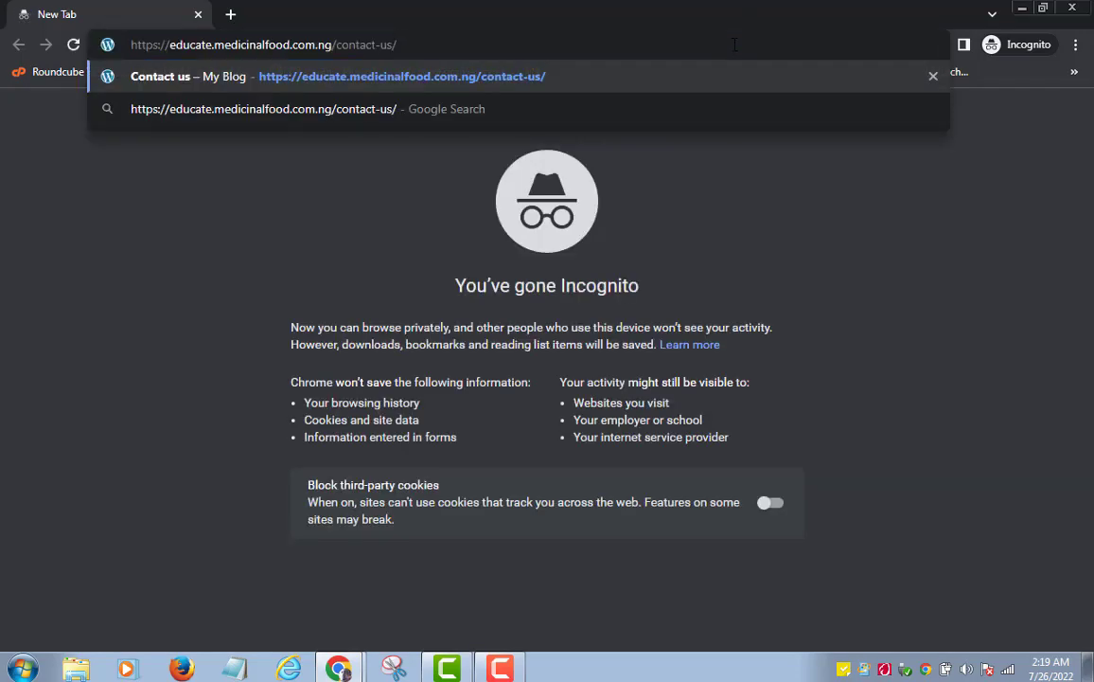
key(Return)
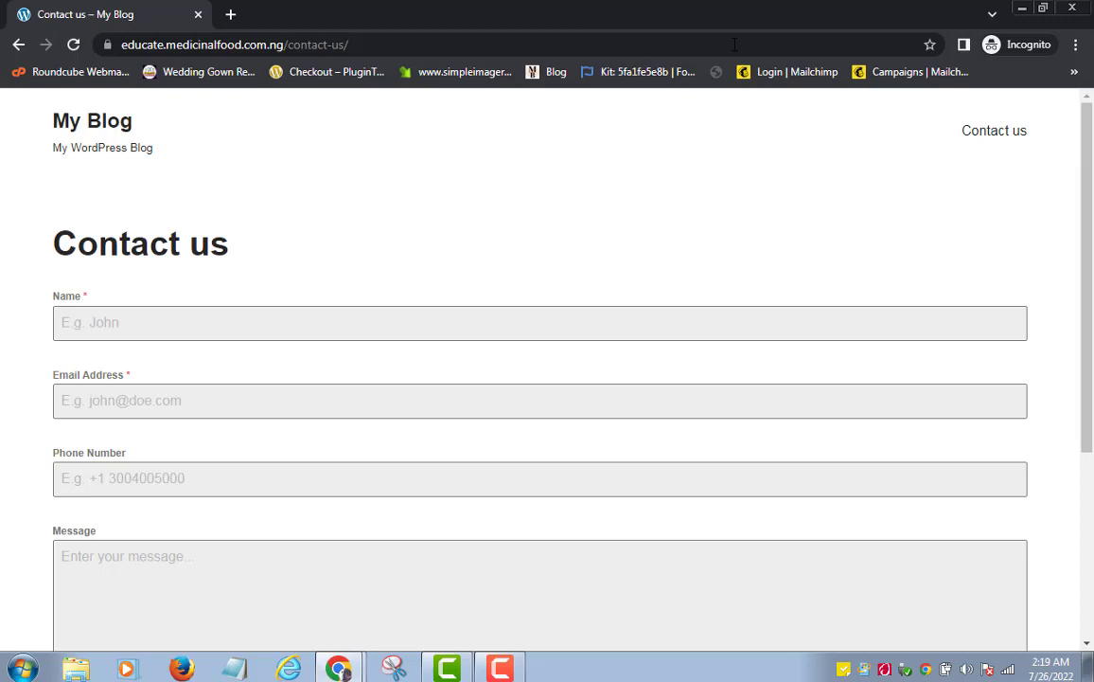
click(525, 325)
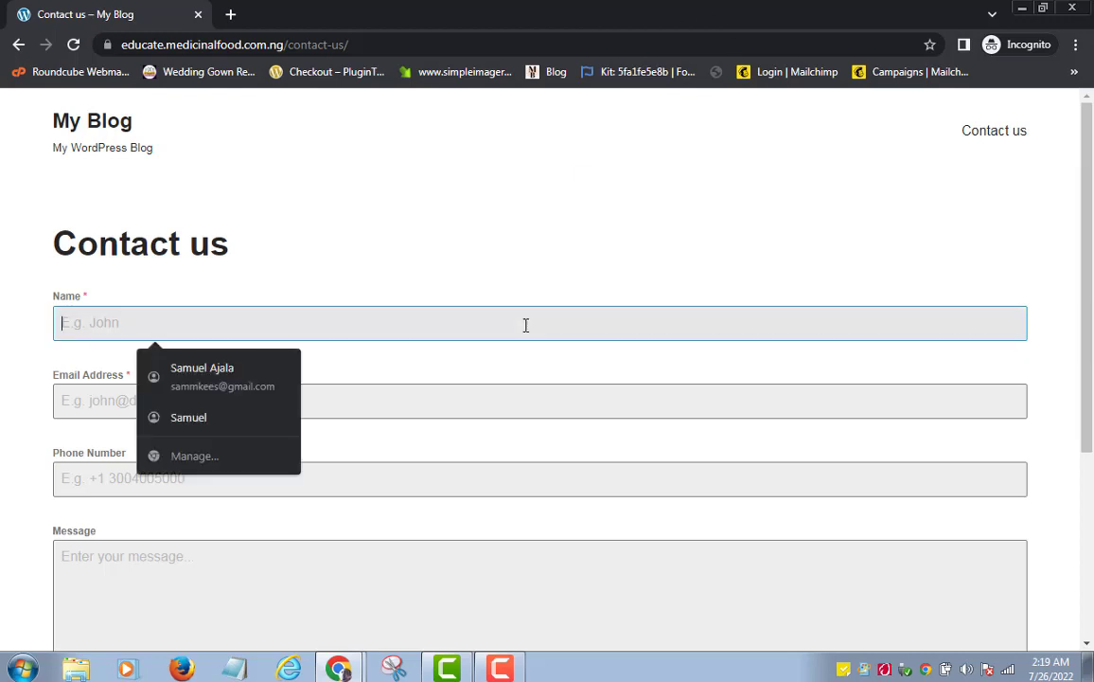
text(Sam)
click(440, 391)
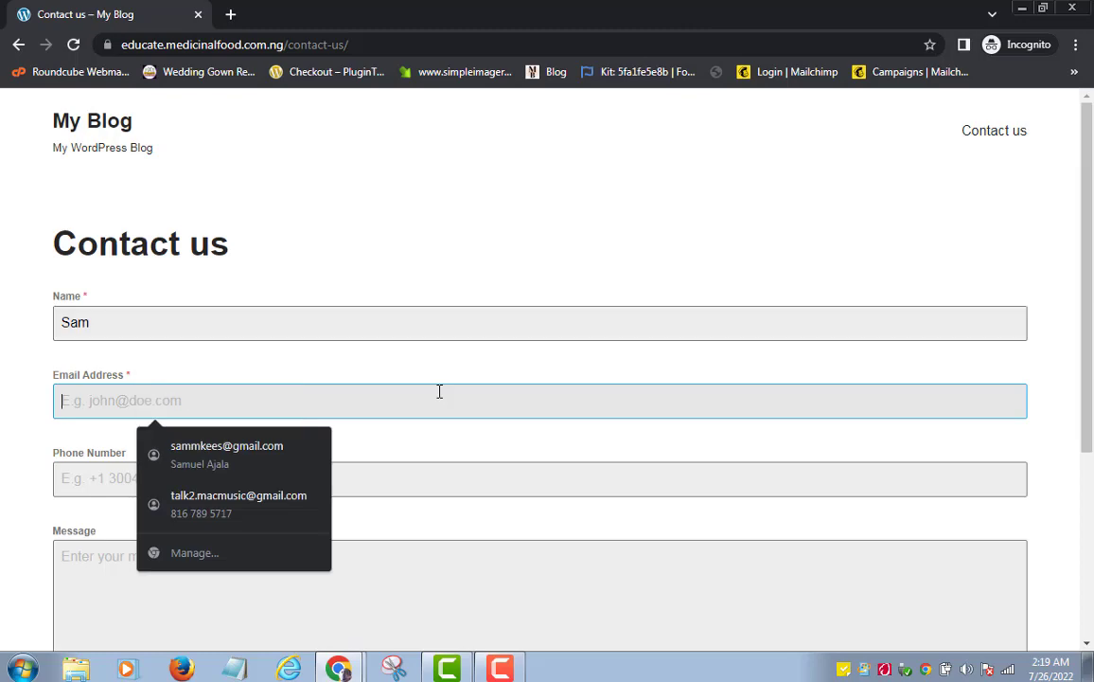
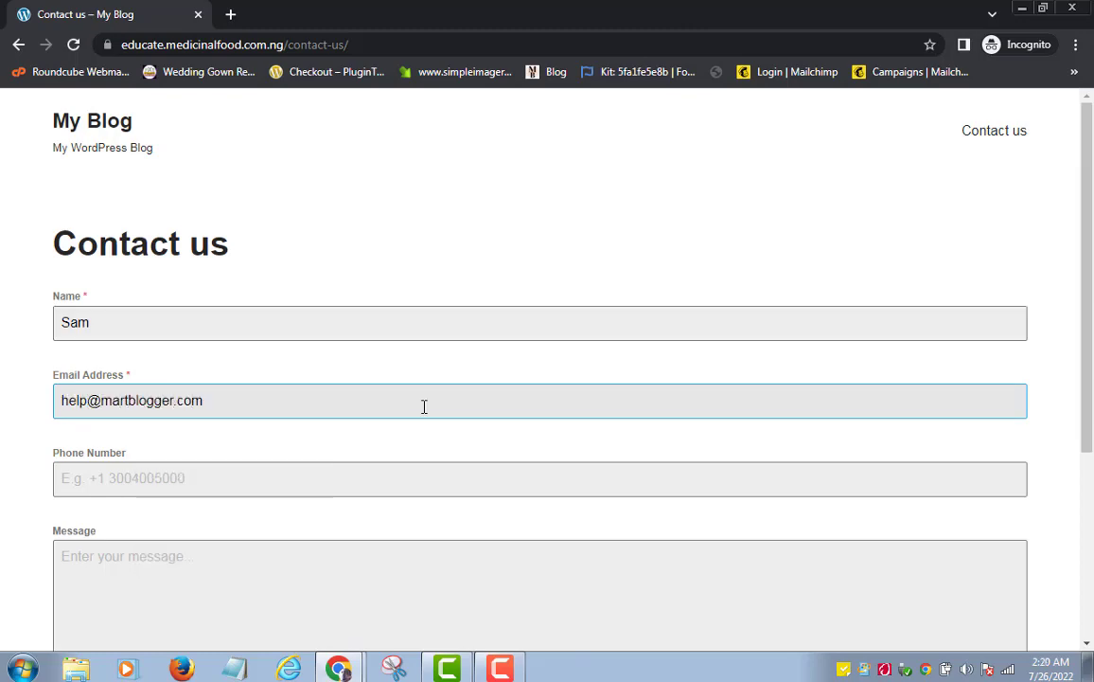
Enter a phone number and message 'Teach me wordpress', choose Please call me, and send it
click(318, 482)
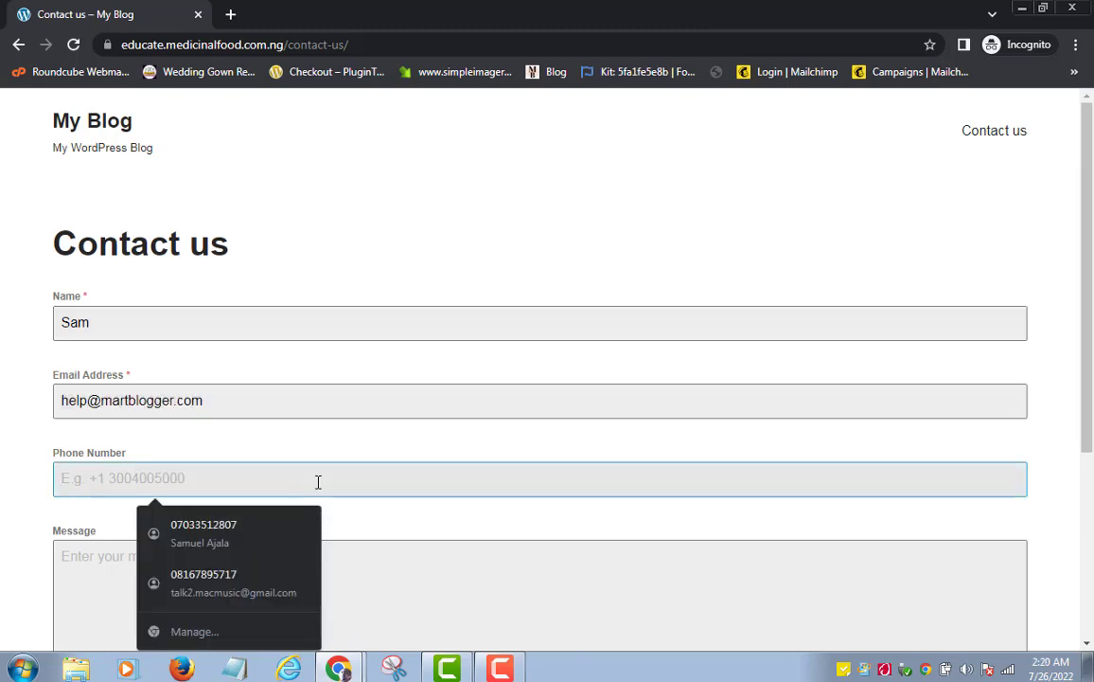
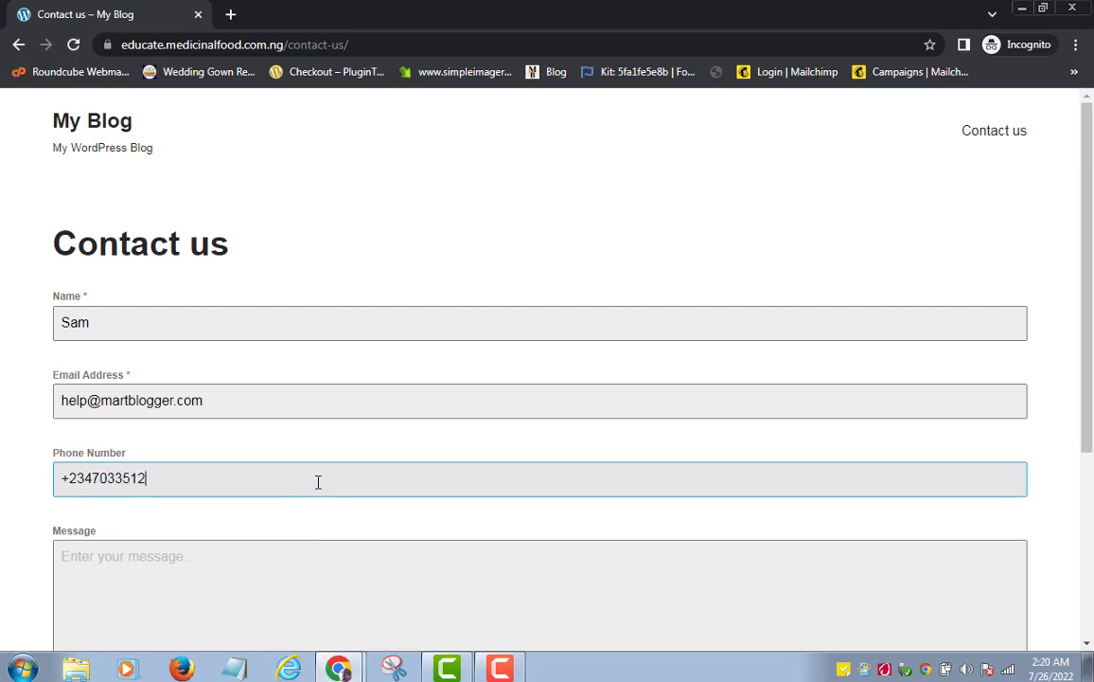
click(295, 560)
drag(1088, 409, 1089, 483)
text(Teach me wordpress)
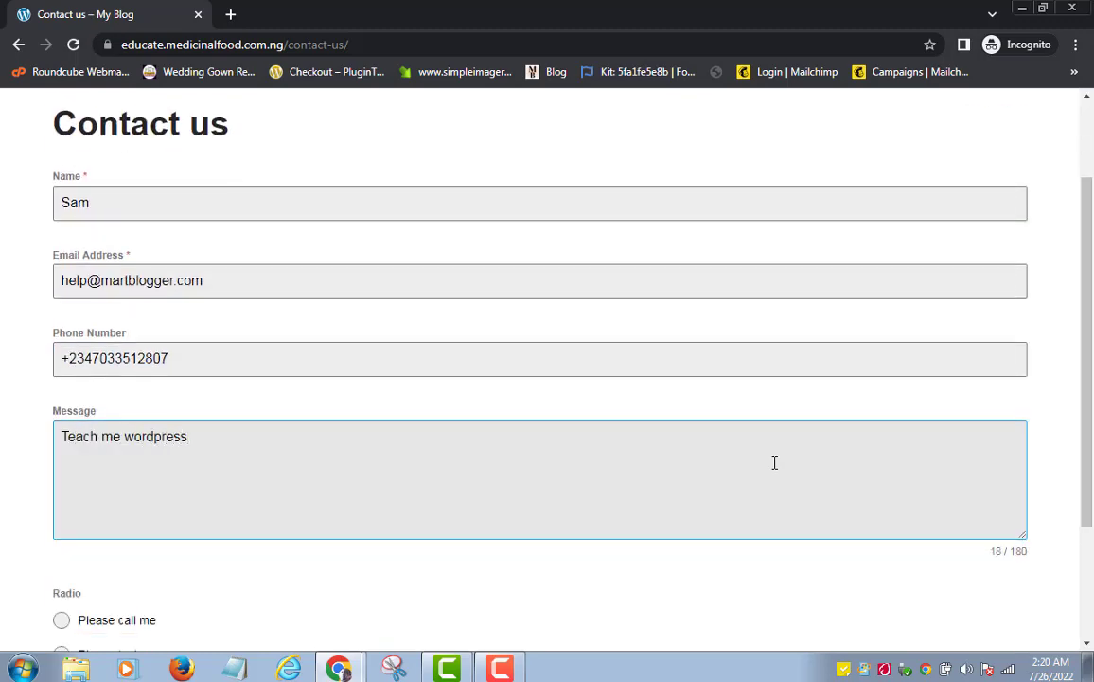
scroll(774, 462, down, 2)
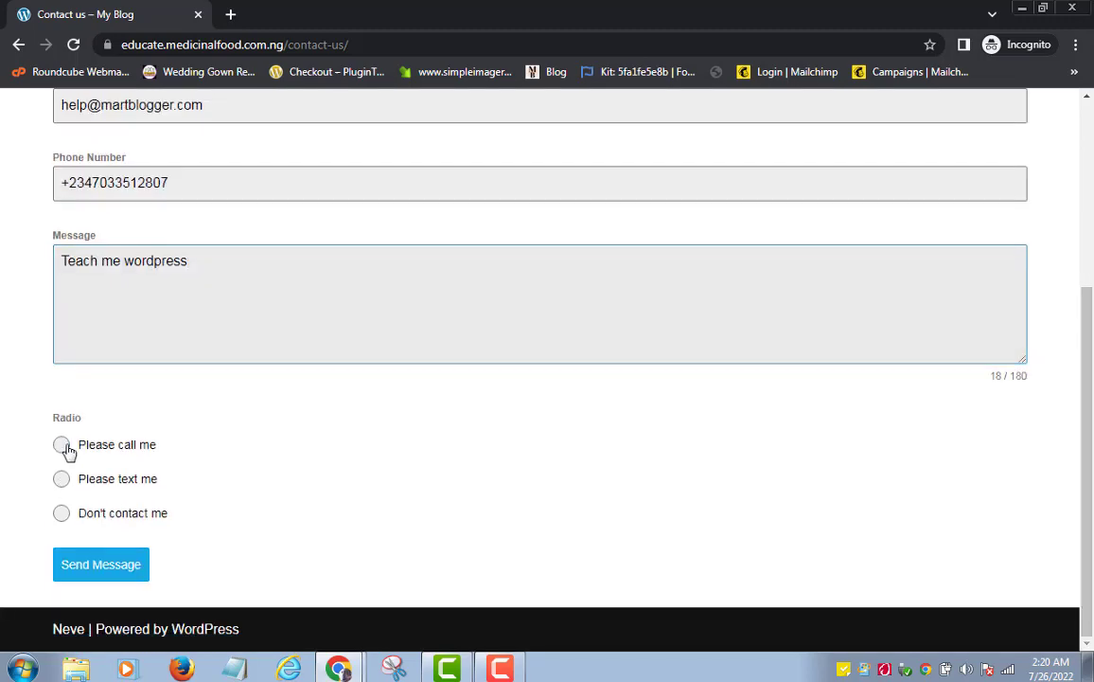
click(62, 445)
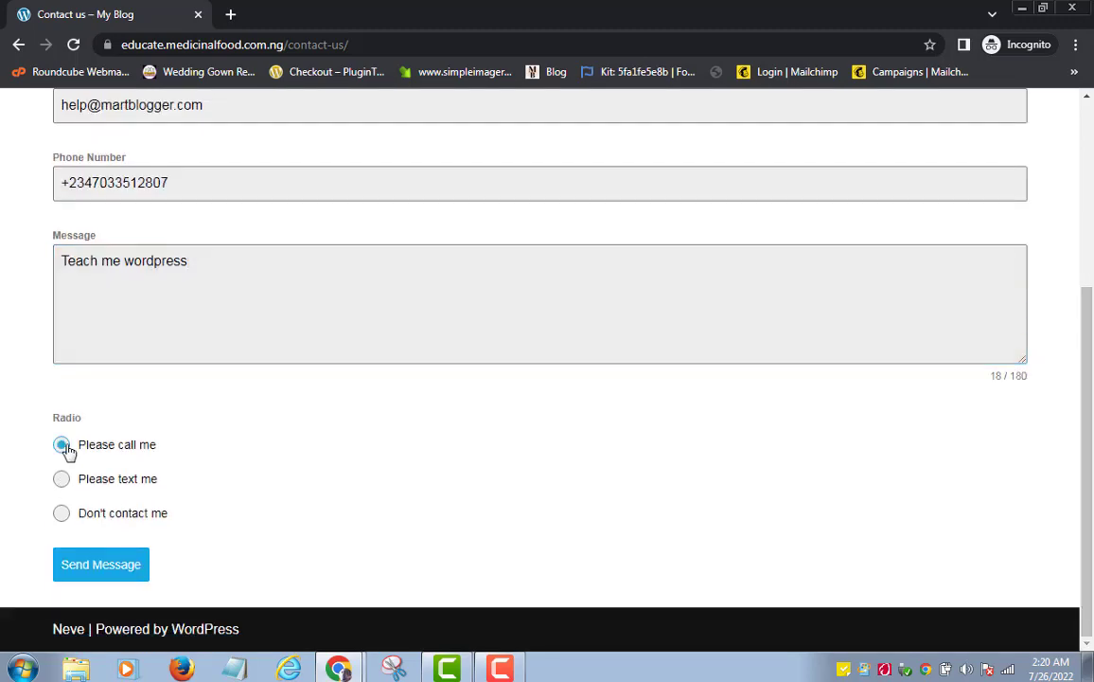
click(111, 572)
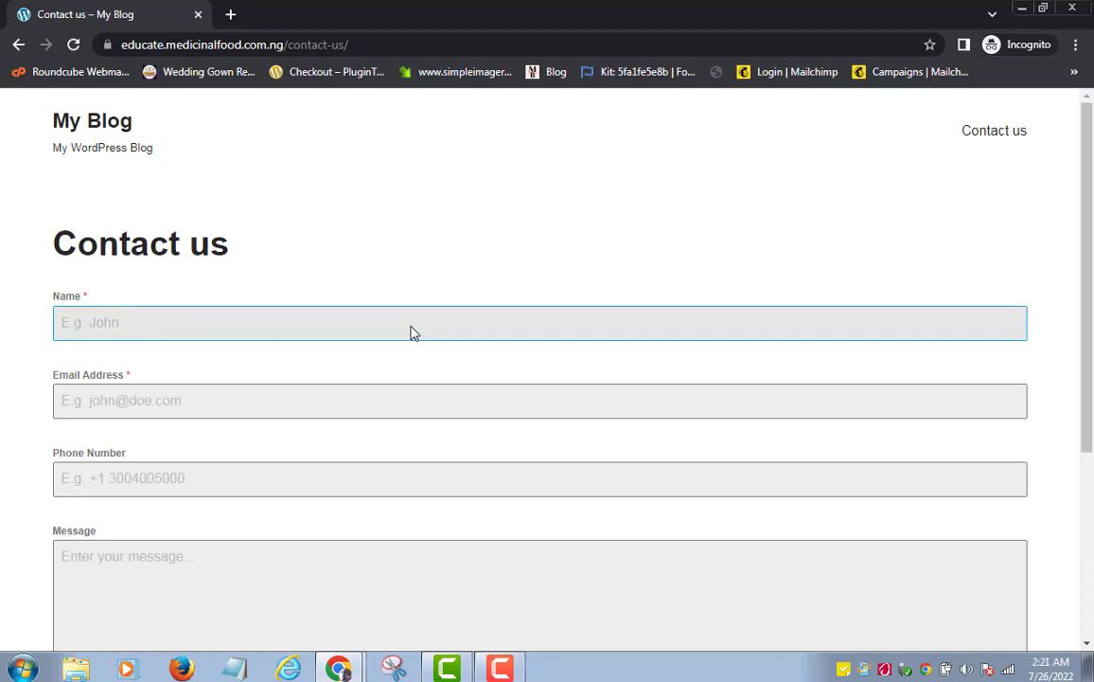
key(alt+Tab)
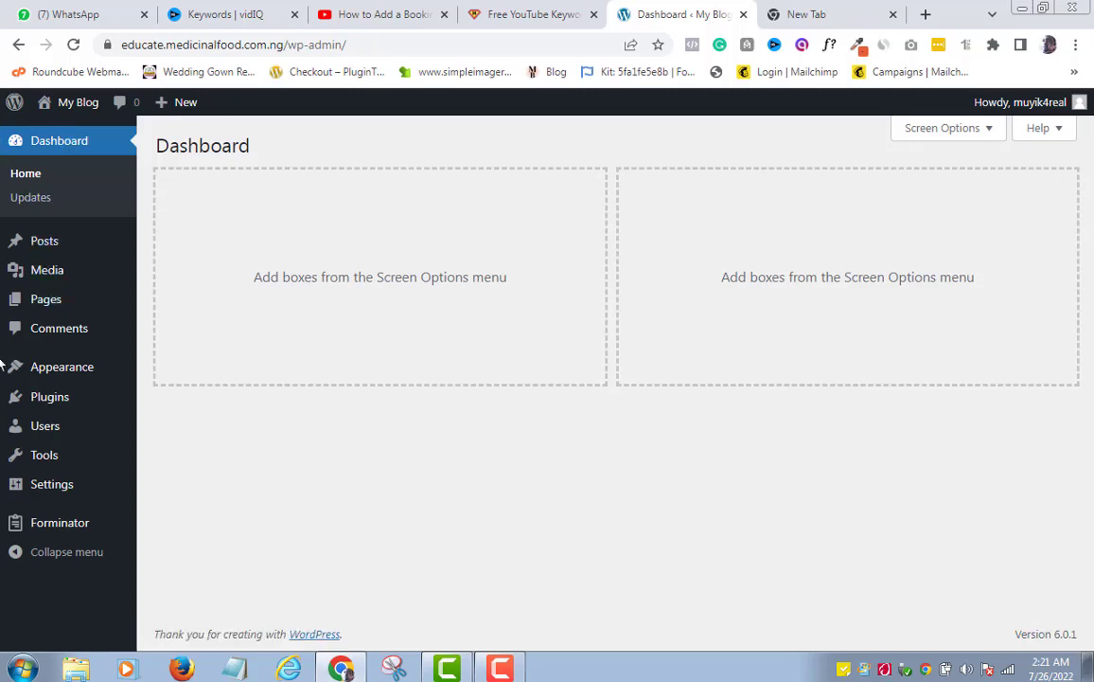
Show Forminator submissions filtered to the 'Contact Us' form, listing the single test entry
mouse_move(58, 530)
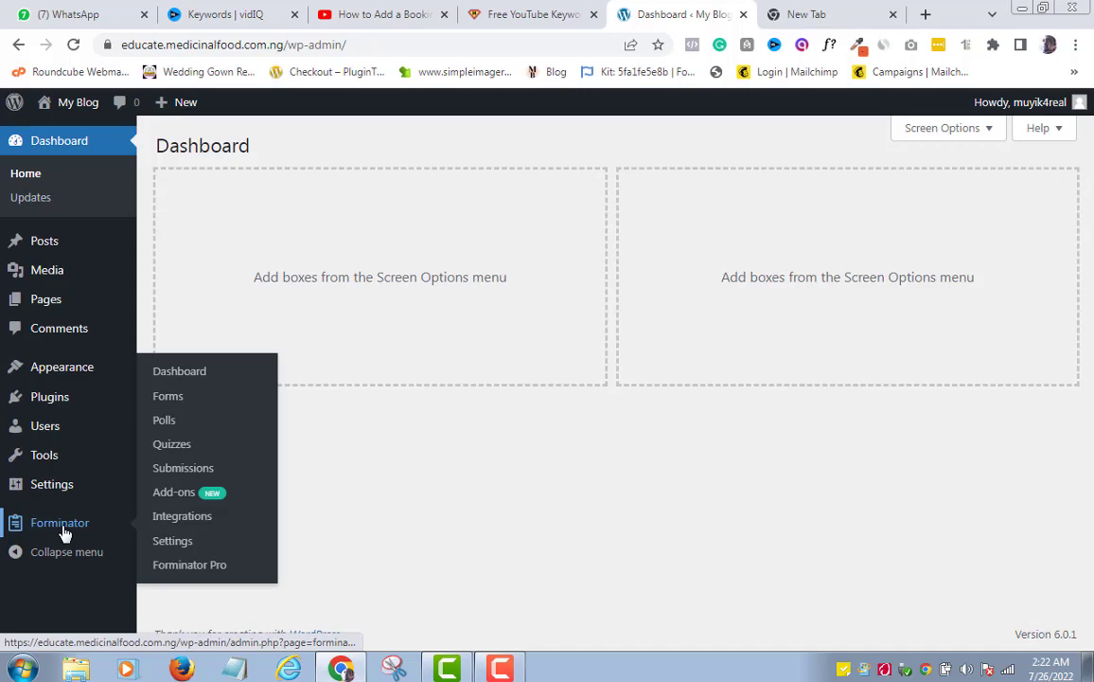
click(181, 469)
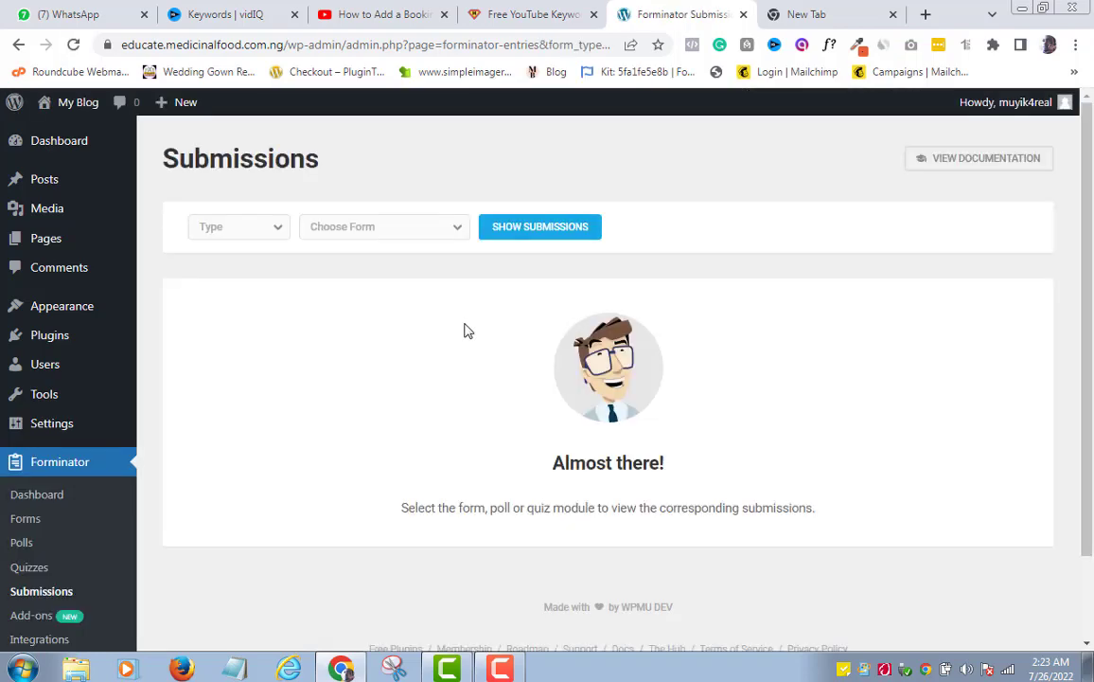
click(457, 229)
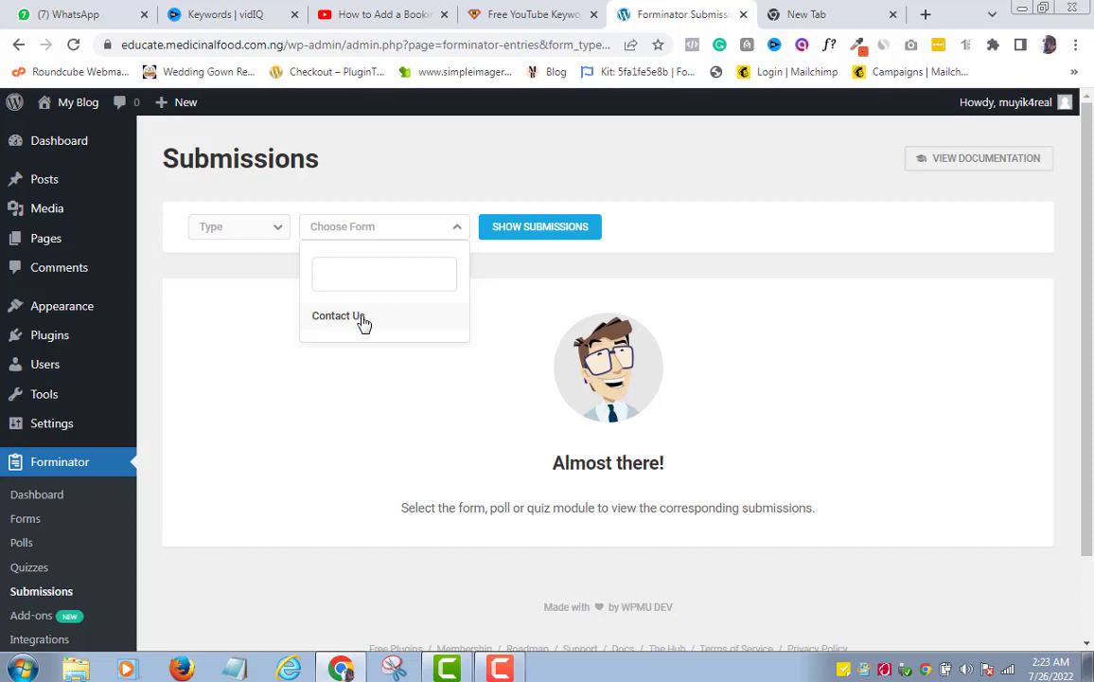
click(364, 323)
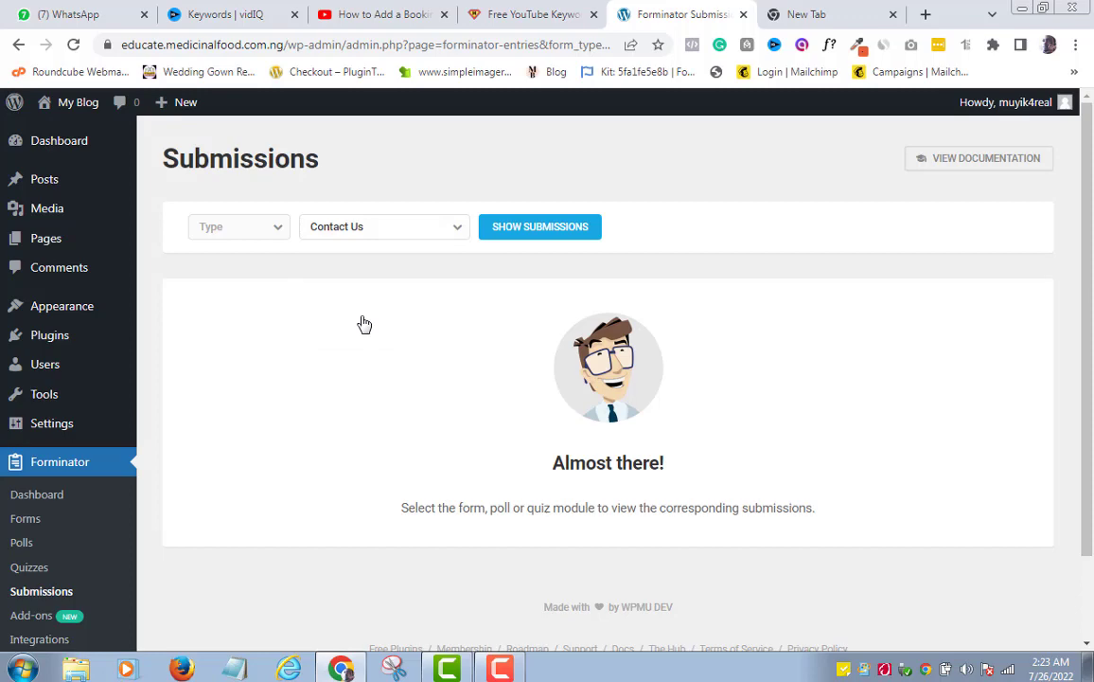
click(542, 229)
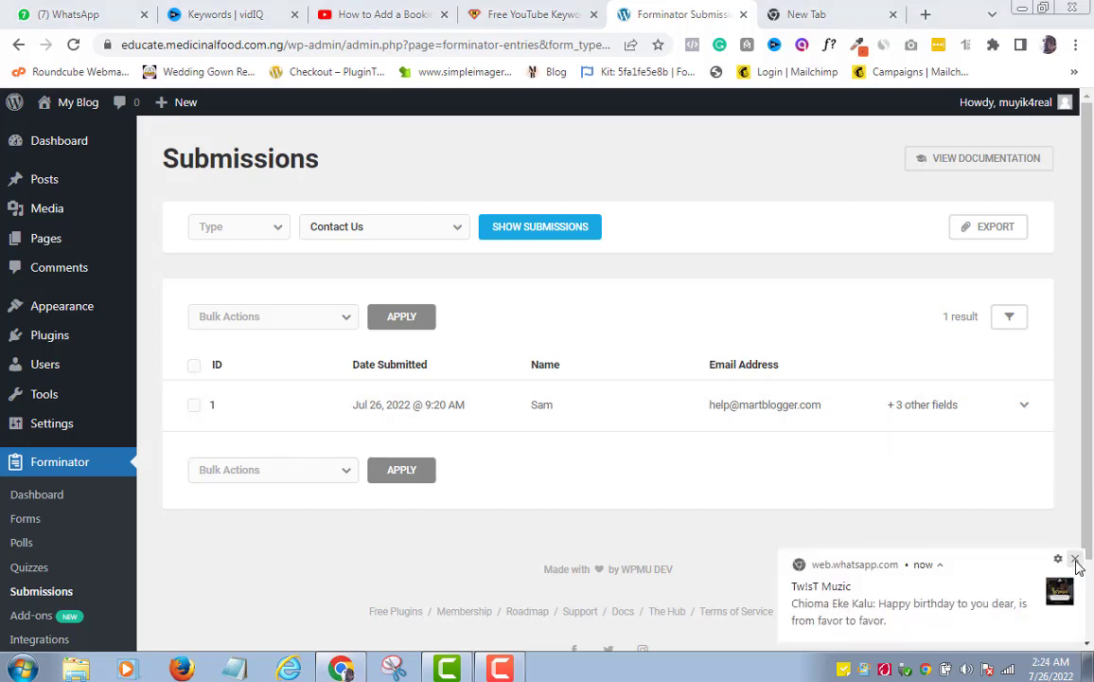
Expand test entry #1 to review its fields, then return to Forminator's Forms list
click(1027, 408)
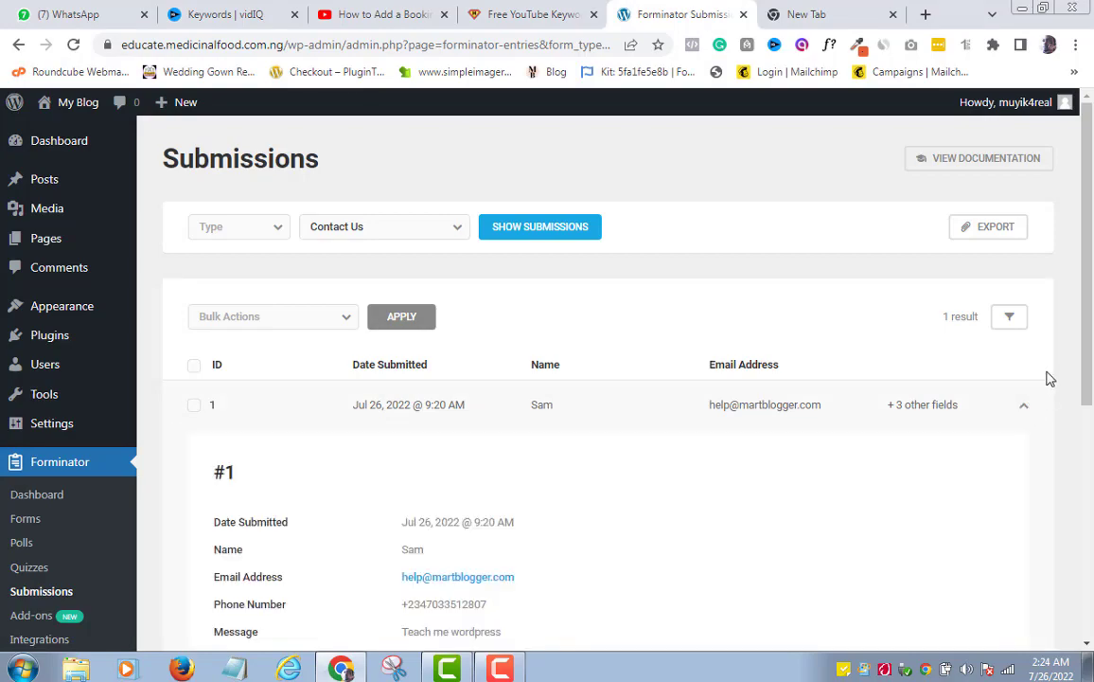
scroll(1090, 372, down, 1)
drag(1090, 372, 1082, 444)
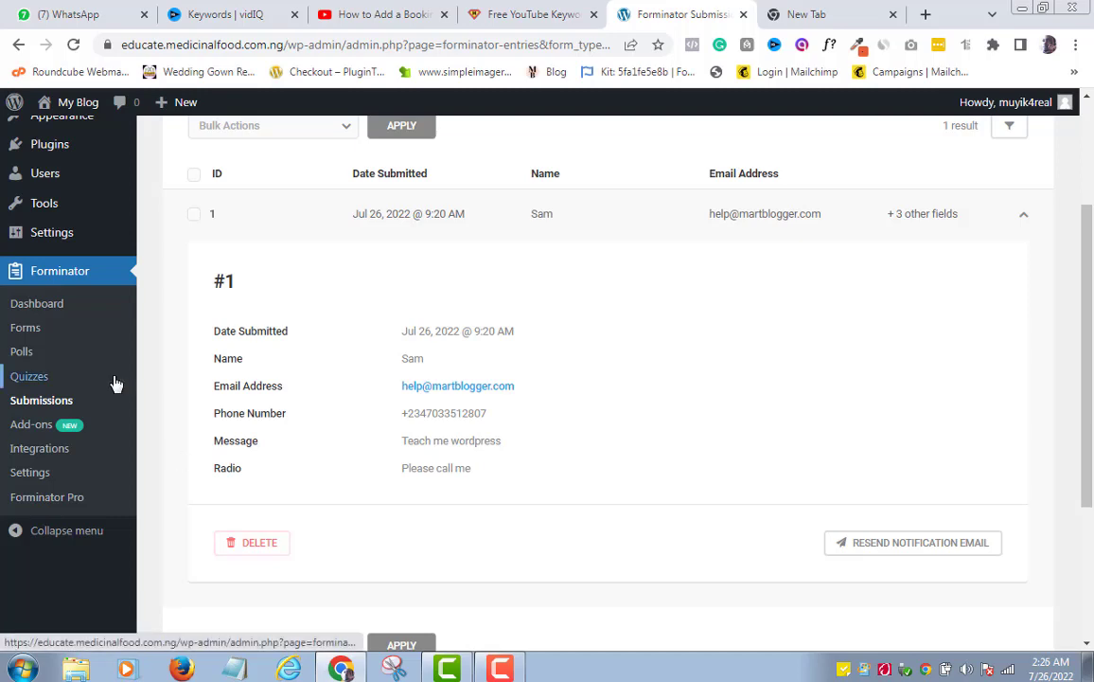
click(32, 336)
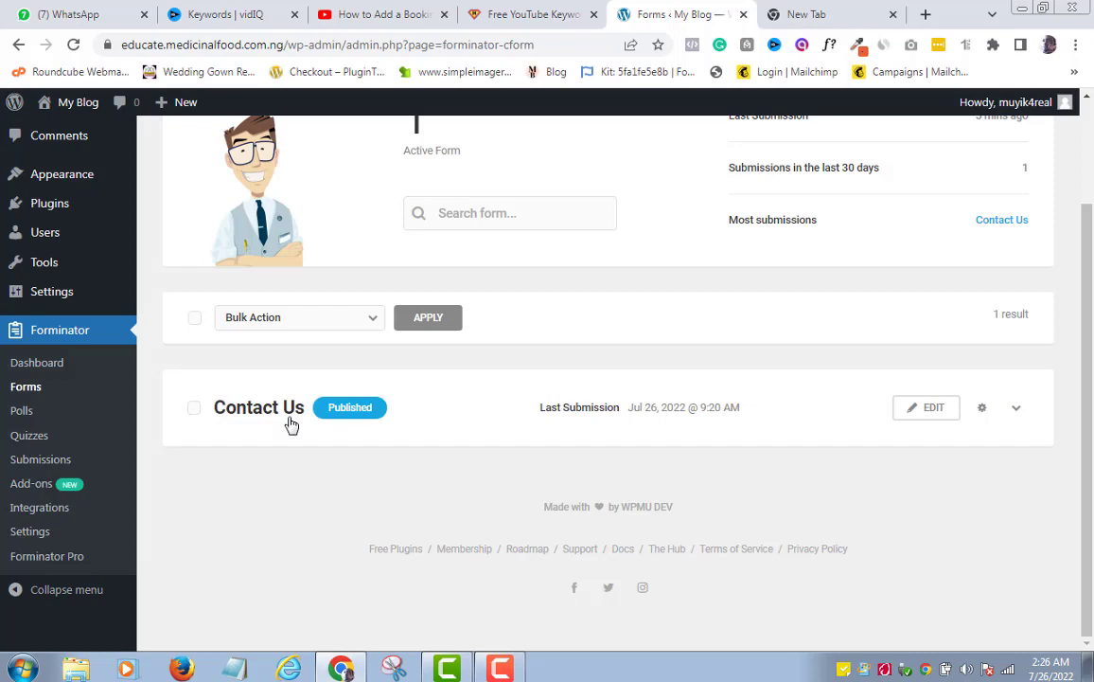
Open the Contact Us form in the editor and unpublish it to Draft
click(935, 413)
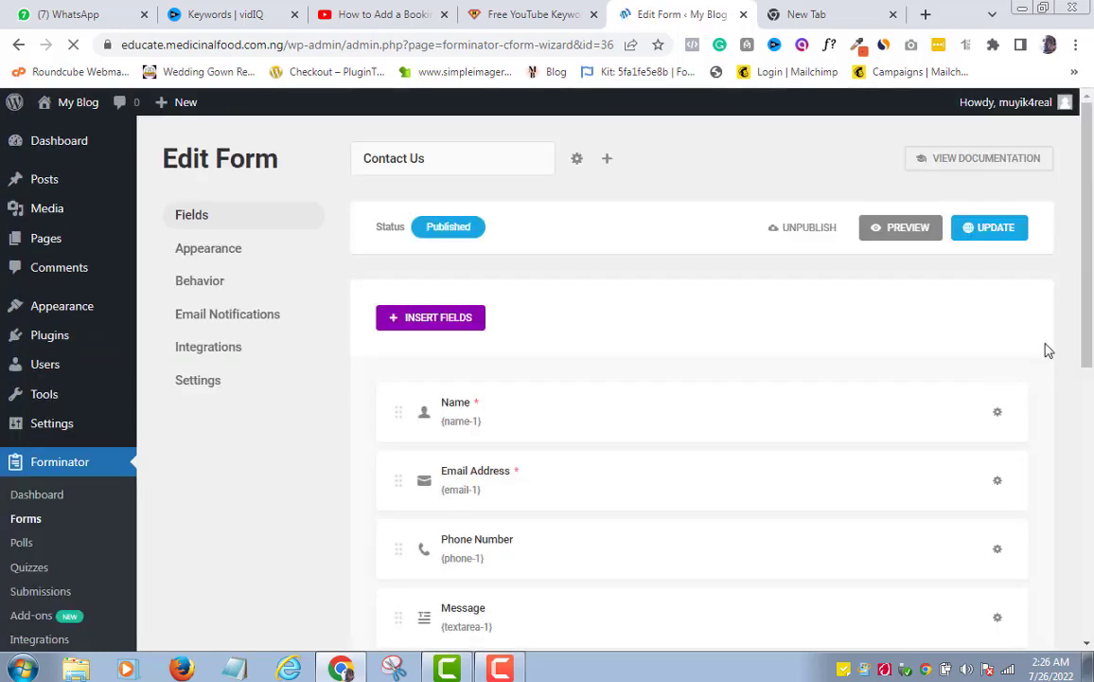
scroll(1092, 307, down, 1)
scroll(1092, 307, up, 1)
scroll(1091, 312, down, 1)
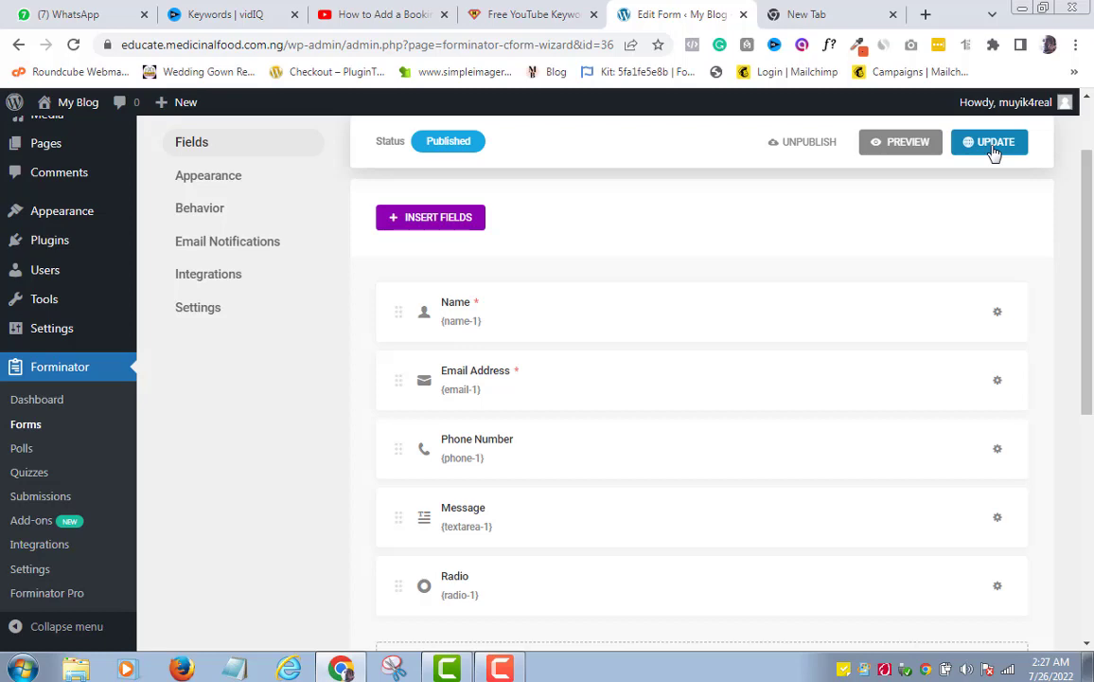
click(810, 149)
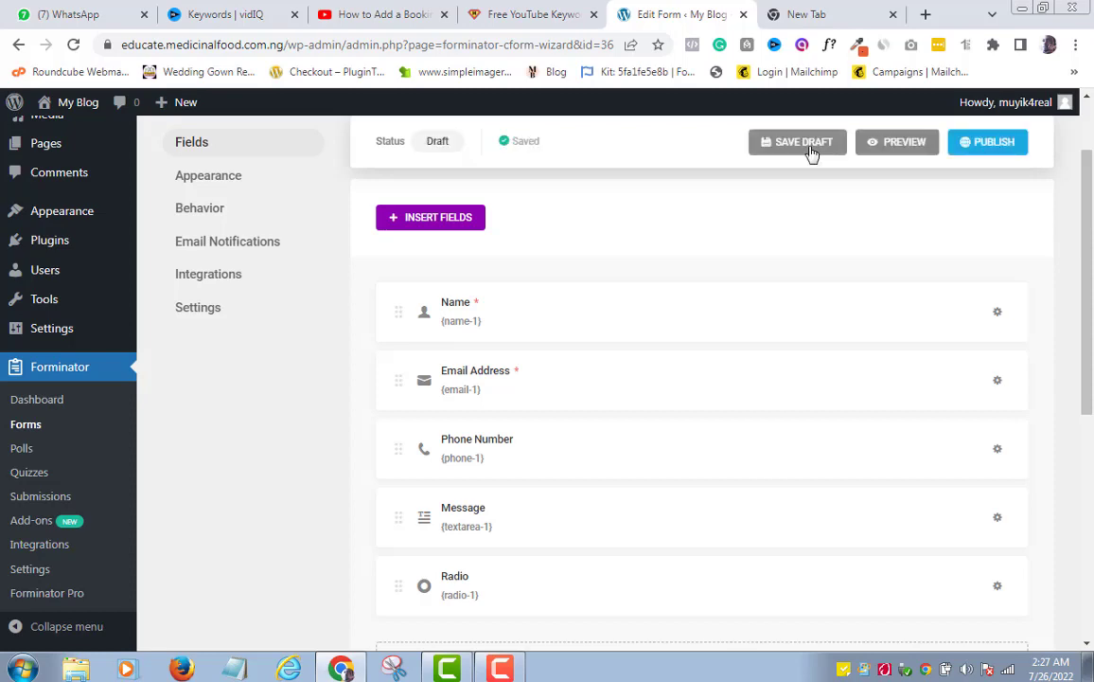
drag(1082, 219, 644, 181)
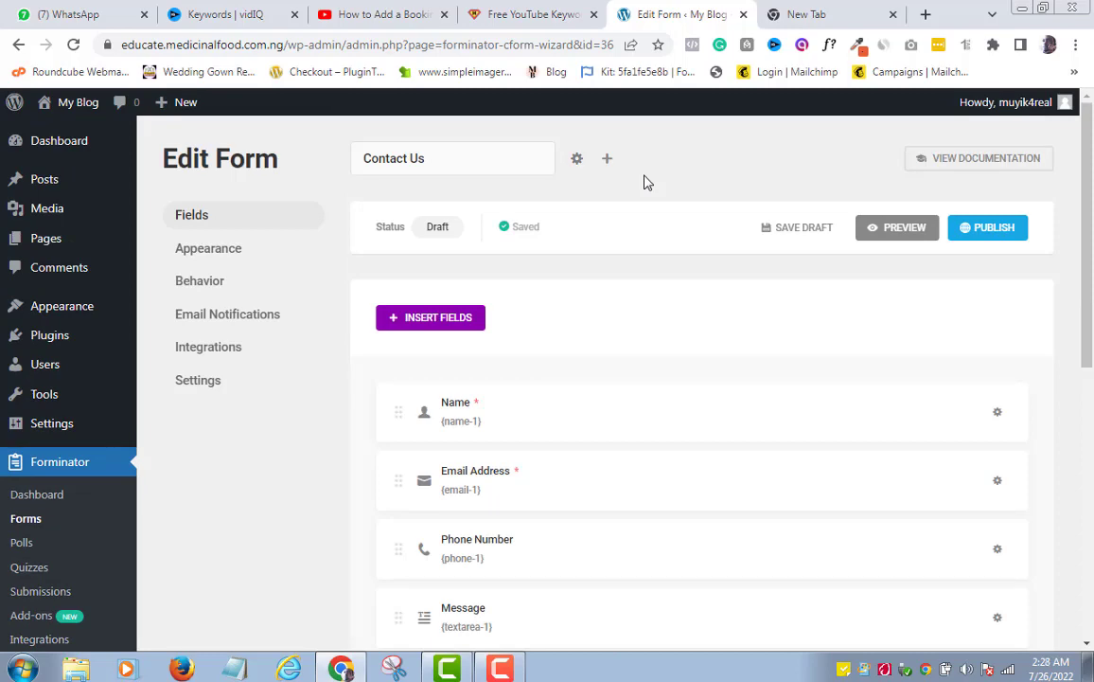
click(578, 161)
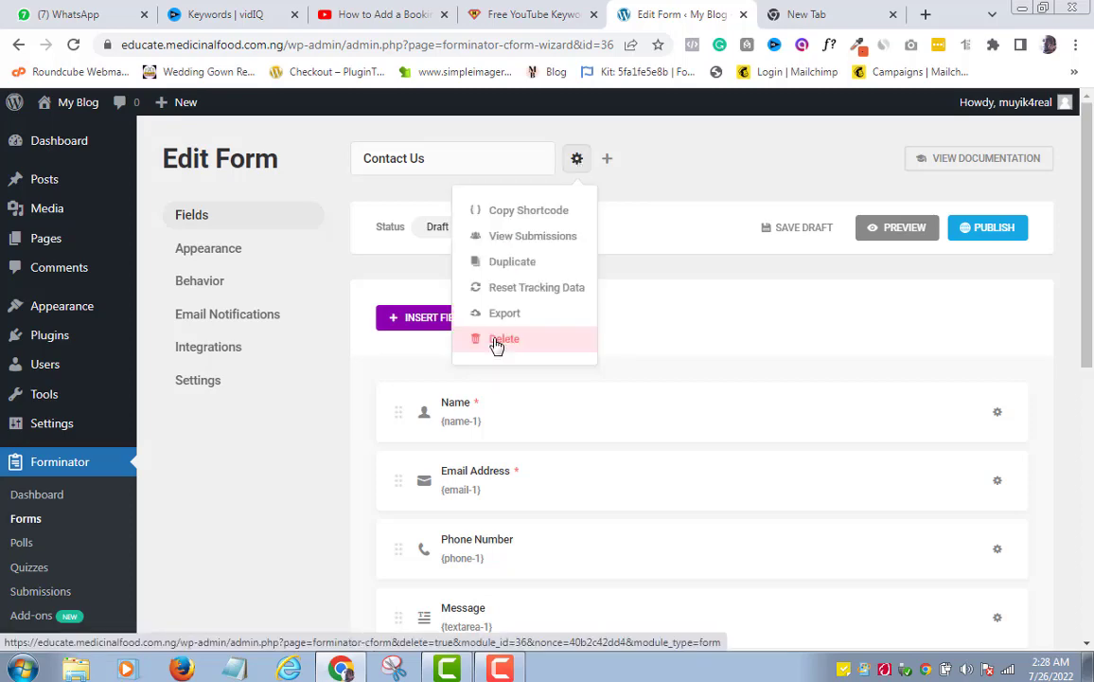
click(294, 520)
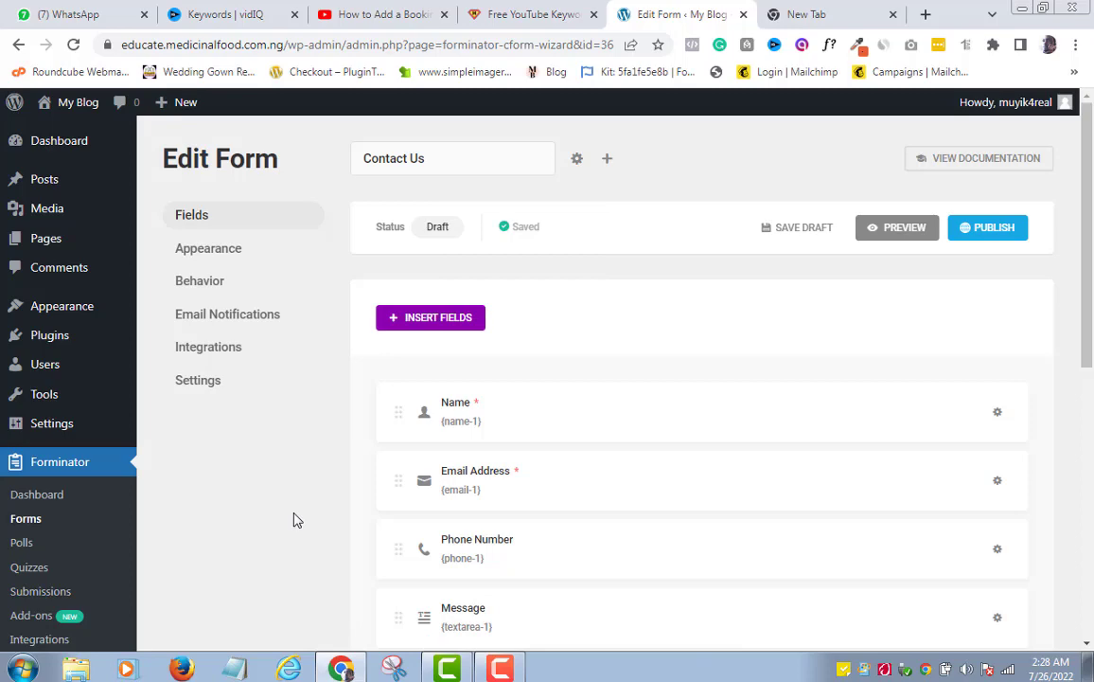